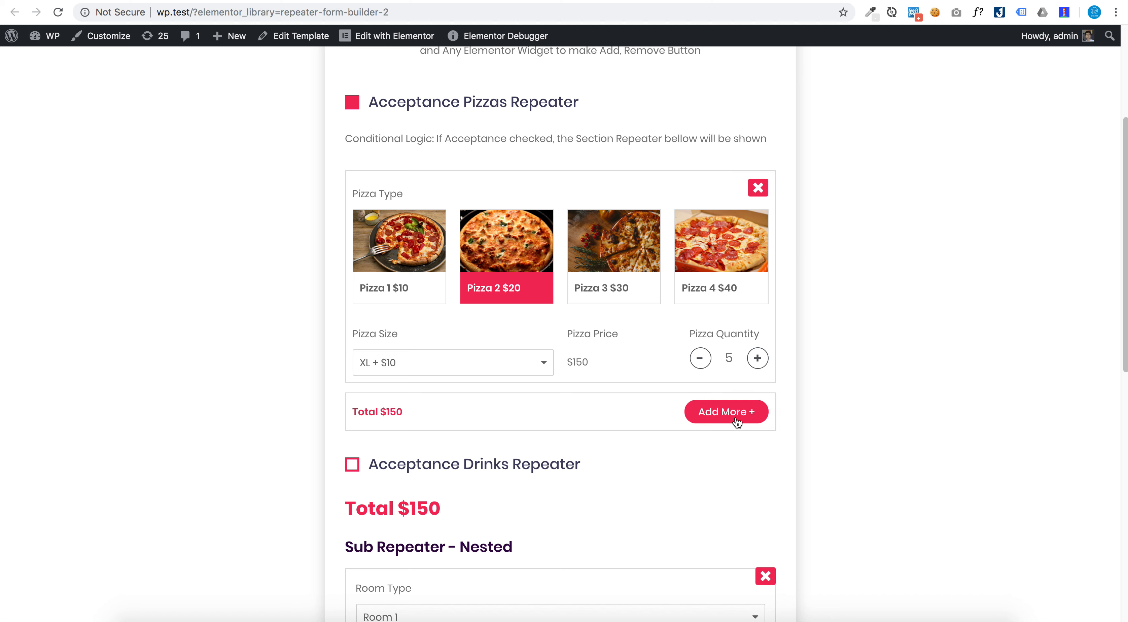
Step: Add a second pizza item: Pizza 3, size L + $5, quantity 4
left_click(727, 411)
scroll(613, 339, "down", 5)
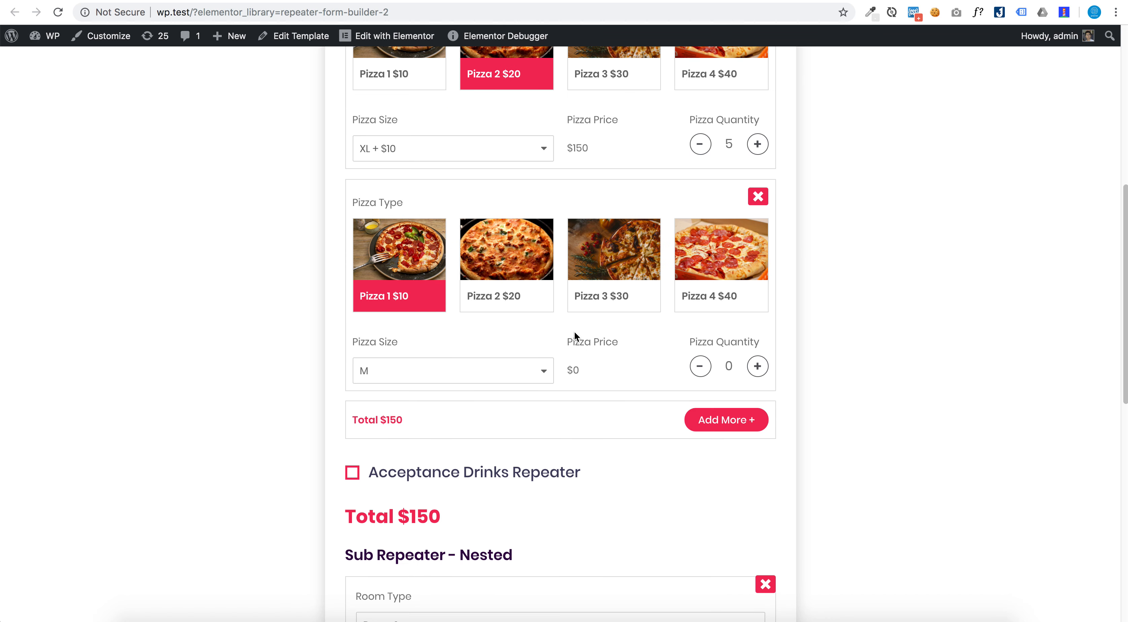
left_click(619, 278)
left_click(548, 371)
left_click(628, 389)
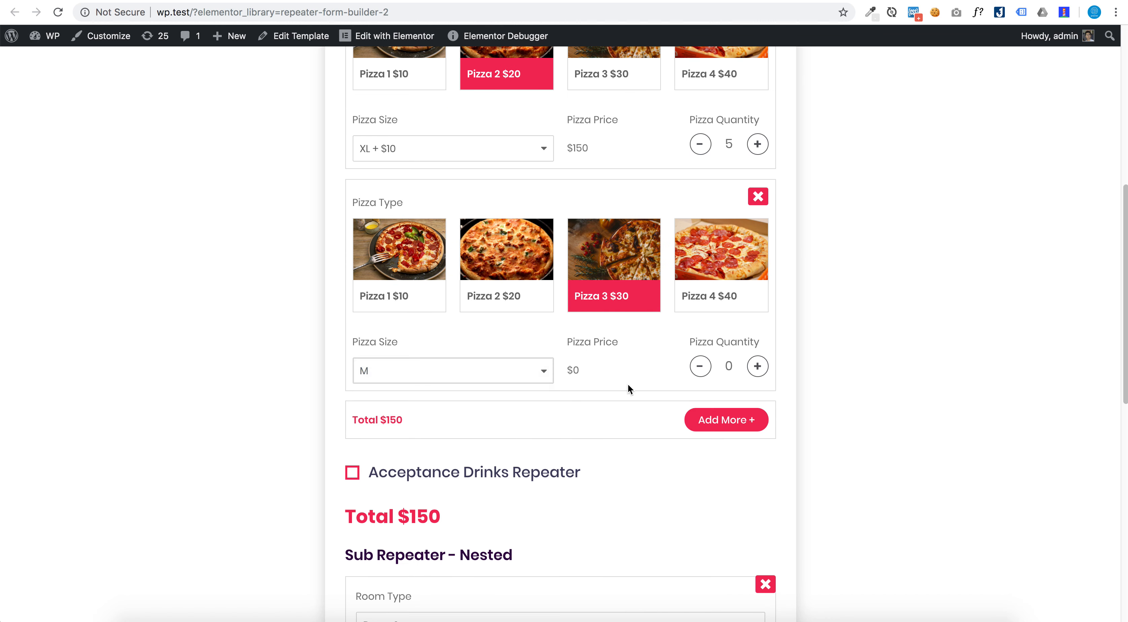
left_click(757, 367)
left_click(757, 367)
left_click(757, 367)
left_click(757, 367)
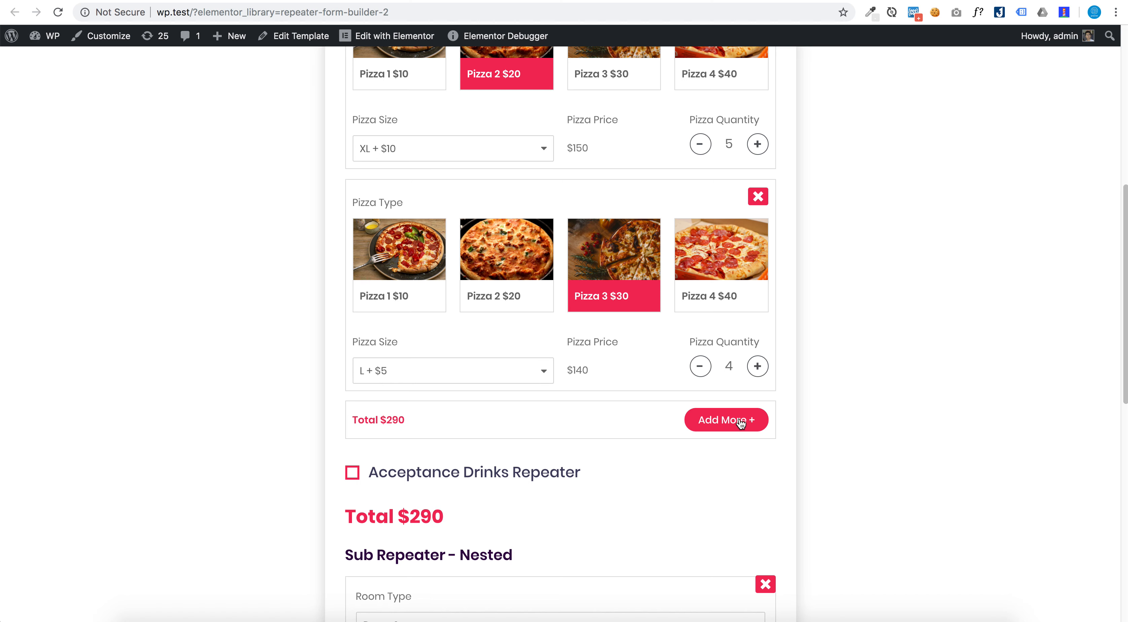
Step: Add a third pizza item as Pizza 4 with quantity 4
left_click(740, 422)
scroll(731, 376, "down", 4)
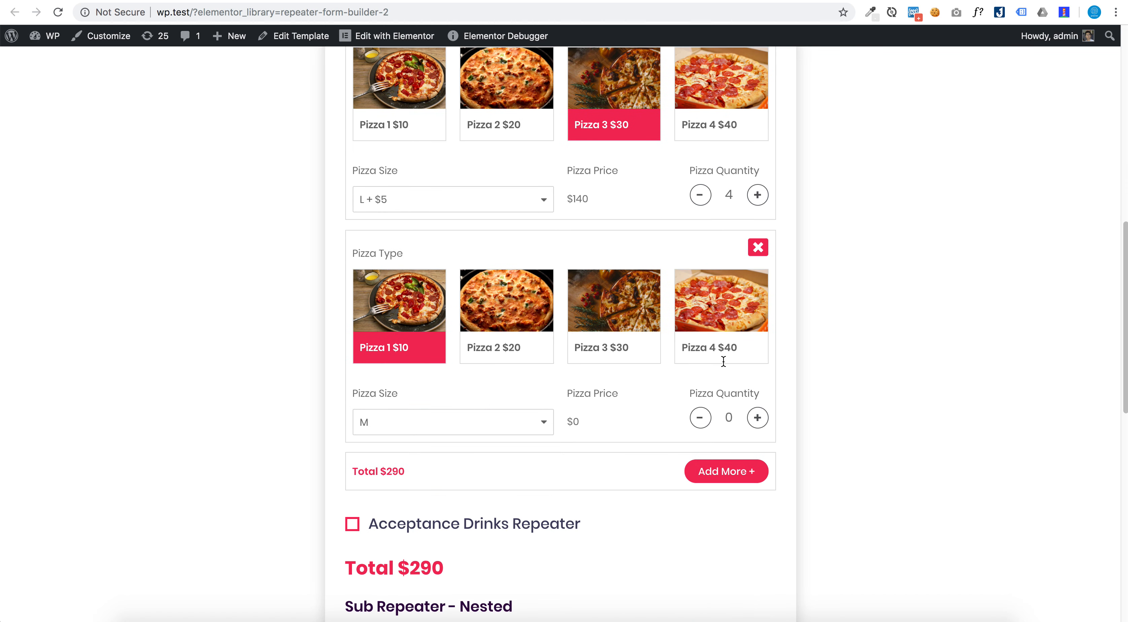
left_click(642, 329)
left_click(706, 333)
left_click(757, 418)
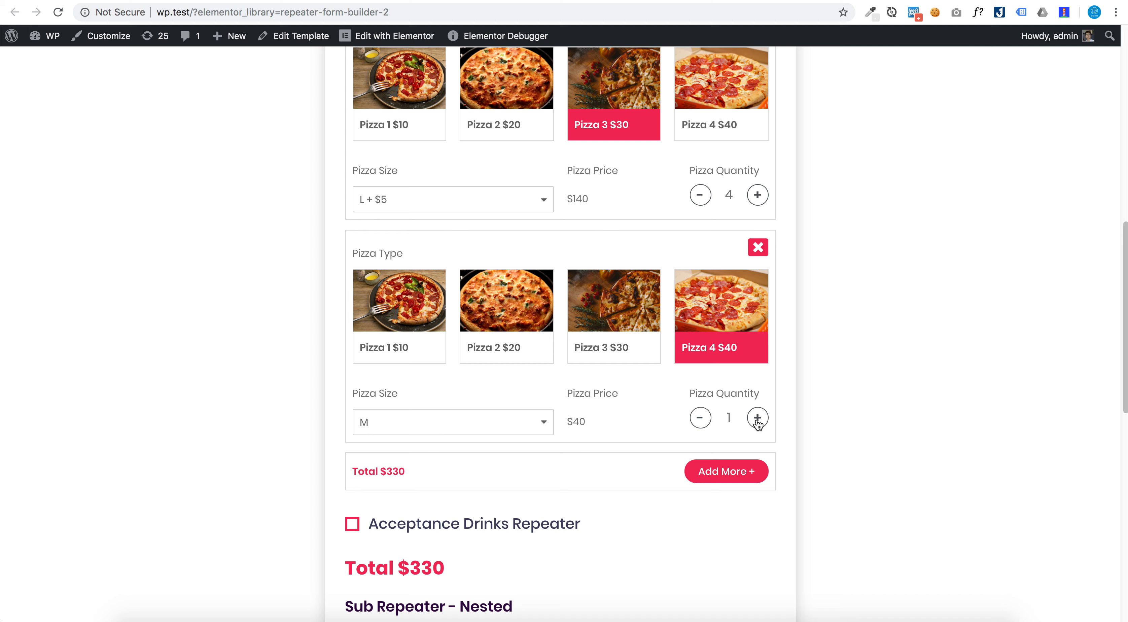
left_click(757, 418)
left_click(757, 418)
left_click(757, 419)
Step: Remove the two extra pizza items from the order
scroll(746, 385, "up", 7)
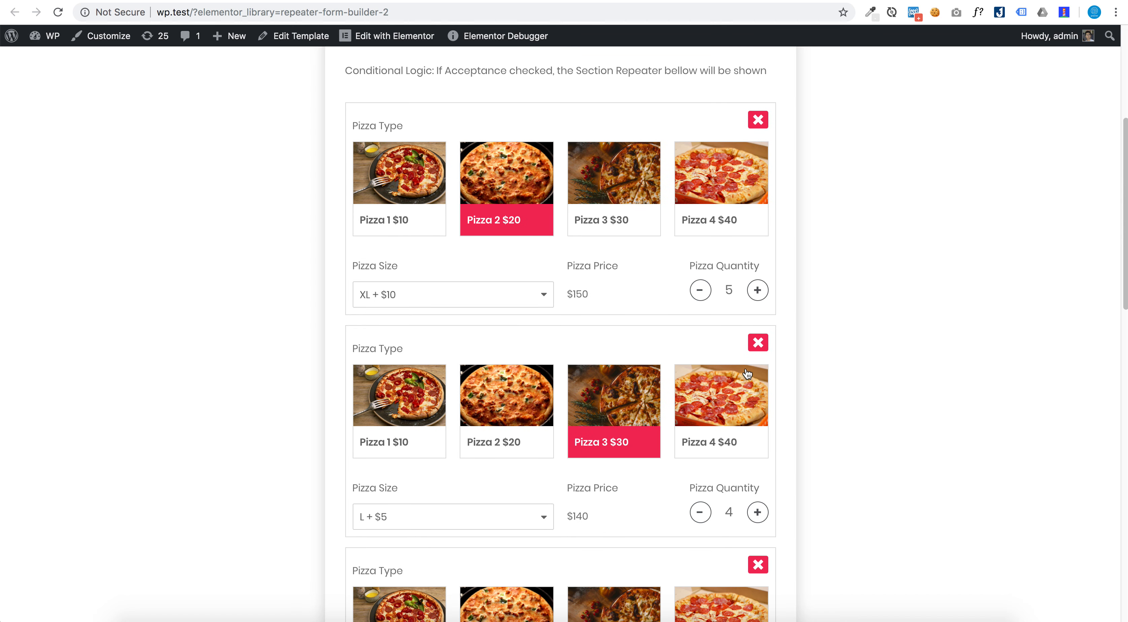
left_click(757, 342)
scroll(757, 342, "down", 1)
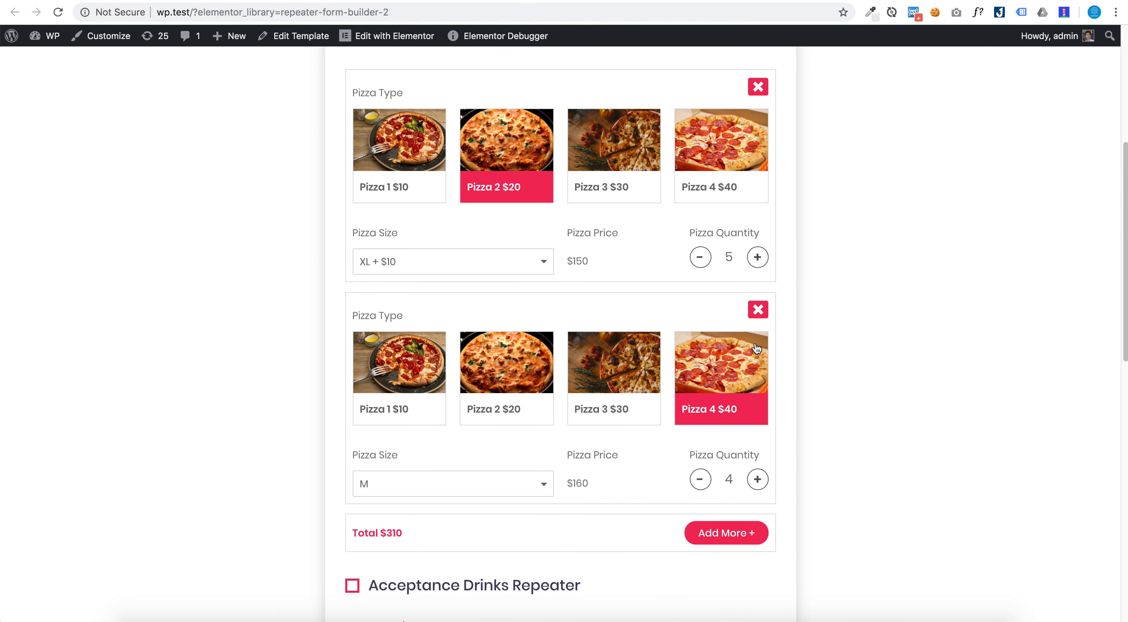
left_click(757, 312)
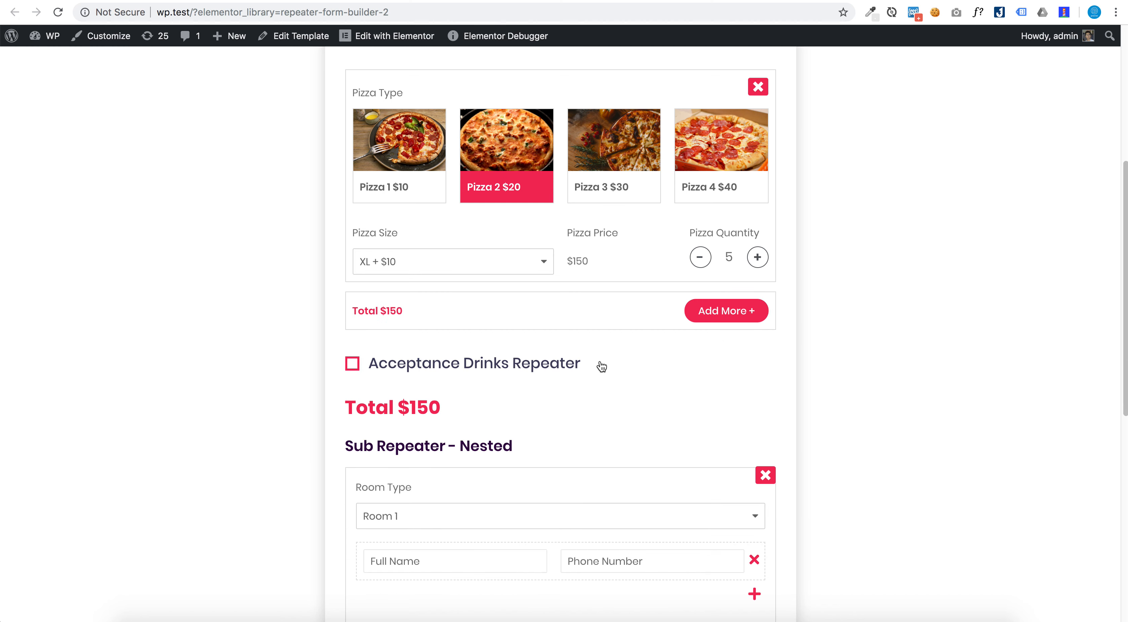
Step: Turn on the Acceptance Drinks Repeater and order Drink 2 $2 with quantity 4
left_click(561, 372)
scroll(560, 374, "down", 2)
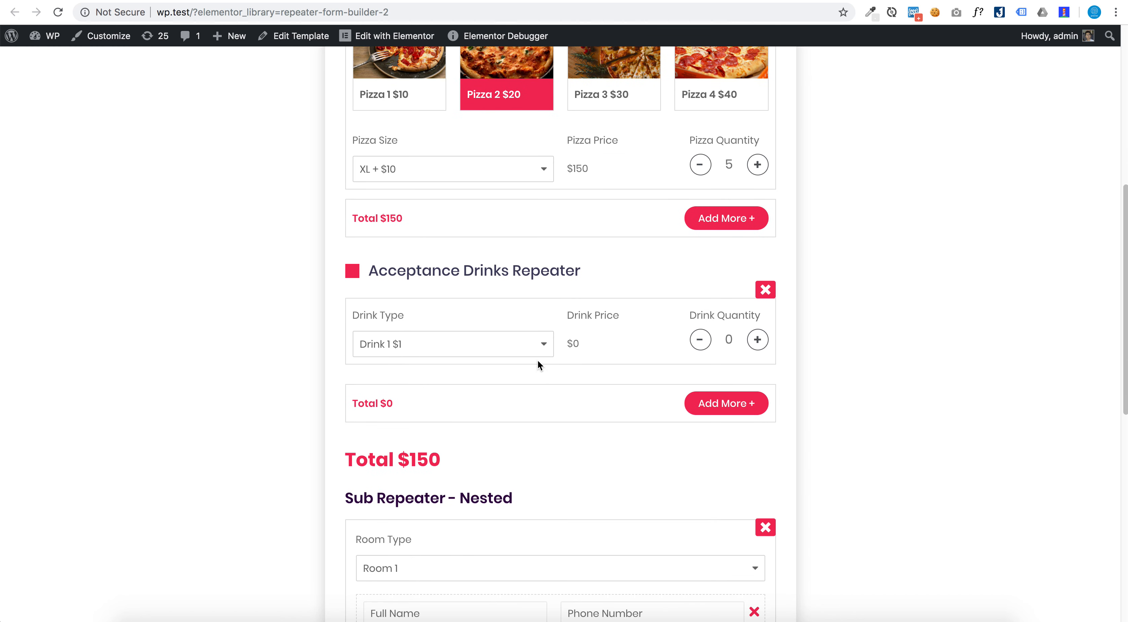
left_click(528, 346)
left_click(529, 358)
left_click(755, 346)
left_click(755, 346)
left_click(755, 346)
left_click(755, 346)
Step: Add a second drink row with Drink 3 $3 at quantity 4
left_click(740, 409)
scroll(730, 384, "down", 1)
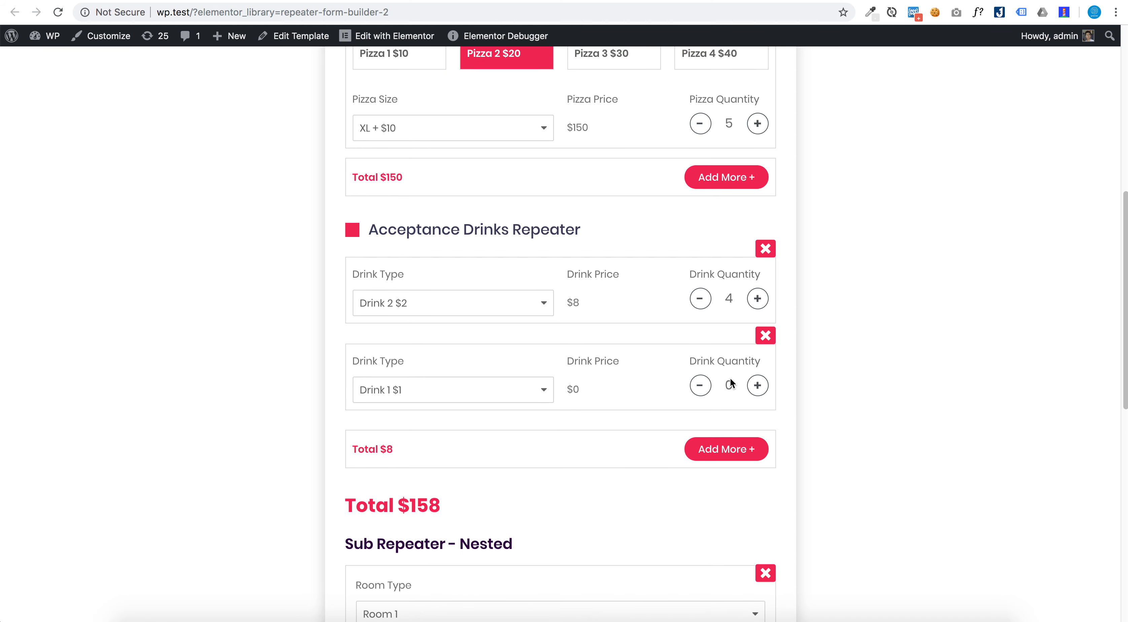
left_click(523, 388)
left_click(524, 416)
left_click(757, 385)
left_click(758, 385)
left_click(757, 385)
left_click(757, 385)
scroll(584, 390, "down", 3)
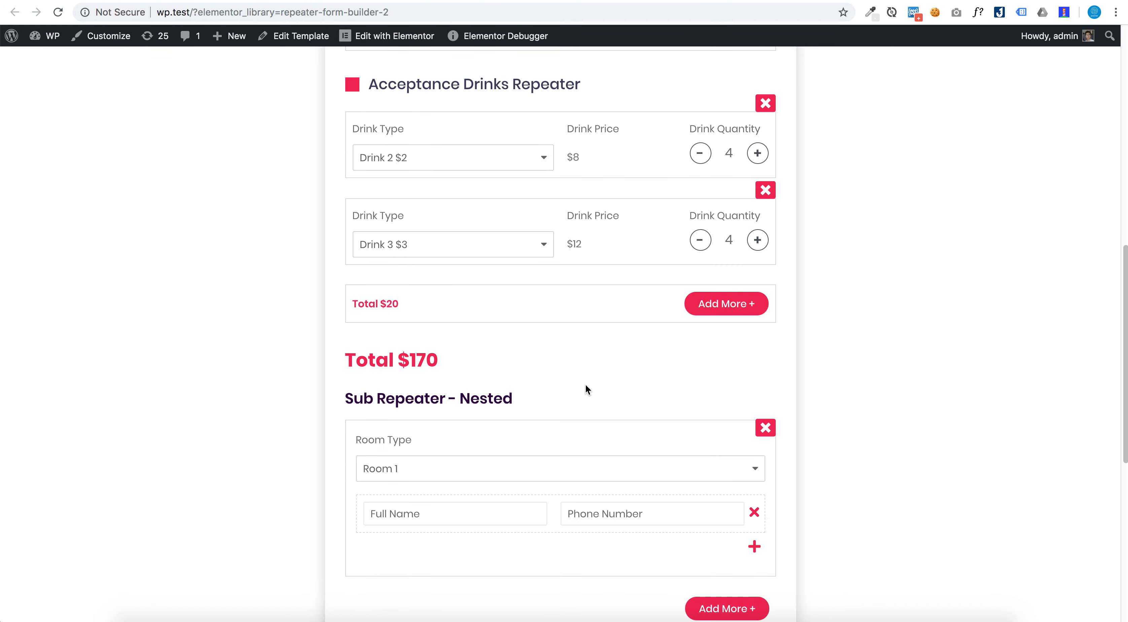
scroll(581, 391, "down", 5)
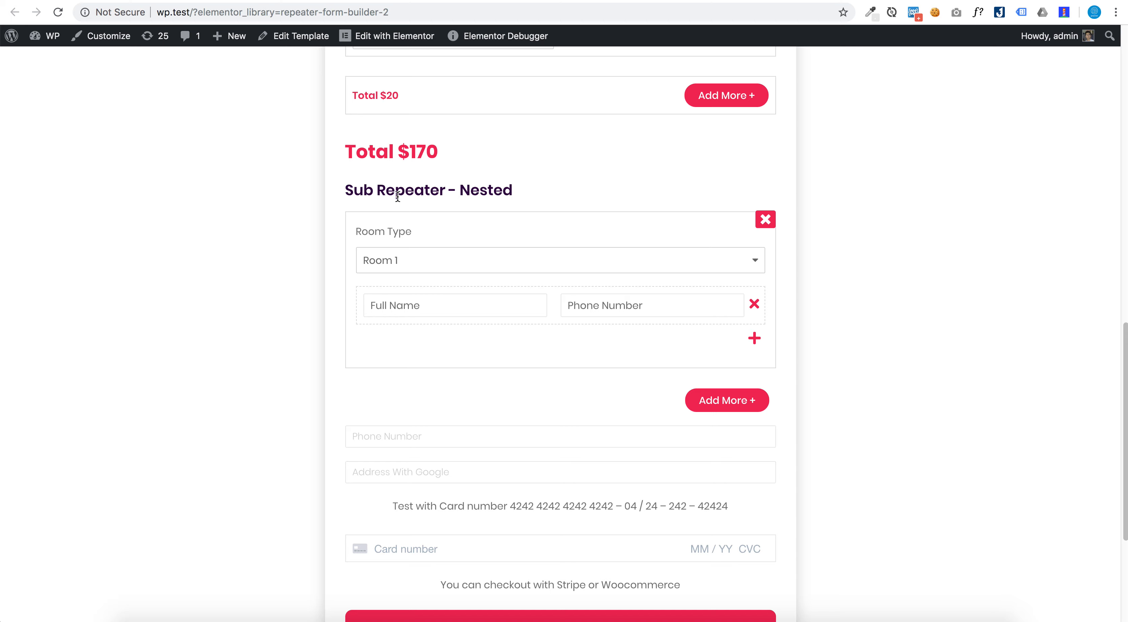
Step: Choose Room 2 and fill in the first guest's full name and phone number
left_click(485, 259)
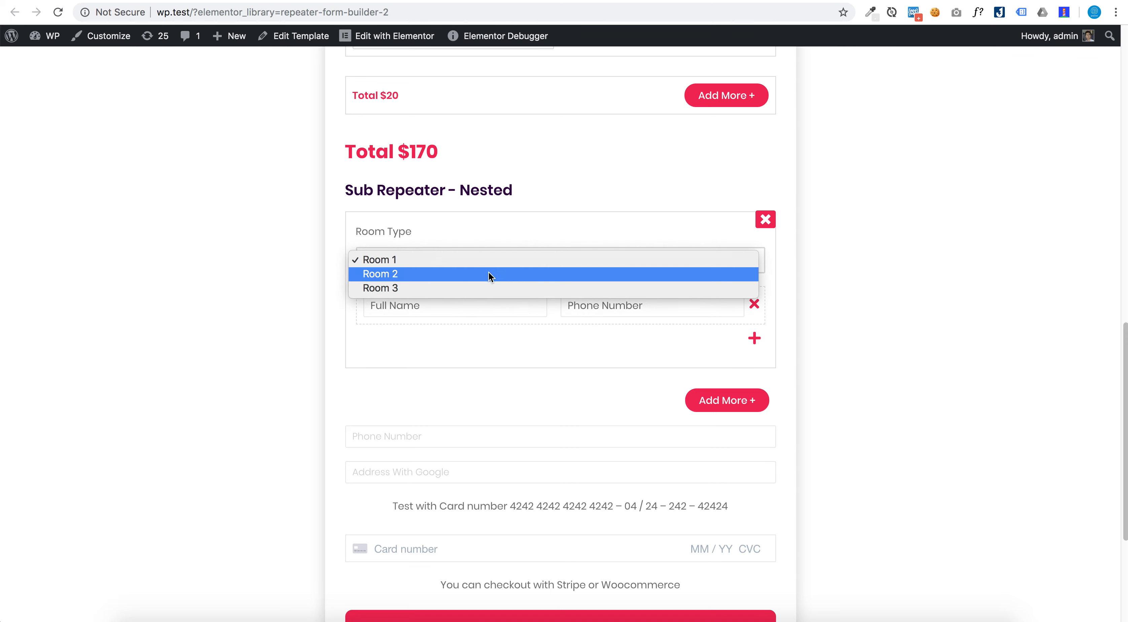
left_click(487, 275)
left_click(485, 304)
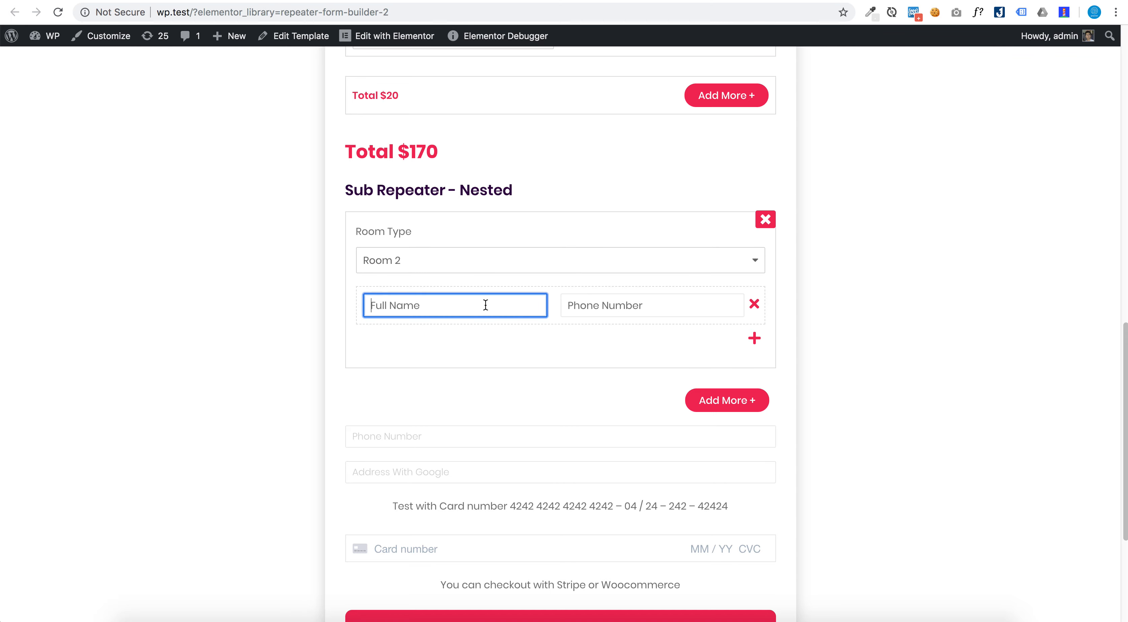
type("Piotnet")
key("Tab")
type("111111111")
Step: Add a second guest row and fill in its full name and phone number
left_click(754, 337)
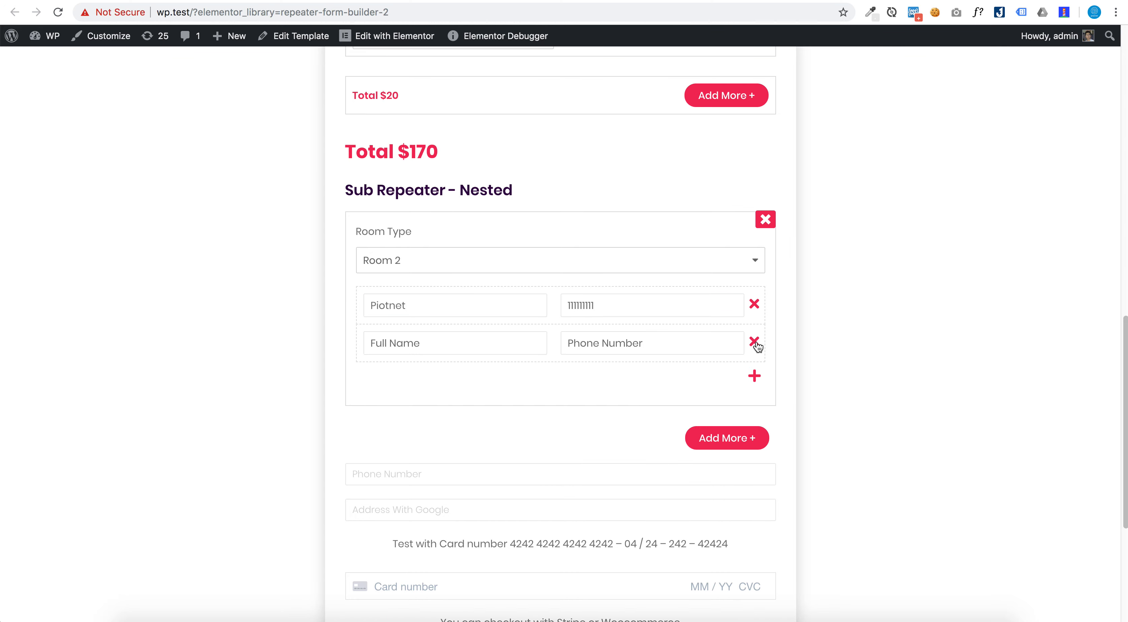
left_click(504, 345)
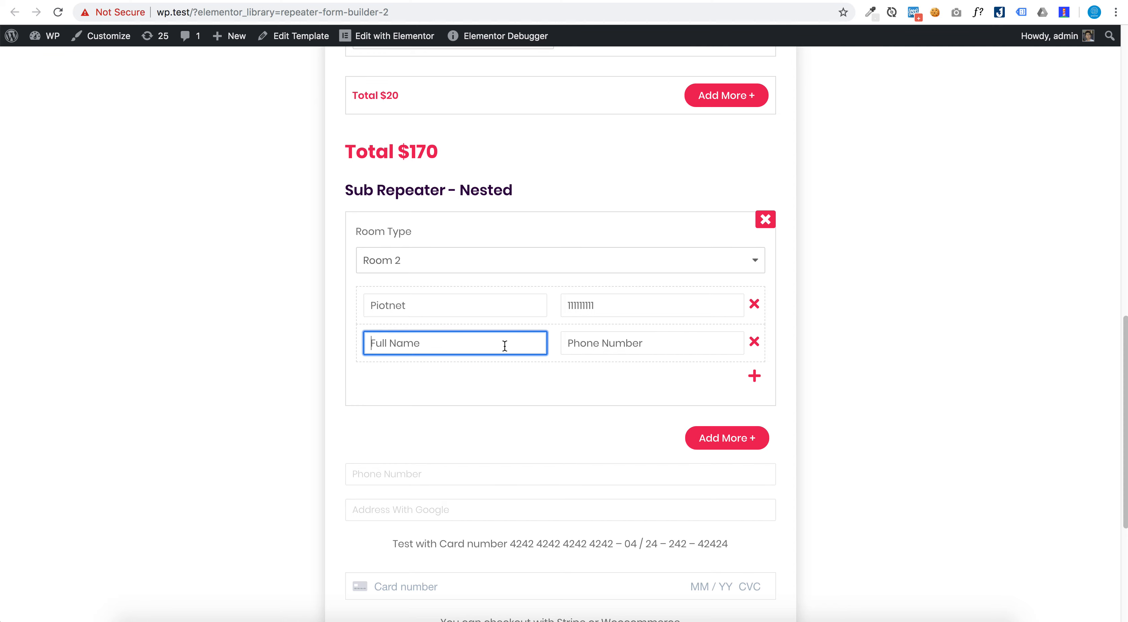
type("Addons")
key("Tab")
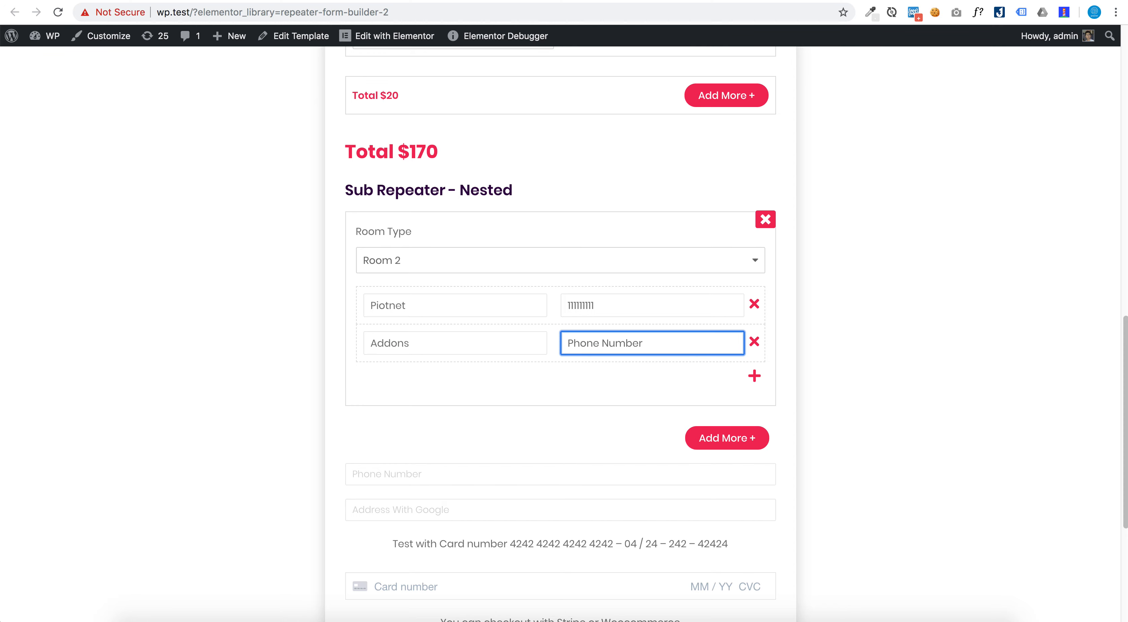
type("12312332")
Step: Test adding a second room with extra guest rows, then remove them all
left_click(743, 443)
scroll(679, 349, "down", 1)
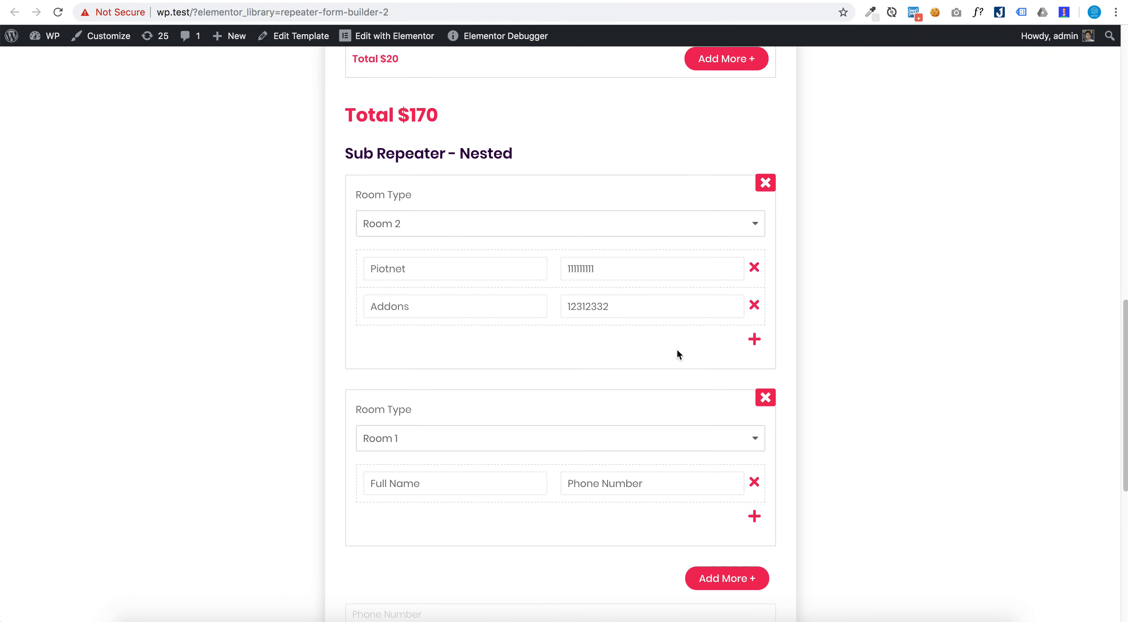
left_click(754, 516)
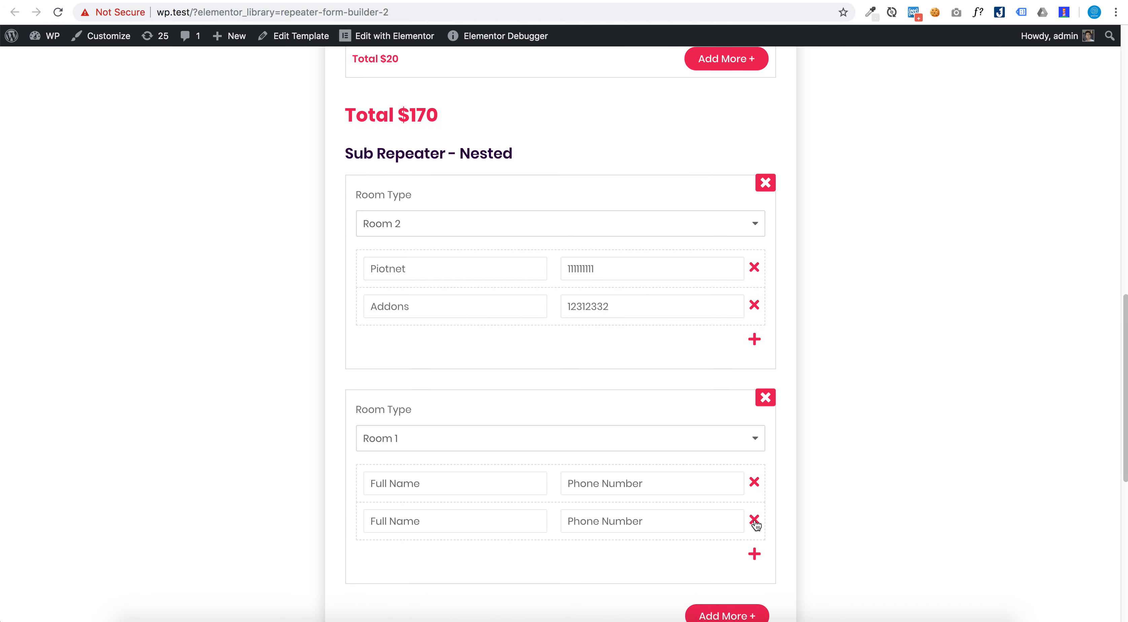
left_click(754, 553)
left_click(756, 487)
left_click(755, 487)
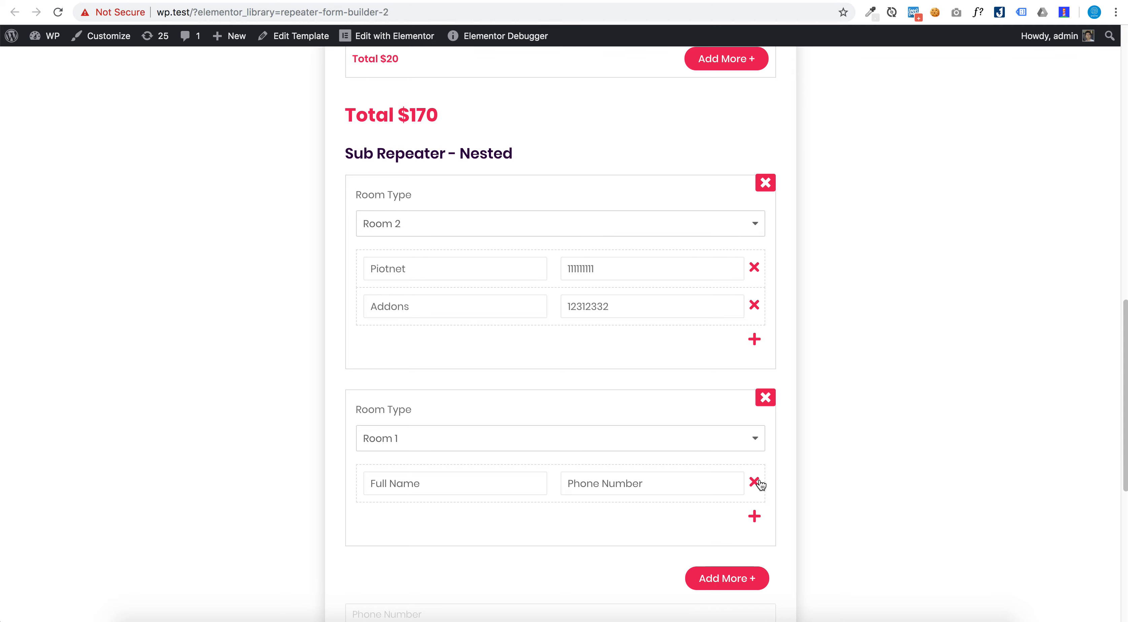
left_click(766, 397)
Step: Scroll back to the top of the form and switch to the PAFE website
scroll(764, 380, "down", 3)
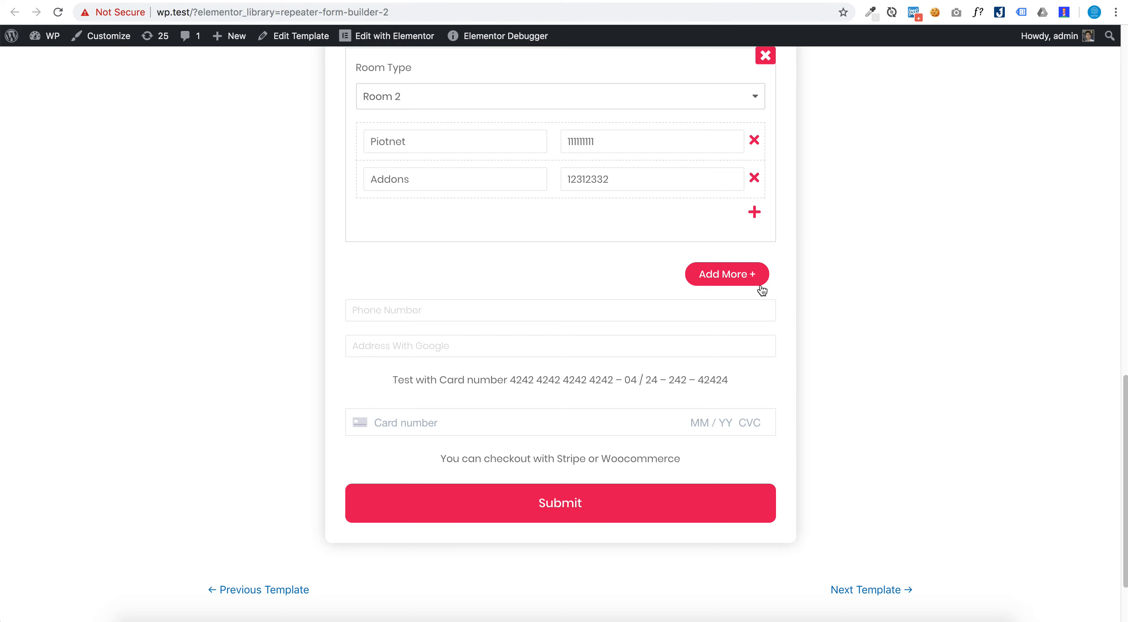
scroll(760, 287, "up", 10)
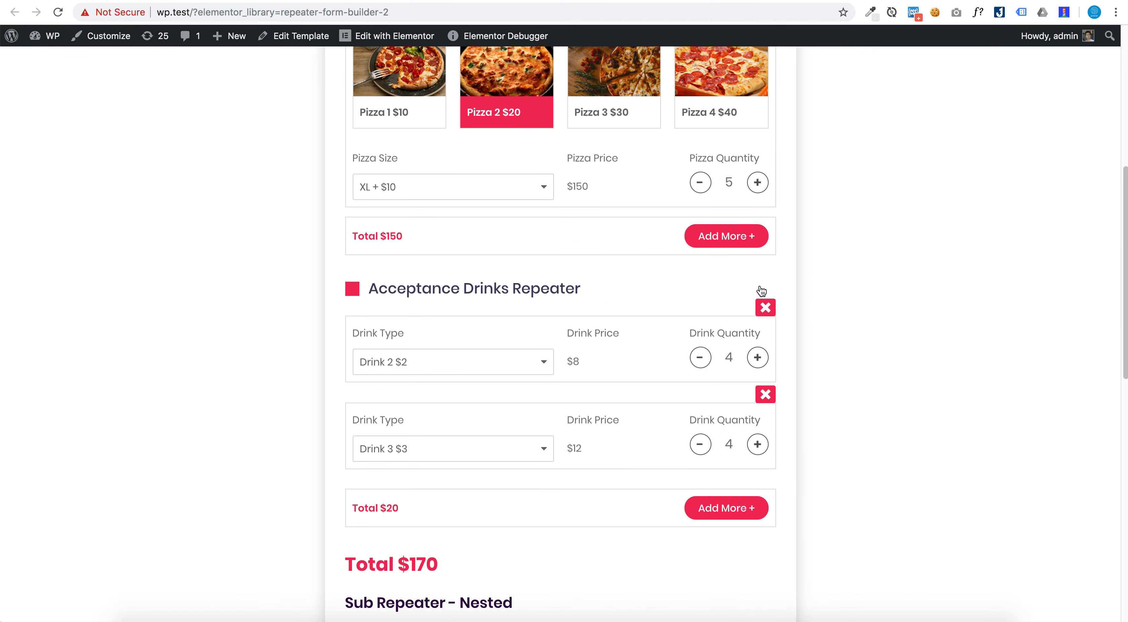
scroll(761, 290, "up", 7)
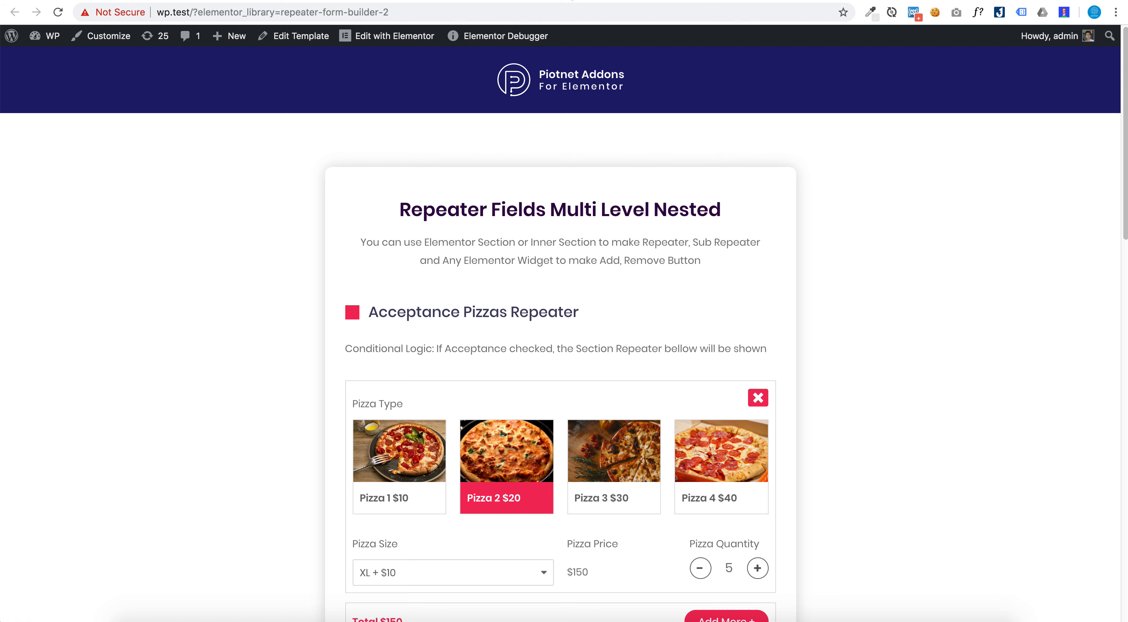
left_click(571, 0)
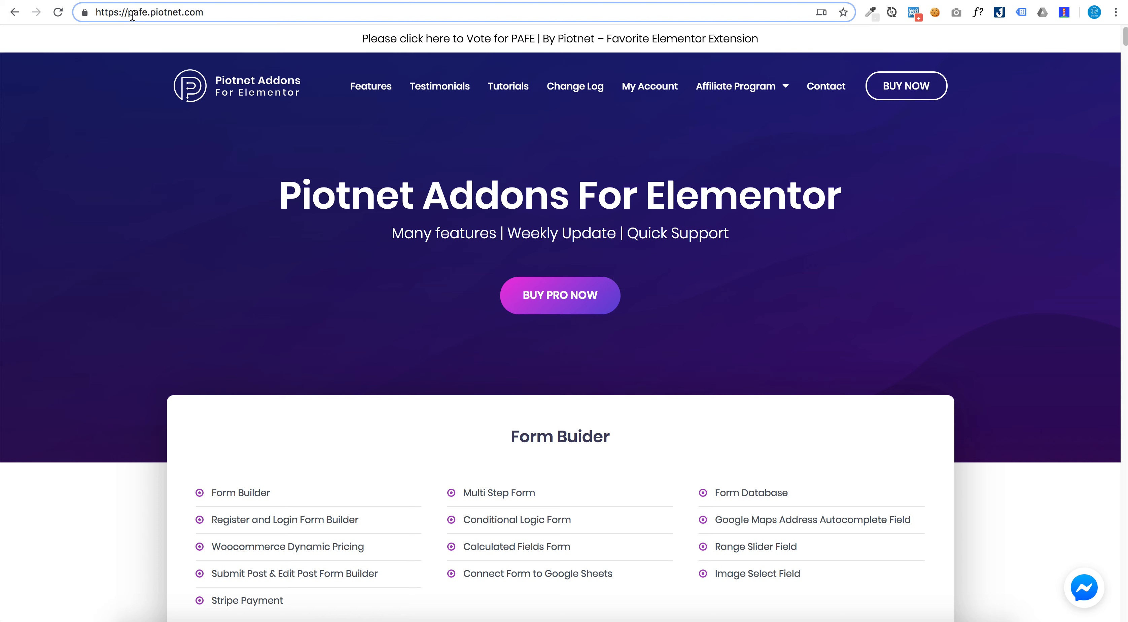
Step: Select the pafe.piotnet.com address in the address bar, then deselect it
left_click_drag(129, 16, 213, 14)
left_click(218, 13)
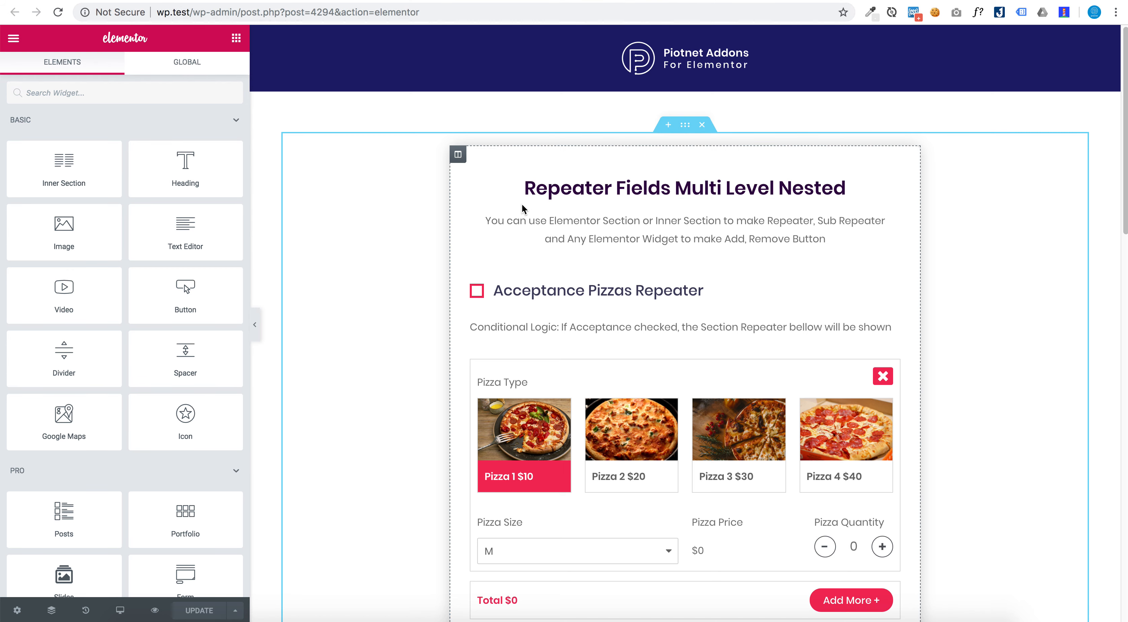
Step: Inspect the pizza inner section and its remove icon's settings
scroll(523, 208, "down", 1)
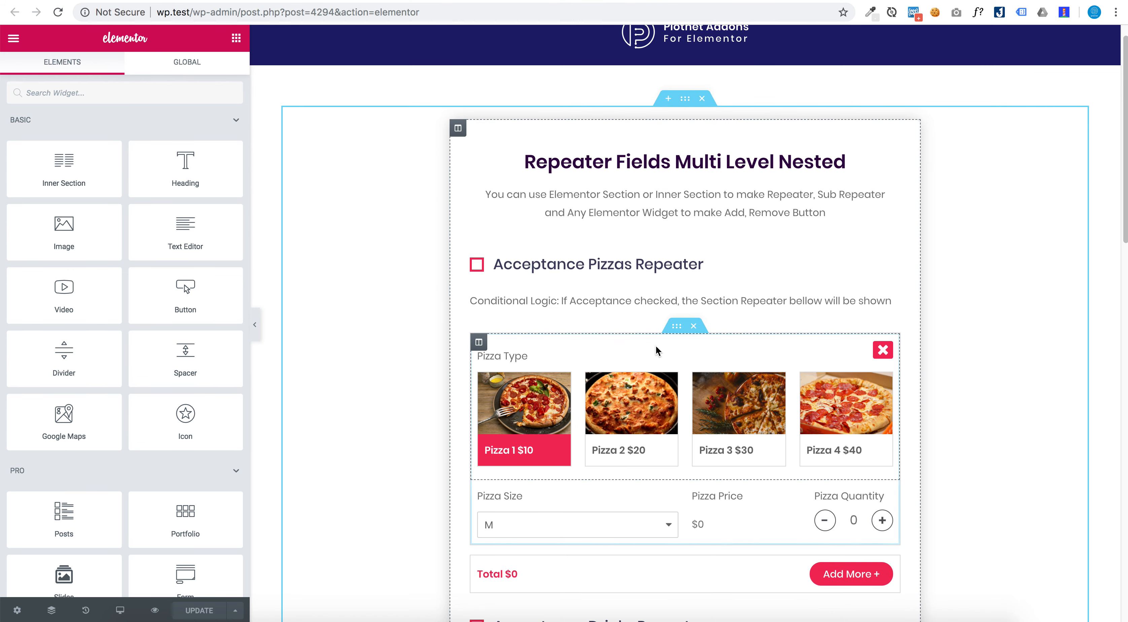
left_click(677, 326)
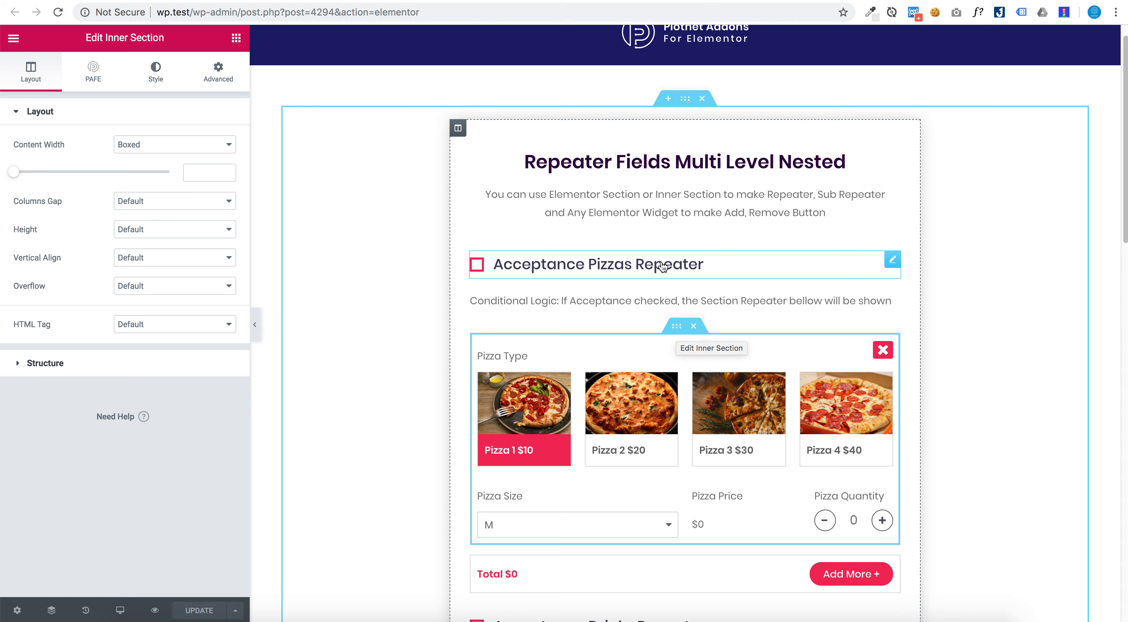
scroll(689, 241, "down", 1)
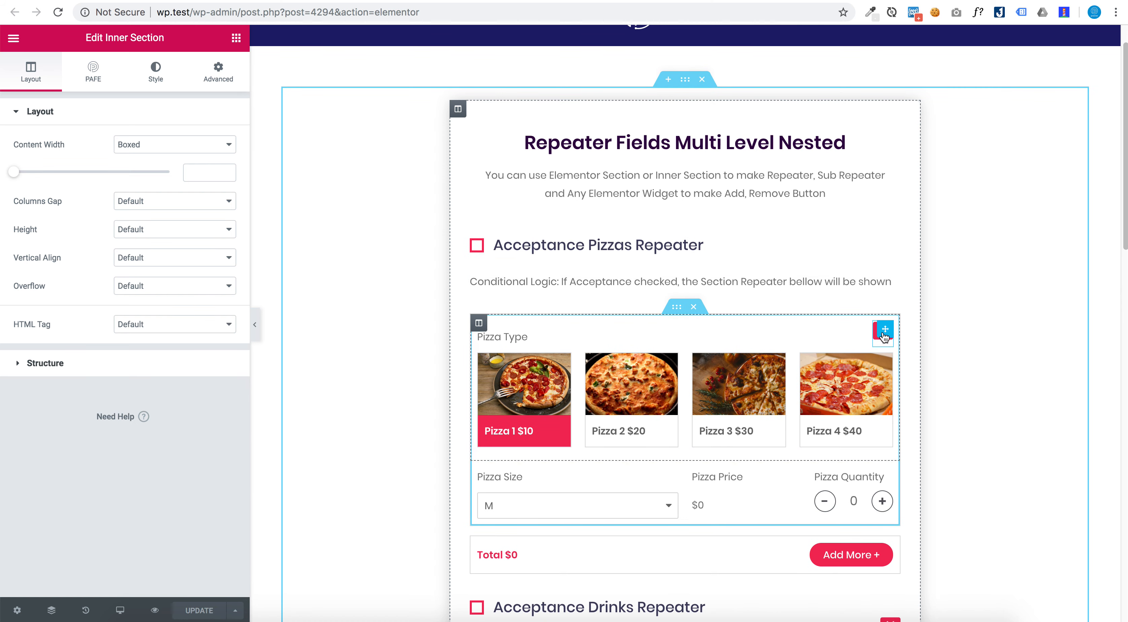
left_click(884, 335)
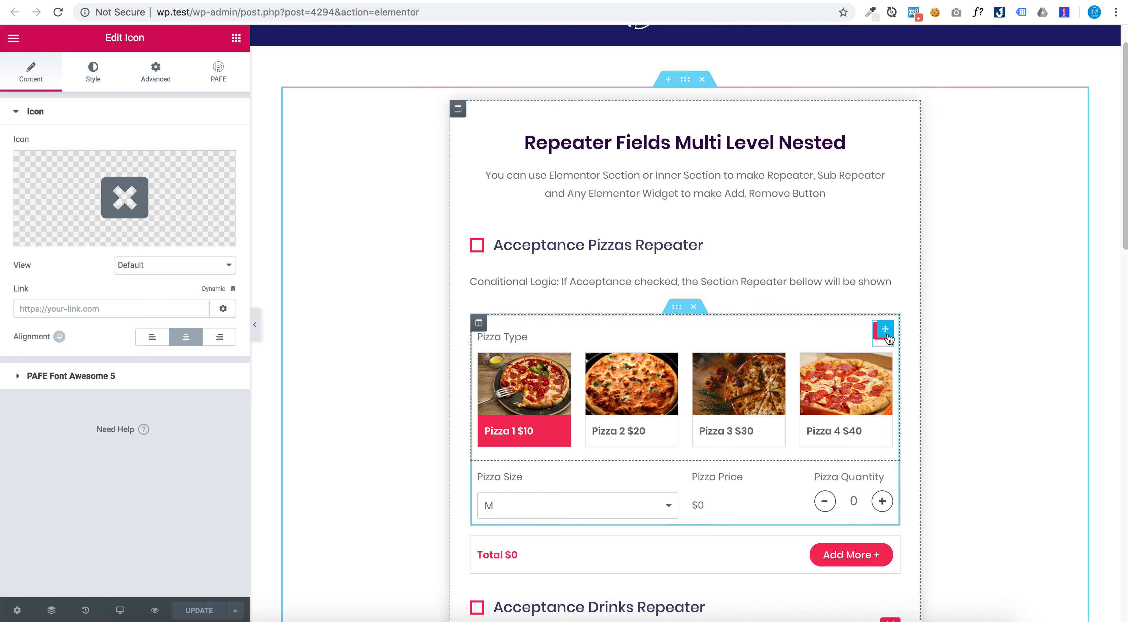
Step: Open the Add More button's settings and scroll to the empty area below the form
left_click(850, 553)
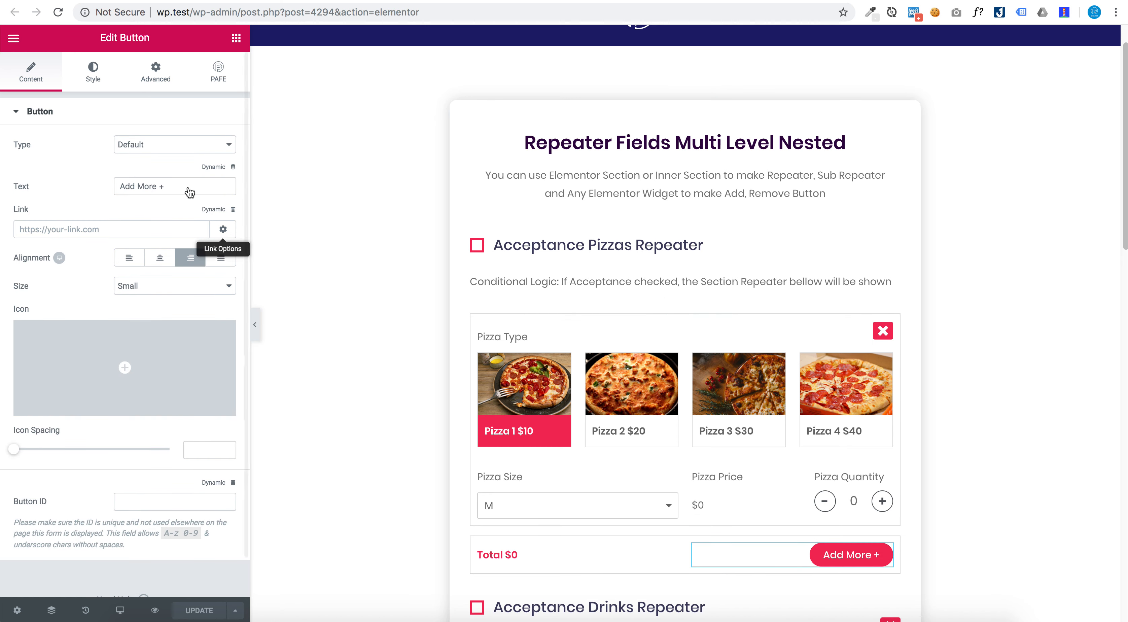
scroll(454, 333, "down", 2)
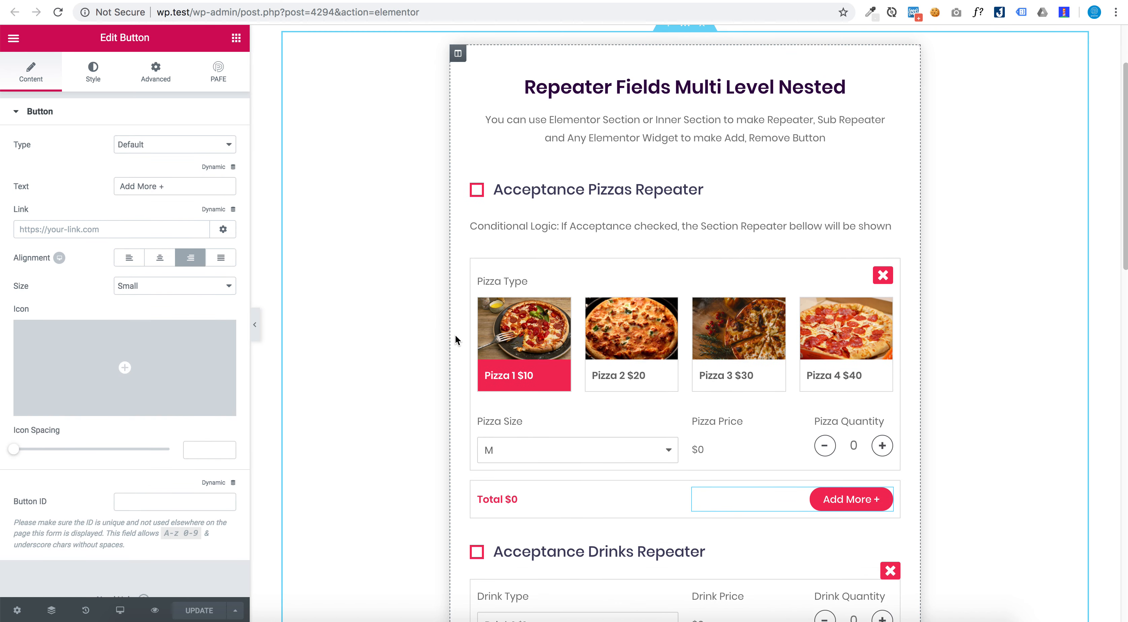
scroll(454, 336, "down", 8)
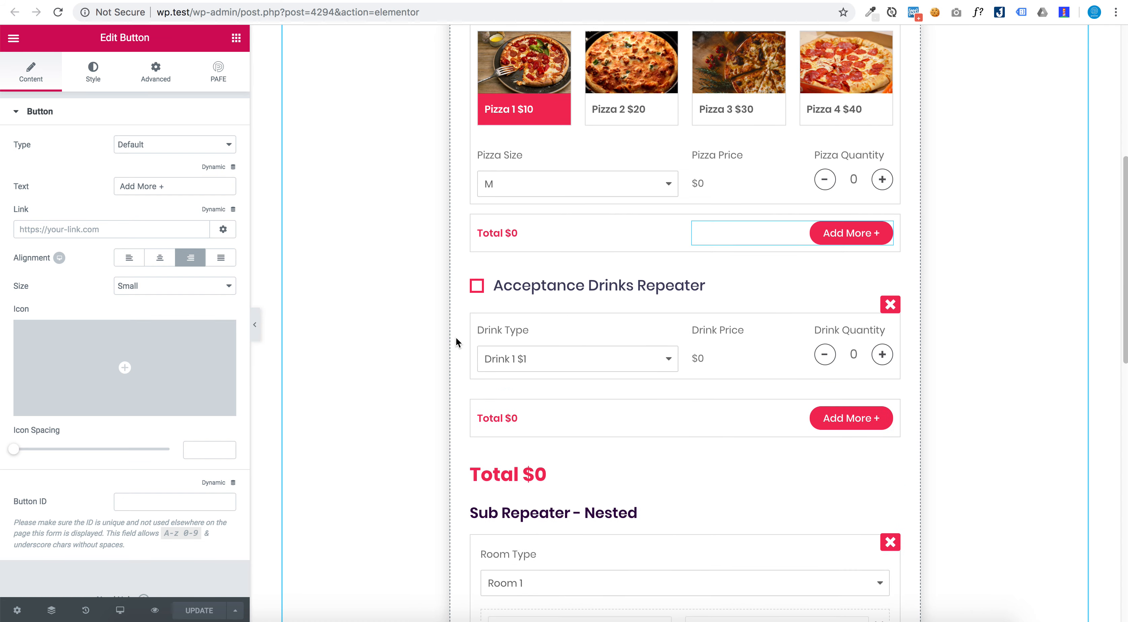
scroll(456, 338, "down", 15)
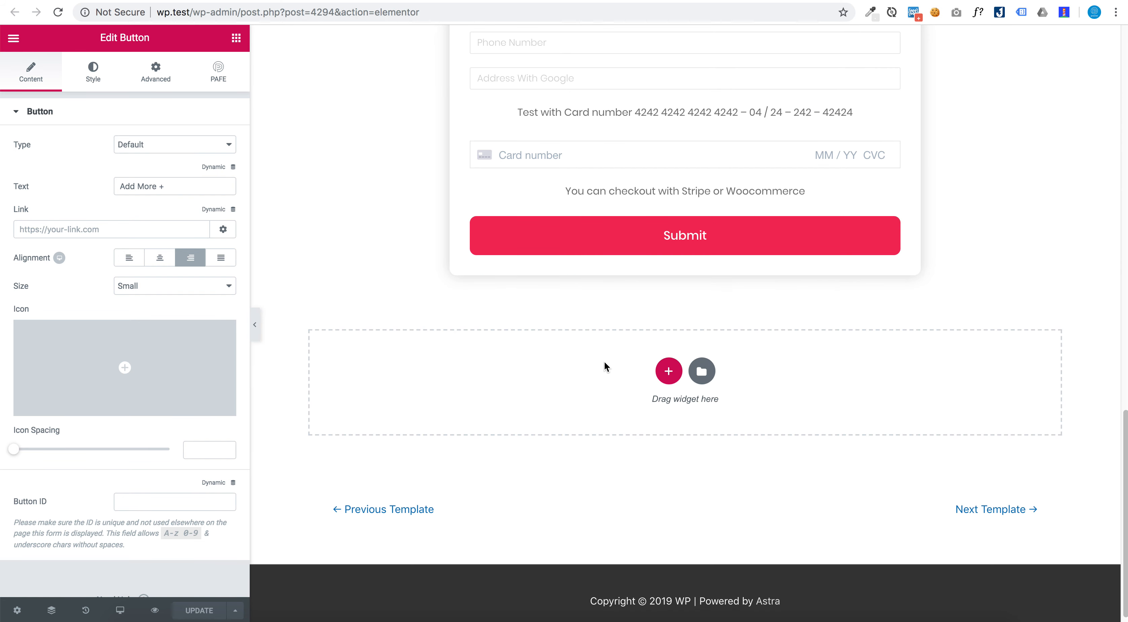
Step: Add a one-column section in the empty area and show its PAFE options
left_click(668, 370)
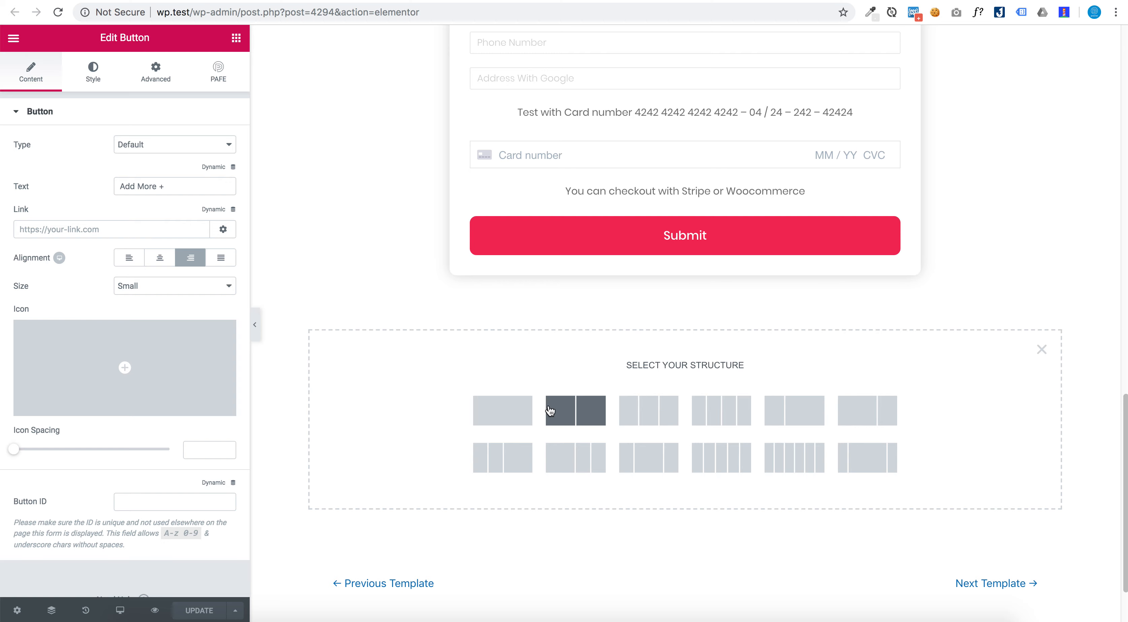
left_click(515, 416)
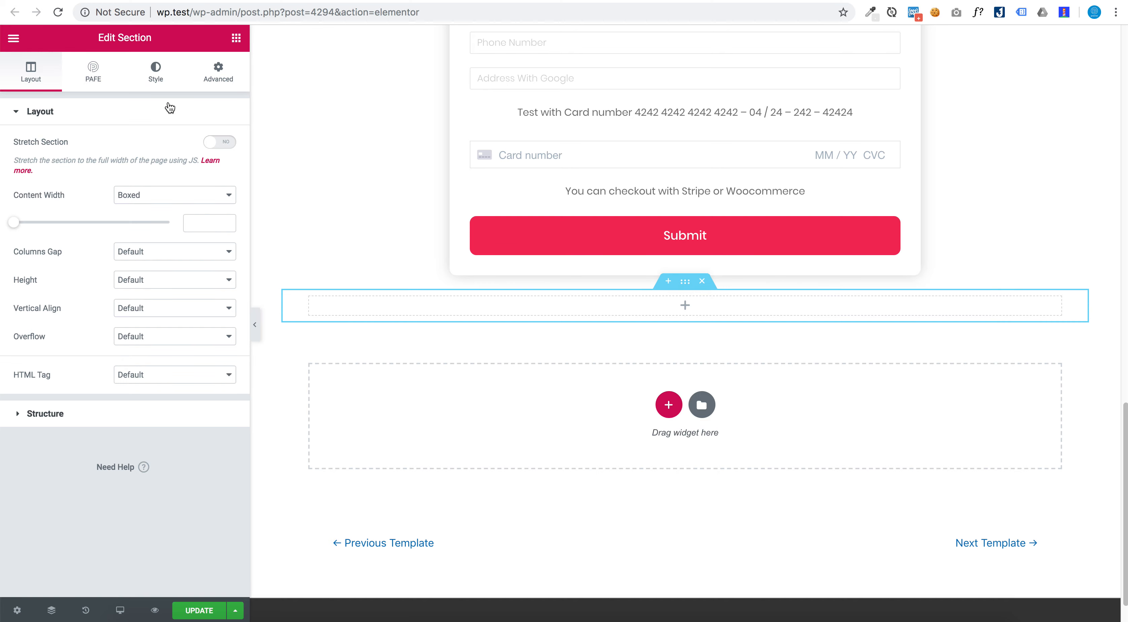
left_click(100, 80)
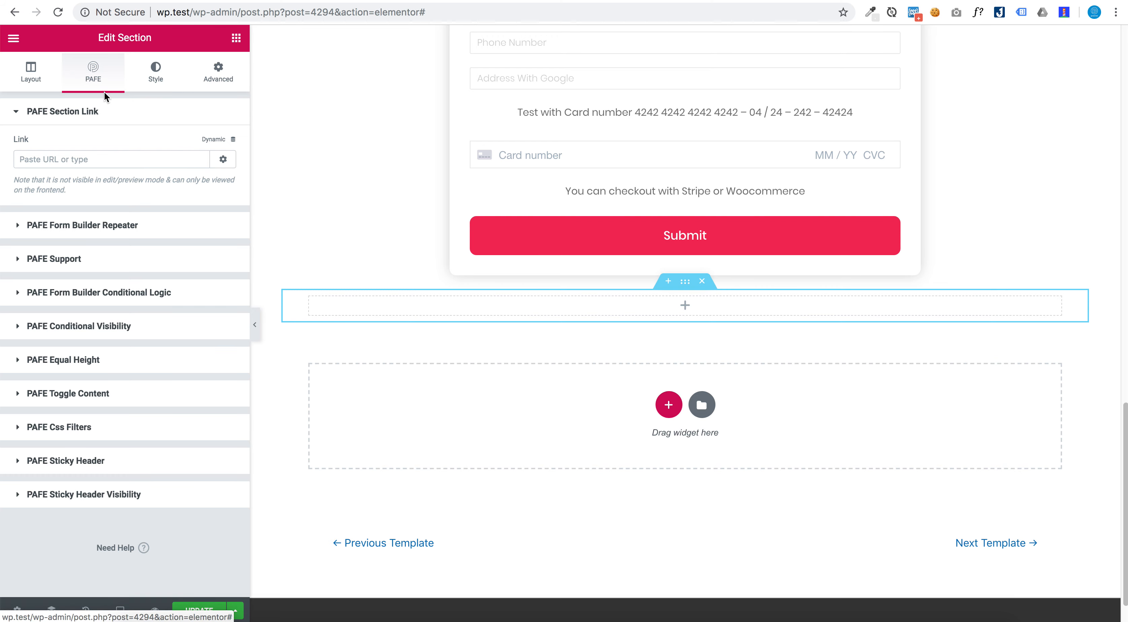
Step: Enable Form Builder Repeater with Form ID order, Repeater ID repeater_test, label Repeater Test
left_click(104, 234)
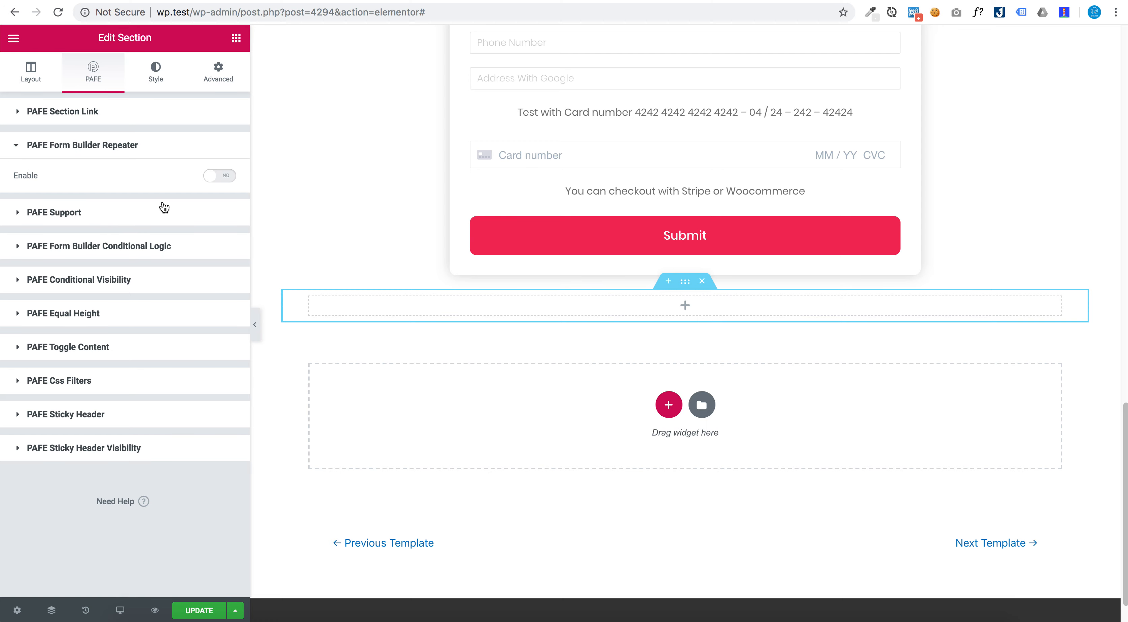
left_click(218, 182)
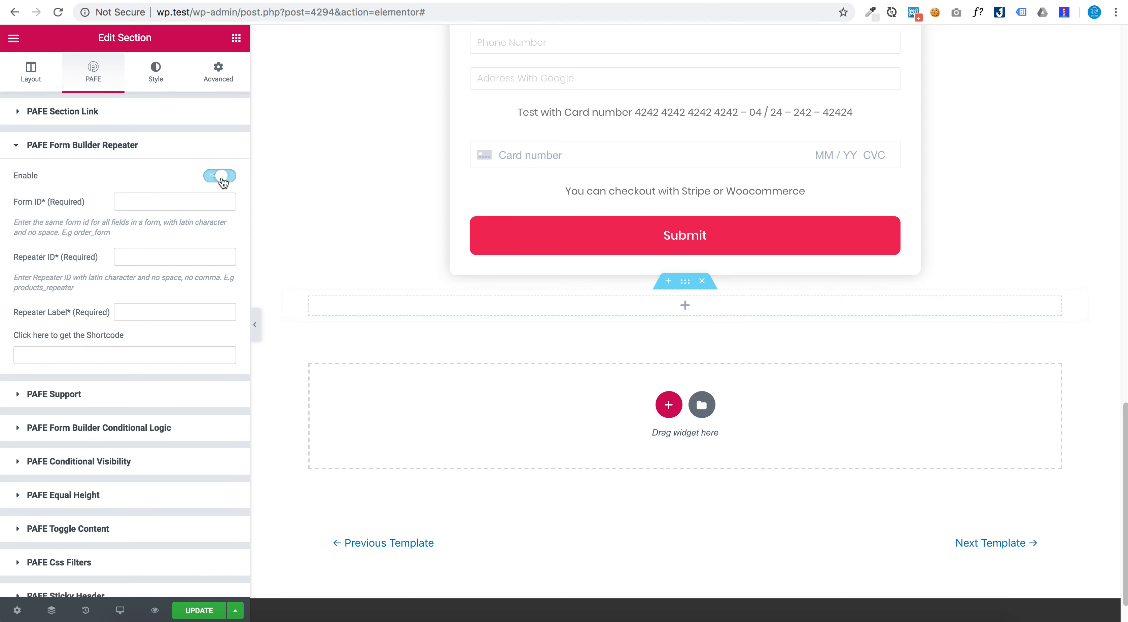
left_click(188, 199)
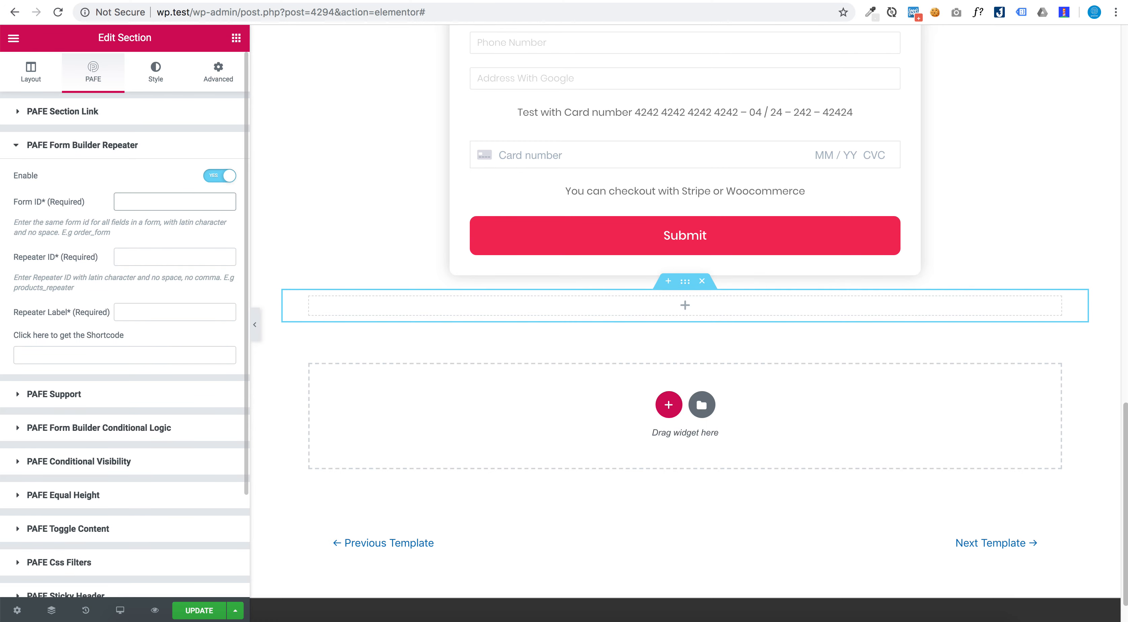
type("order")
left_click(183, 255)
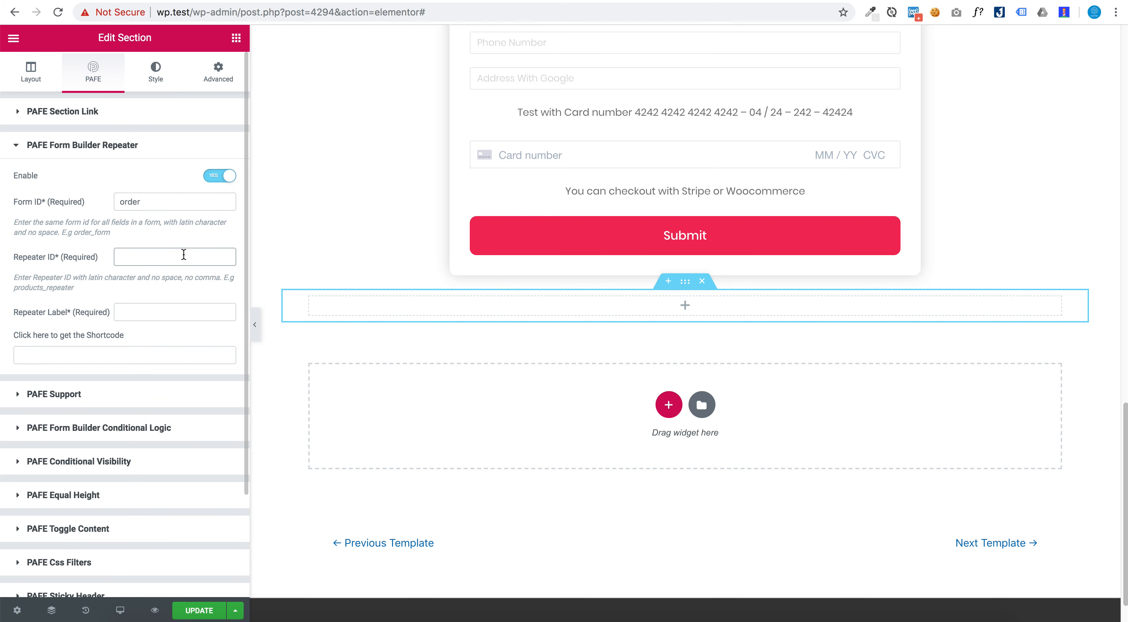
type("re")
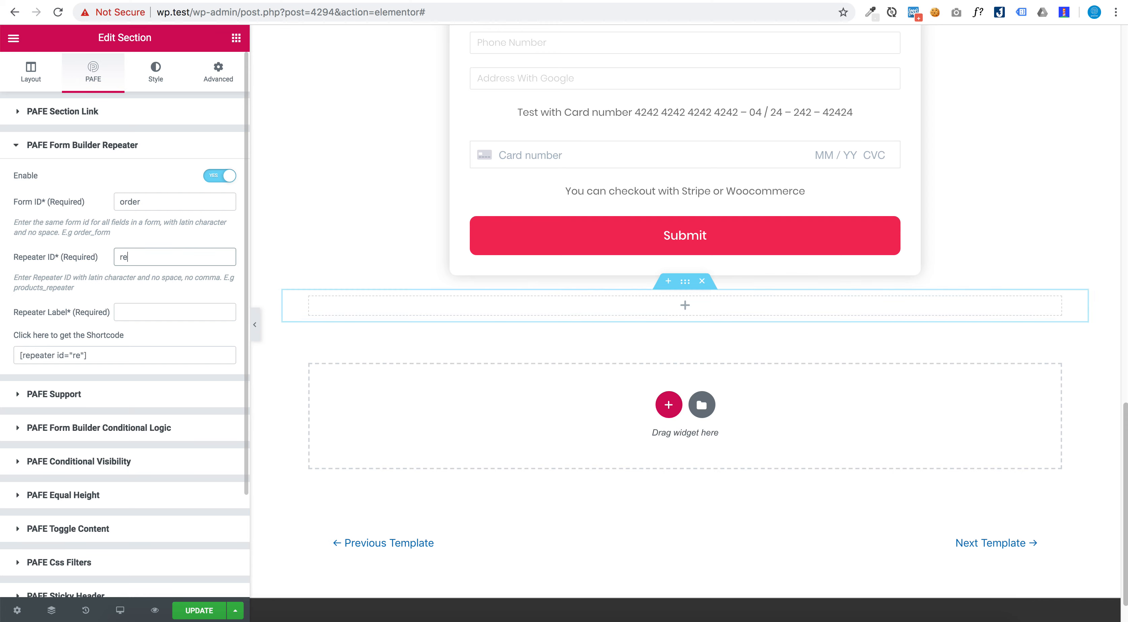
type("peater")
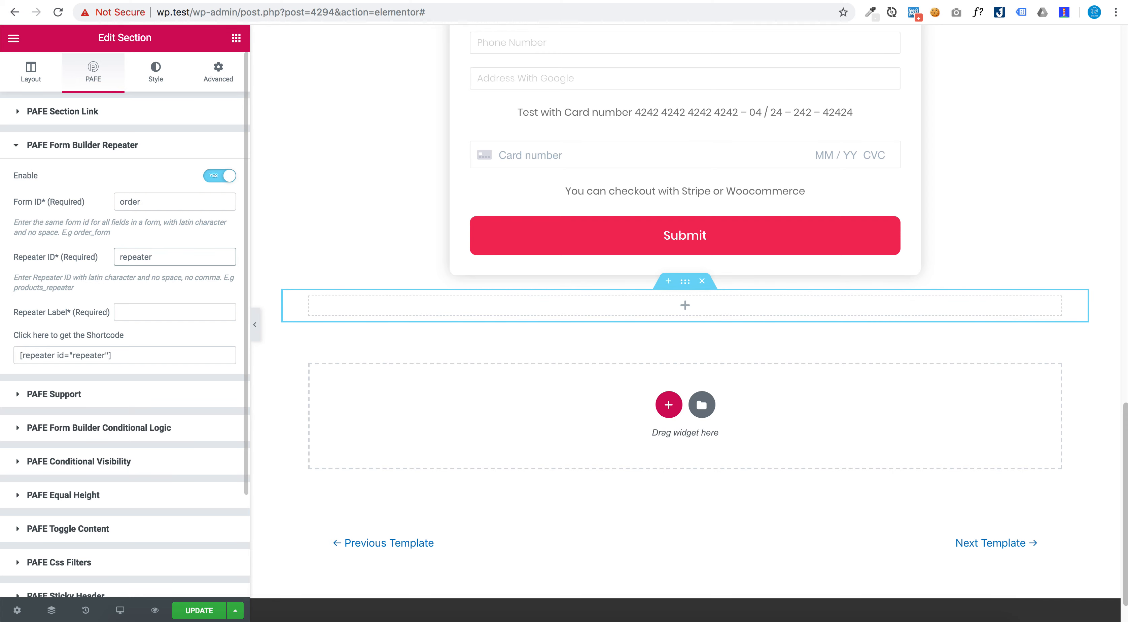
type("_test")
key("Tab")
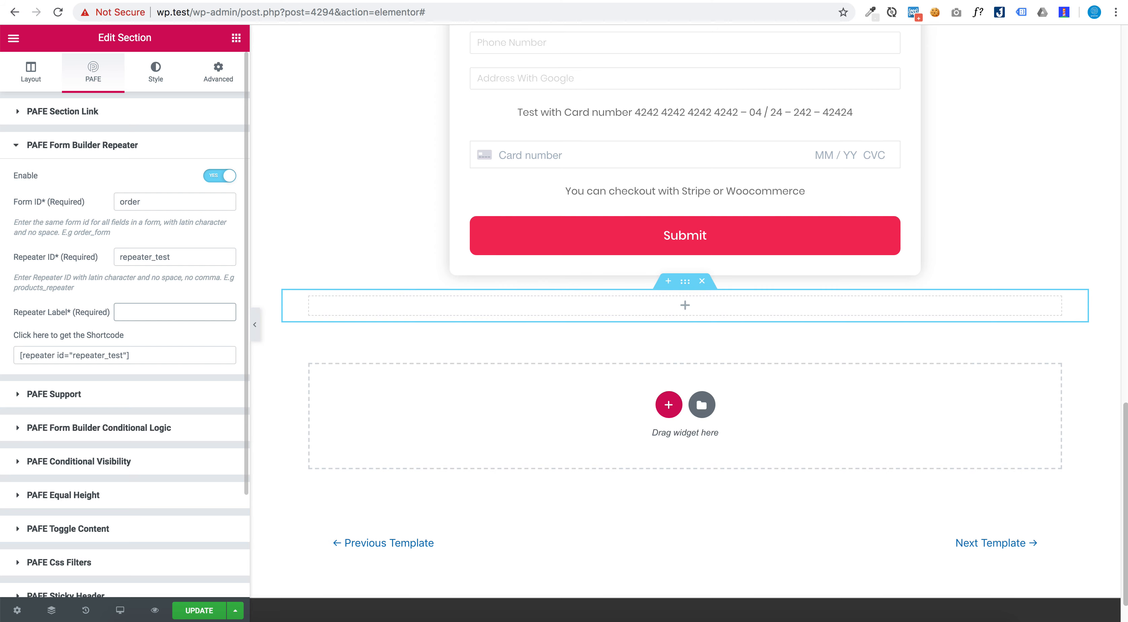
type("Repeater")
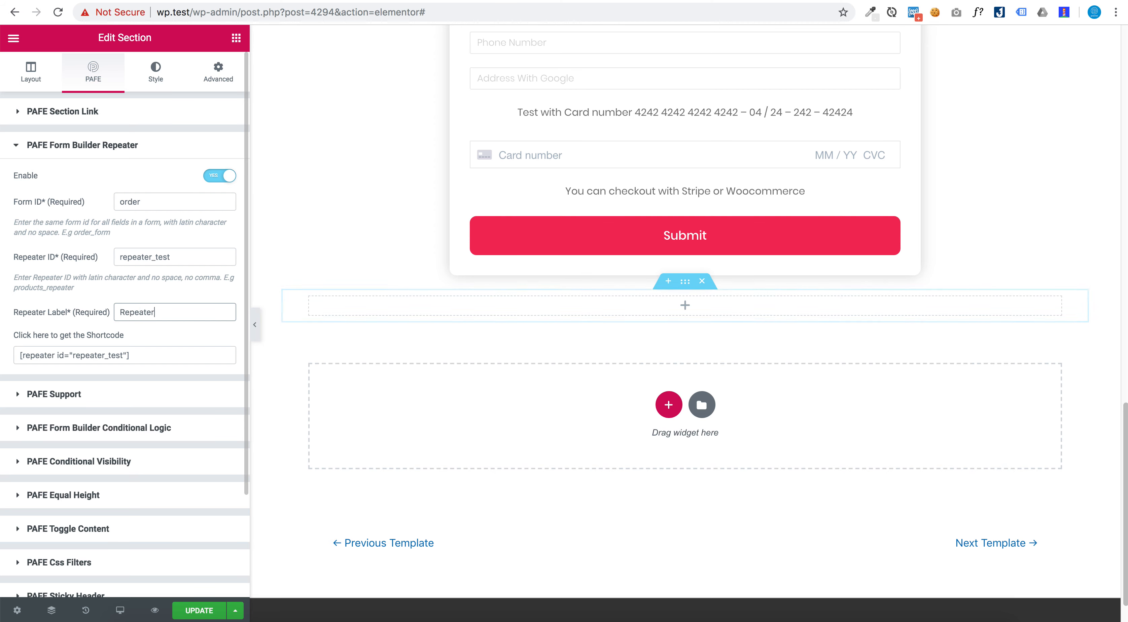
type(" Test")
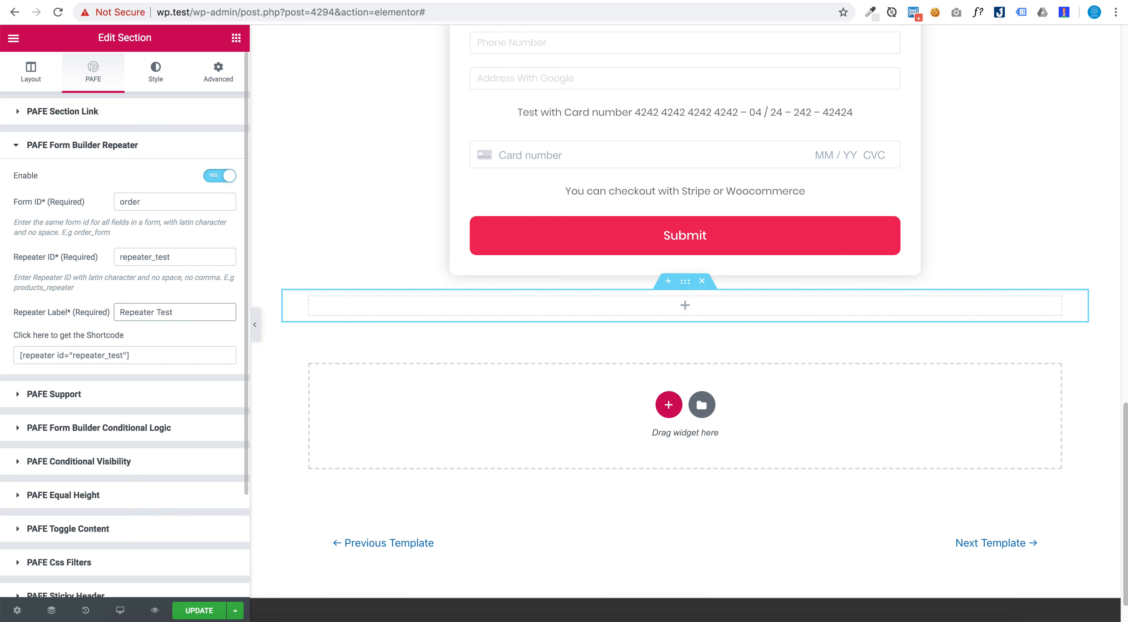
Step: Recheck the entered Form ID, Repeater ID and Repeater Label values
left_click(150, 201)
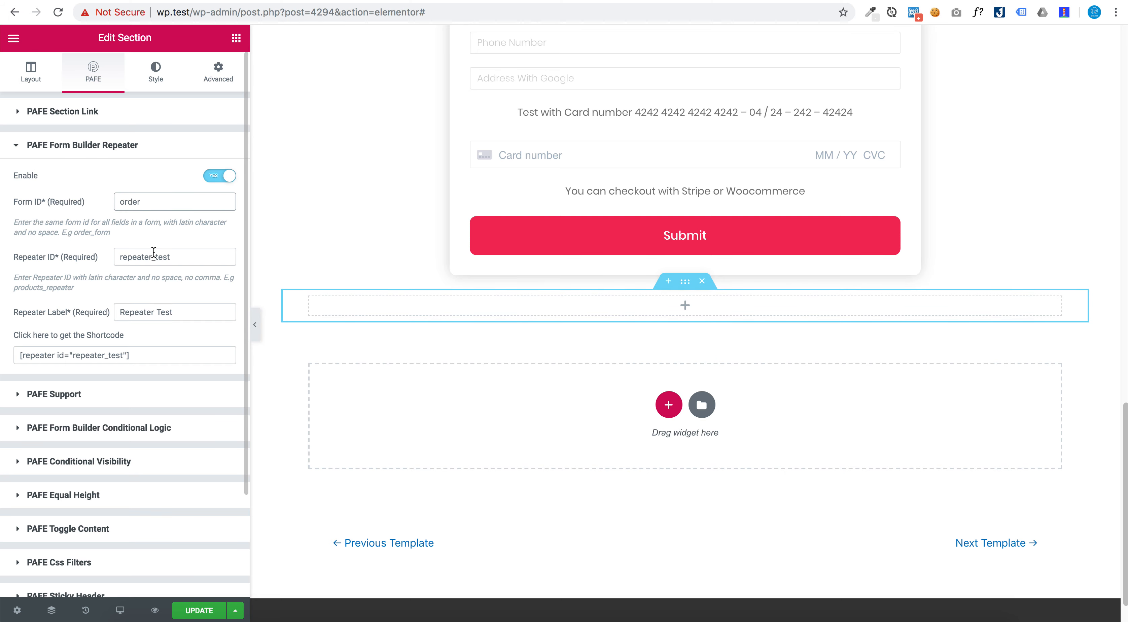
left_click(154, 254)
left_click(153, 308)
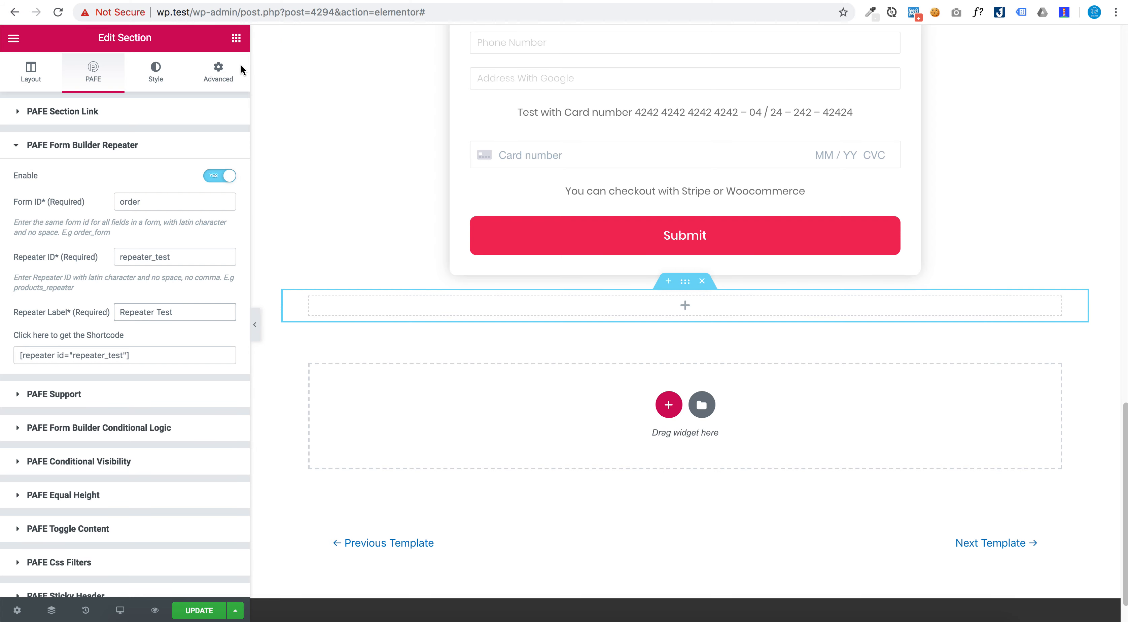
left_click(235, 41)
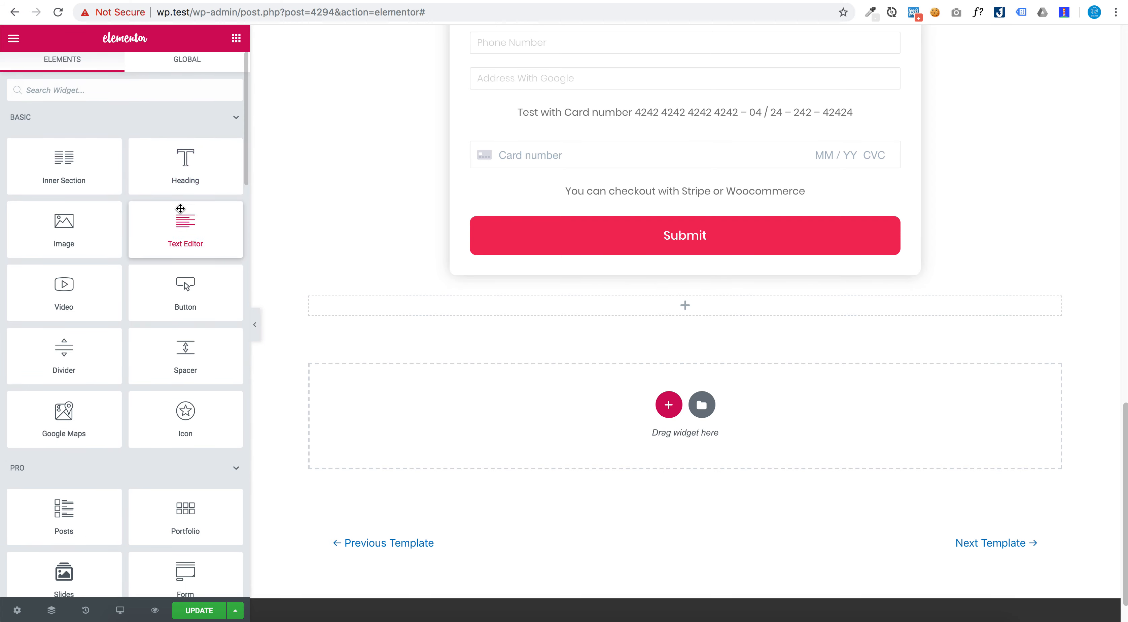
Step: Drag a PAFE Field widget into the new repeater section and select it
scroll(184, 282, "down", 15)
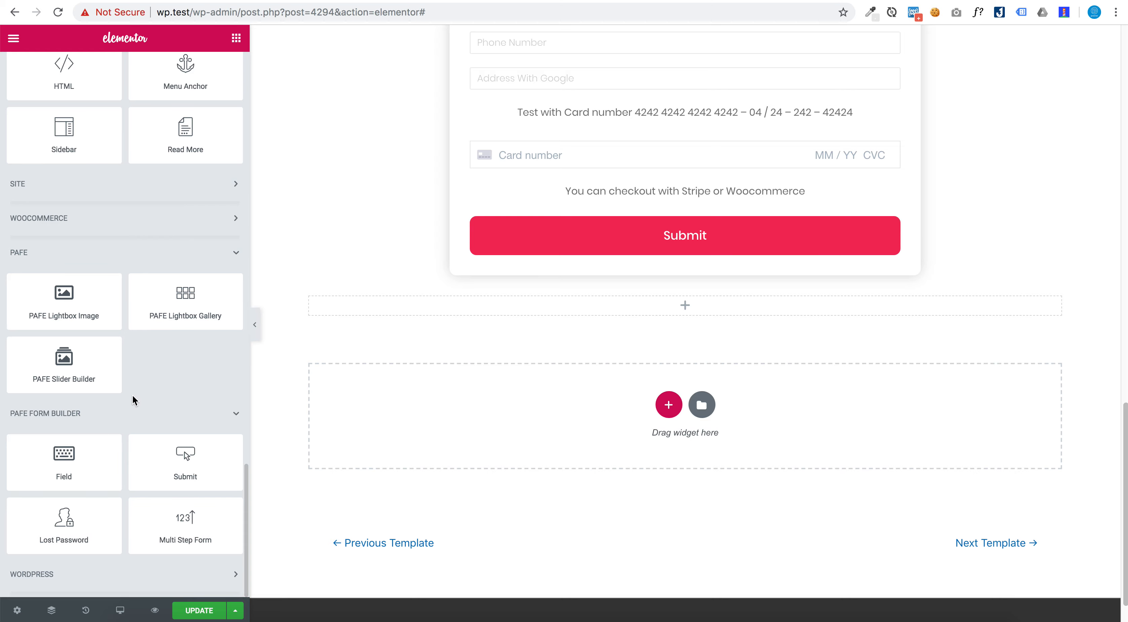
left_click_drag(74, 459, 363, 315)
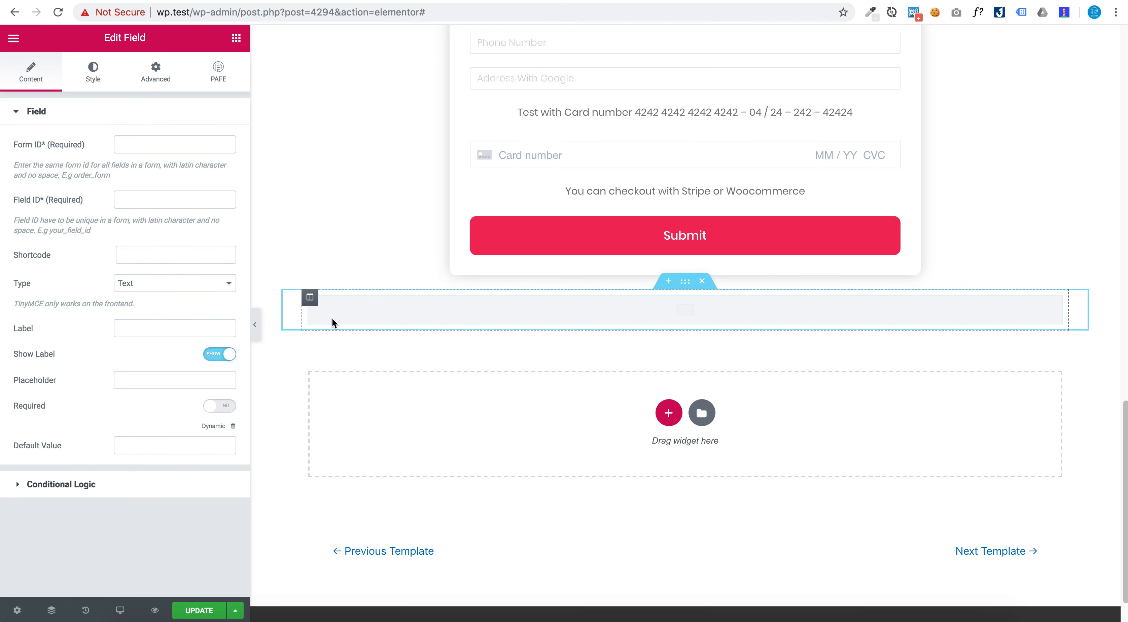
left_click(344, 312)
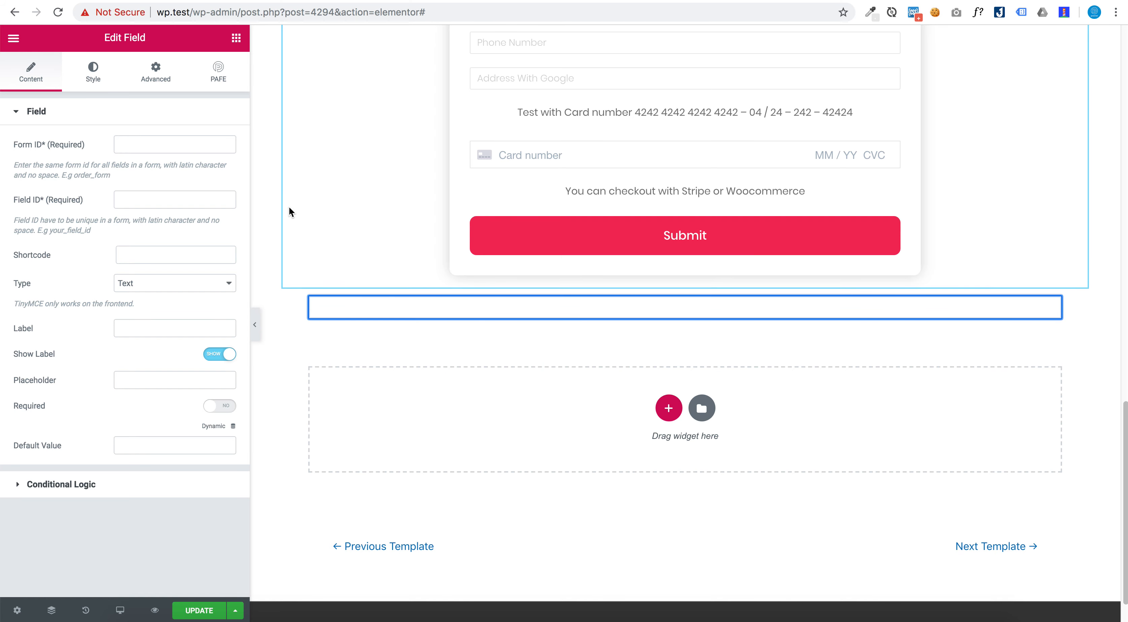
Step: Give the field Form ID order, Field ID first_name and label First Name
left_click(183, 148)
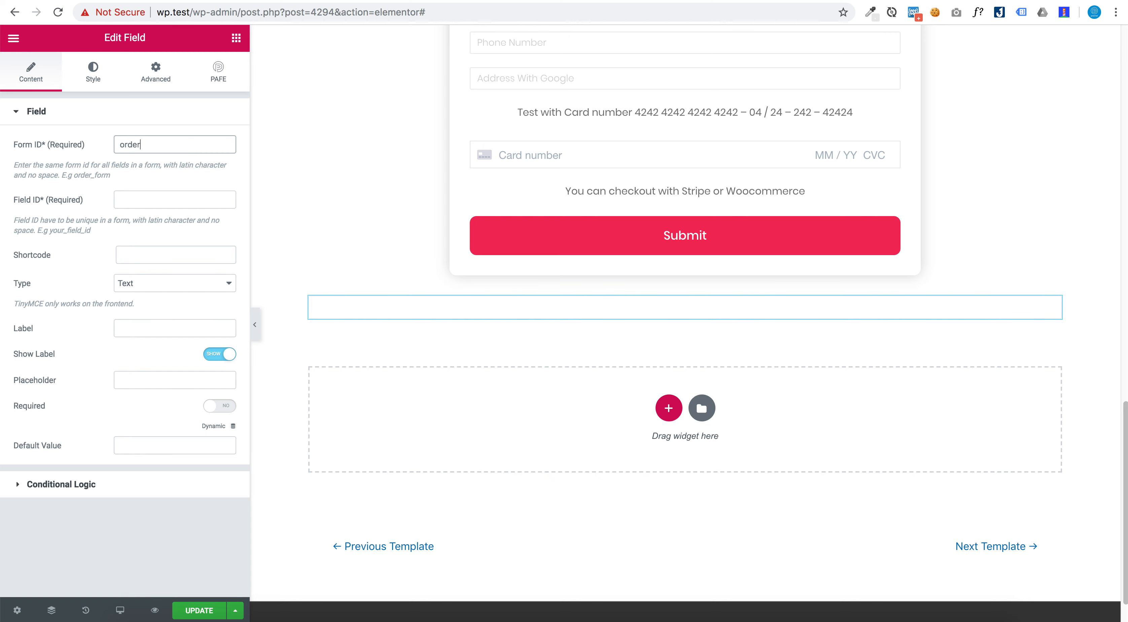
key("Tab")
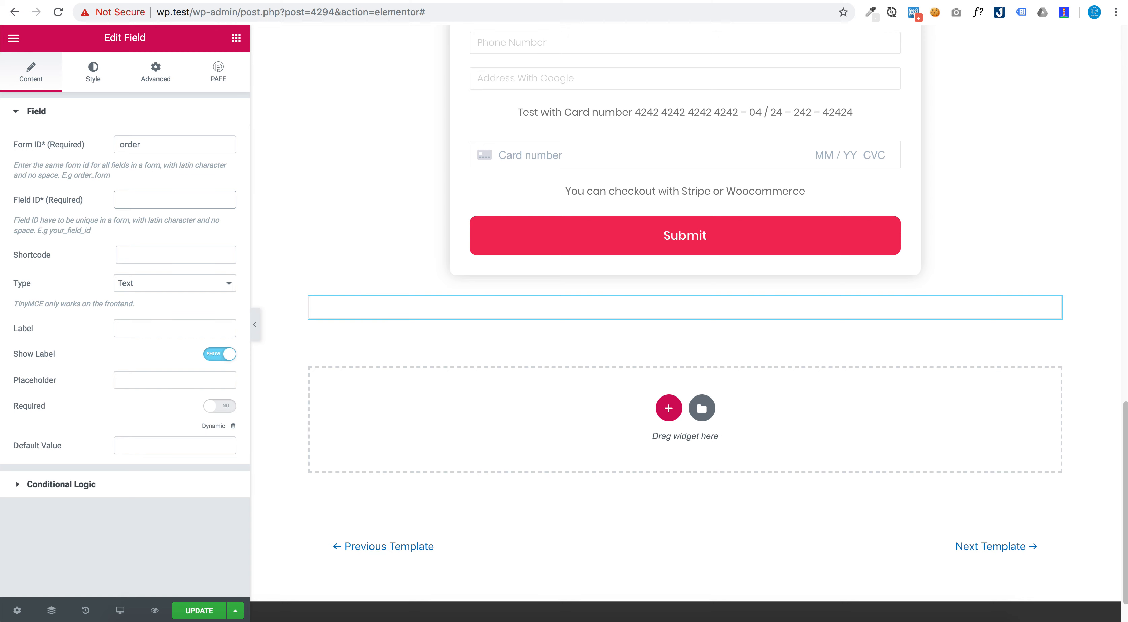
type("first_name")
key("Tab")
key("Tab")
key("Tab")
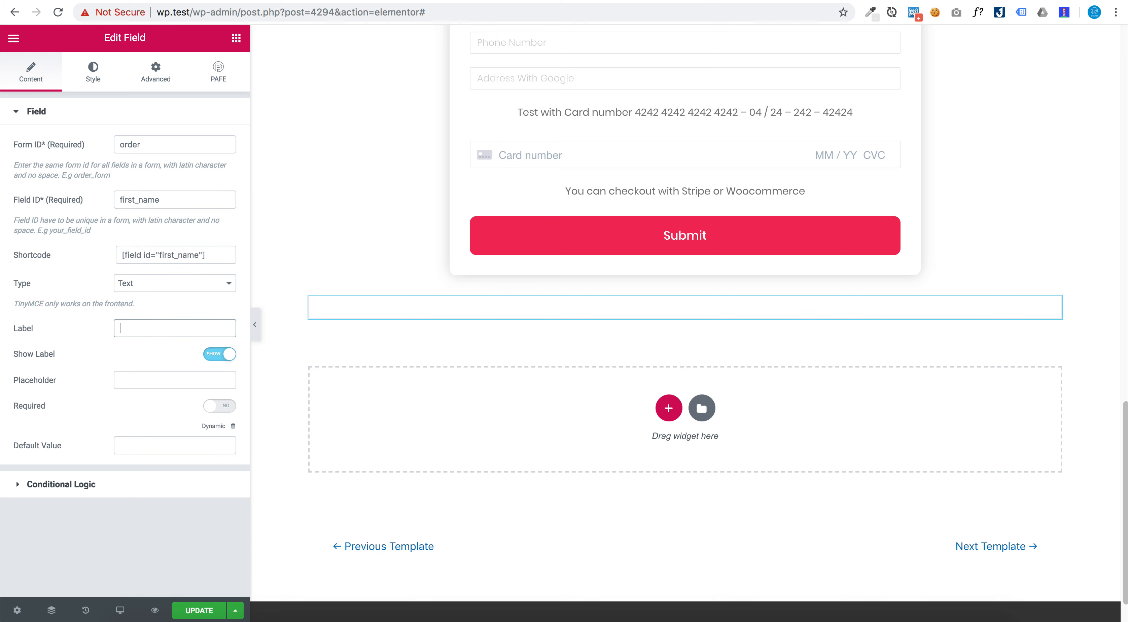
type("First")
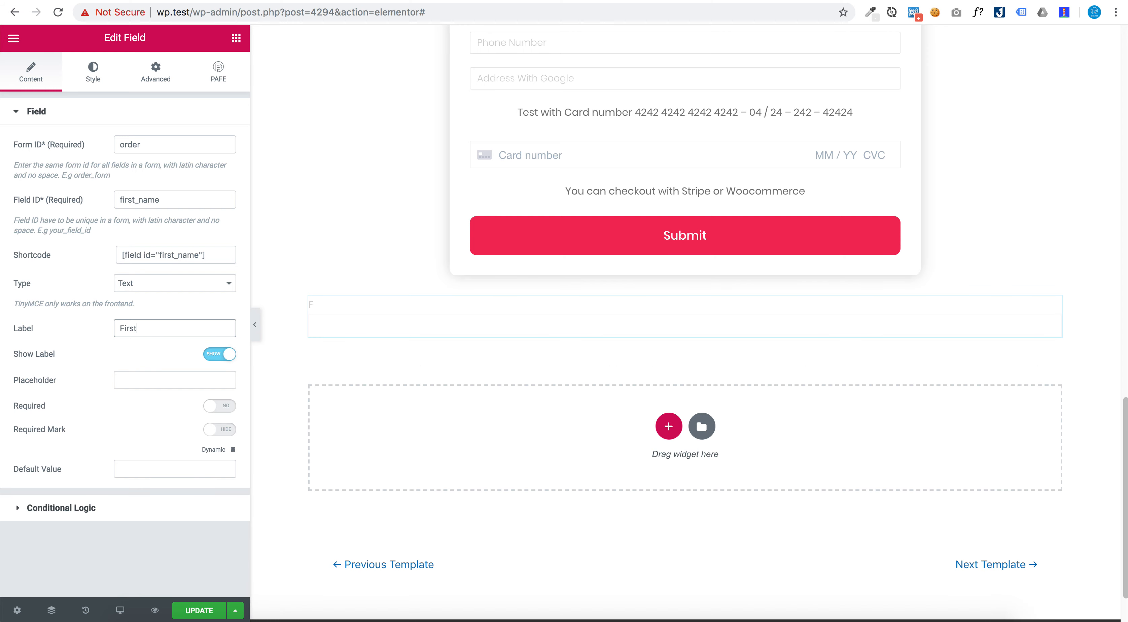
type(" Name")
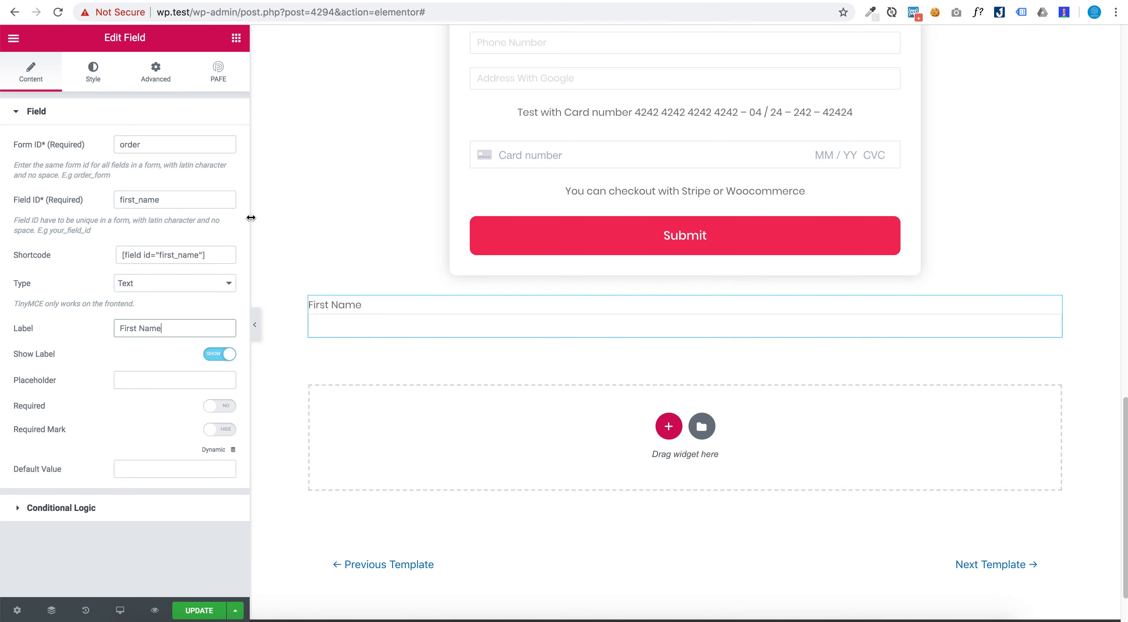
Step: Duplicate the First Name field and change the copy to Field ID last_name, label Last Name
right_click(327, 309)
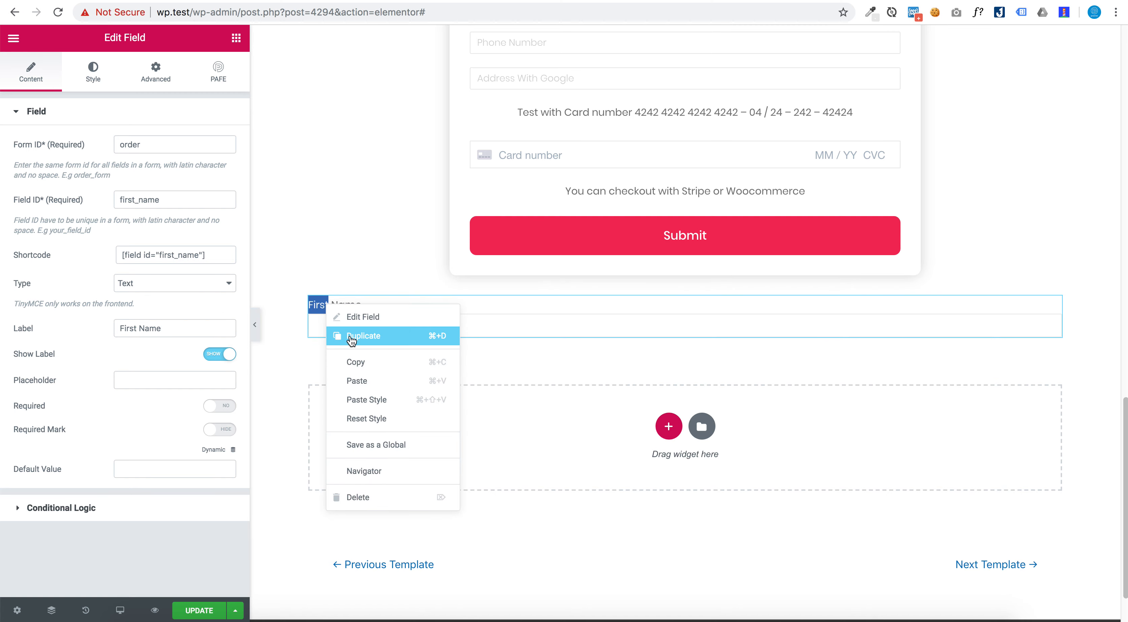
left_click(350, 335)
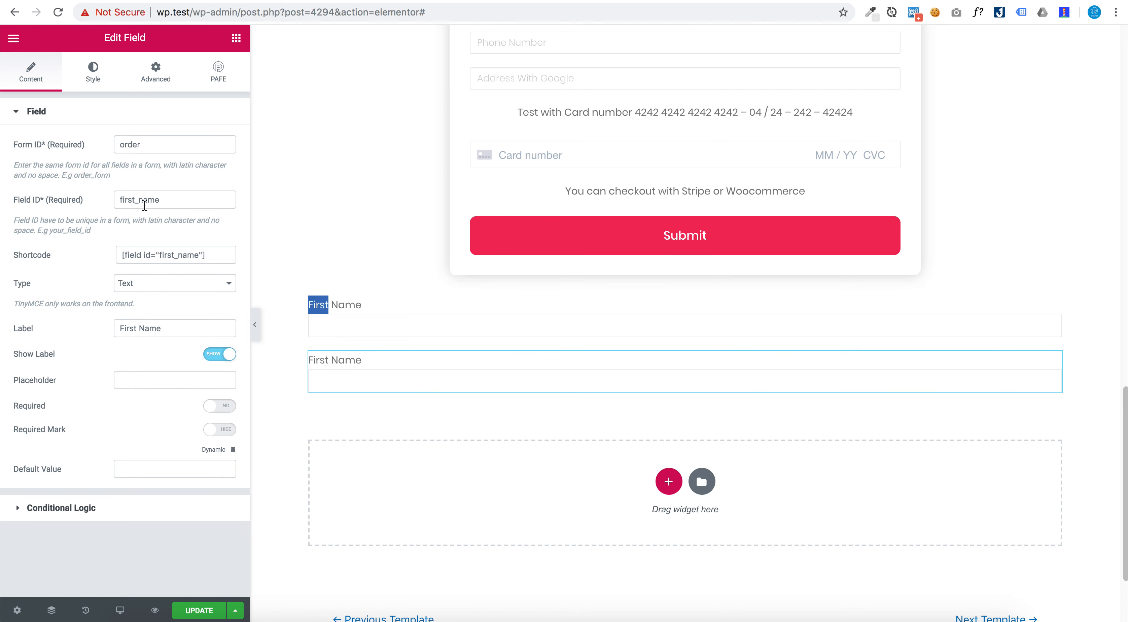
left_click_drag(136, 201, 117, 201)
type("last")
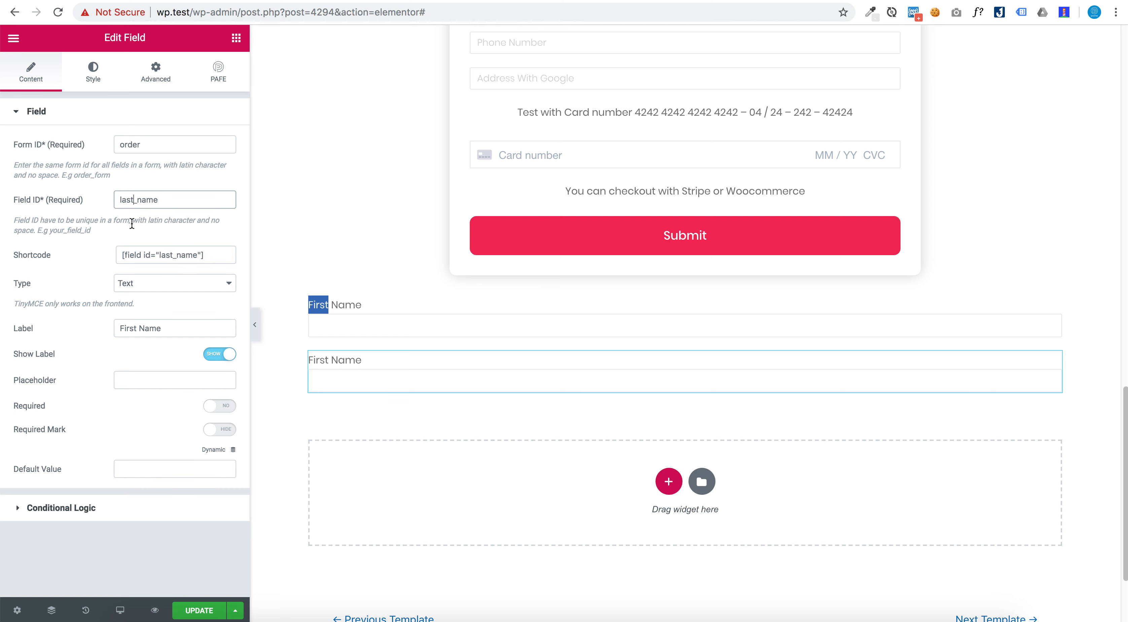
left_click_drag(138, 329, 119, 330)
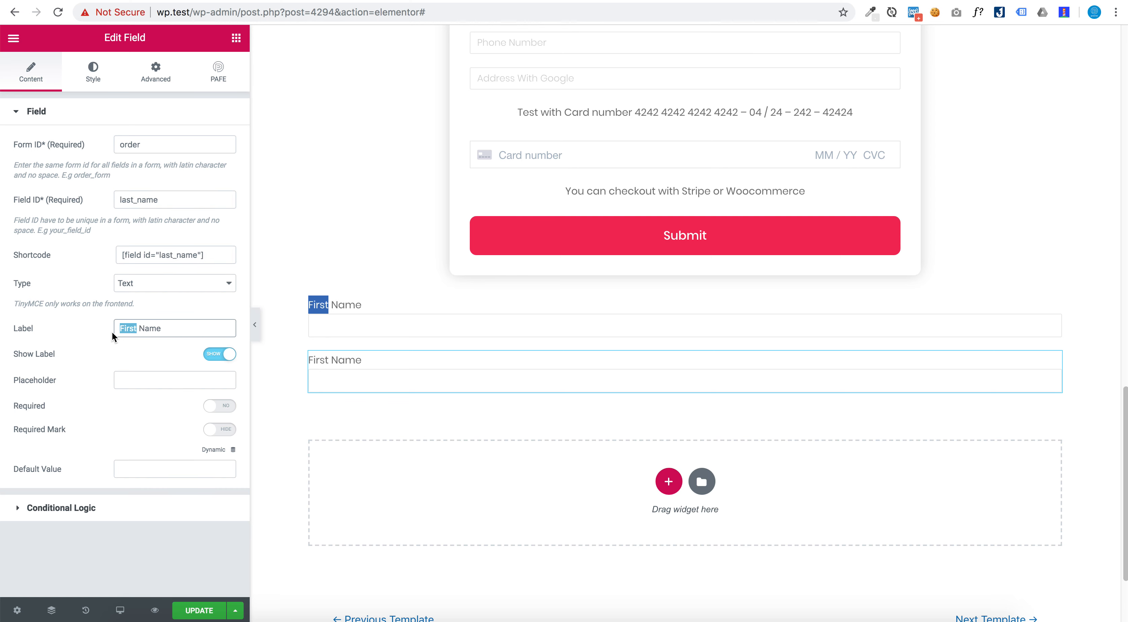
type("Last")
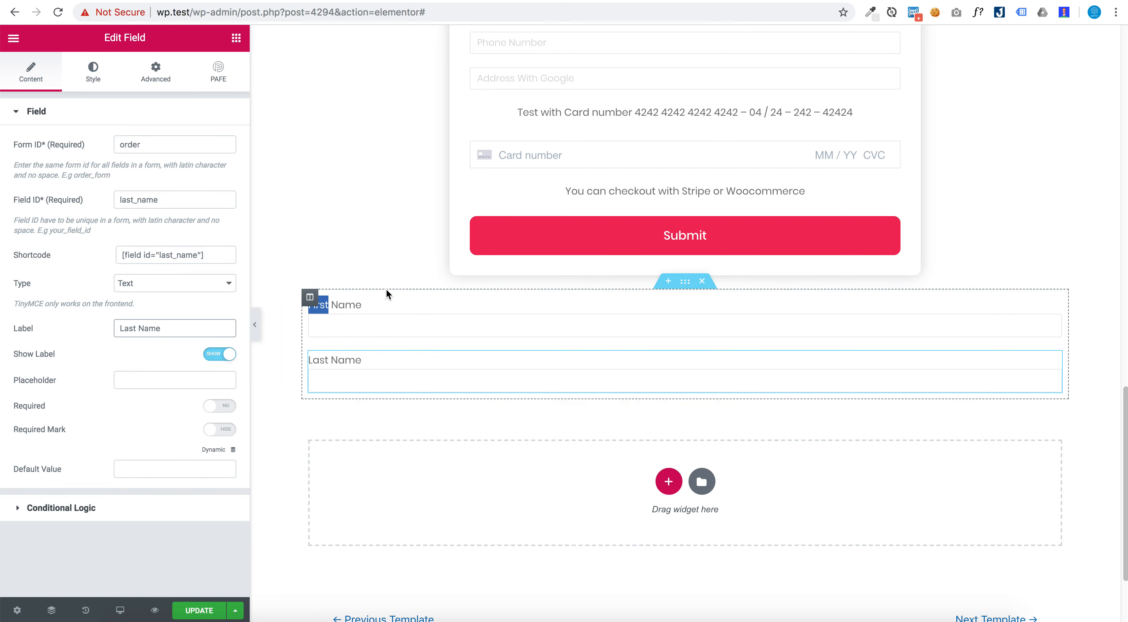
left_click(684, 281)
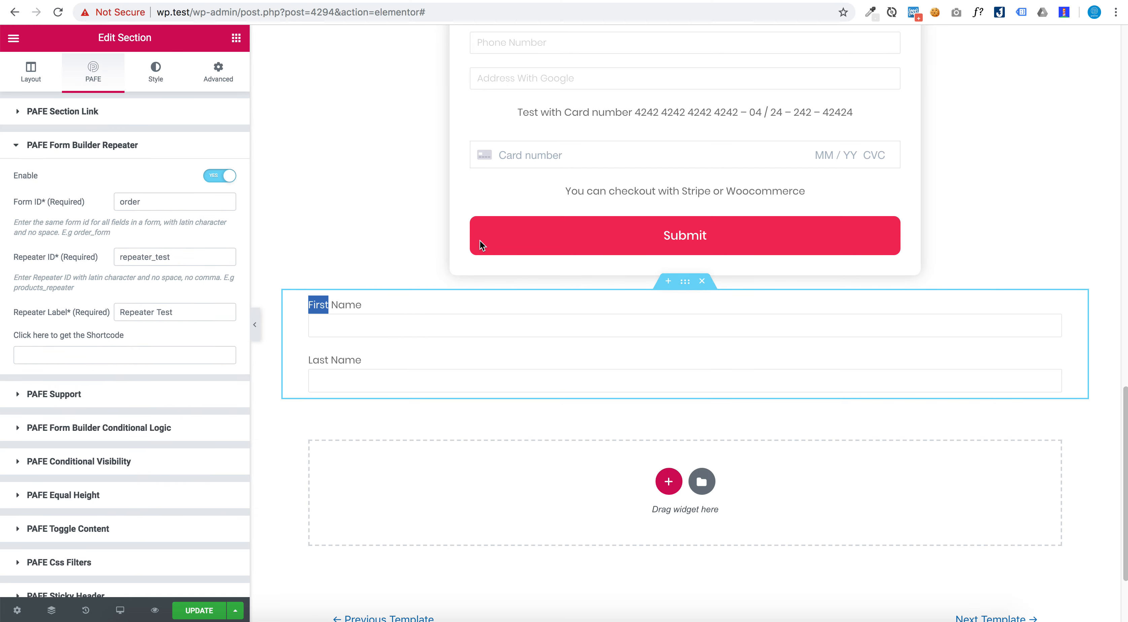
Step: Give the section a solid 1 px border and preview it
left_click(155, 71)
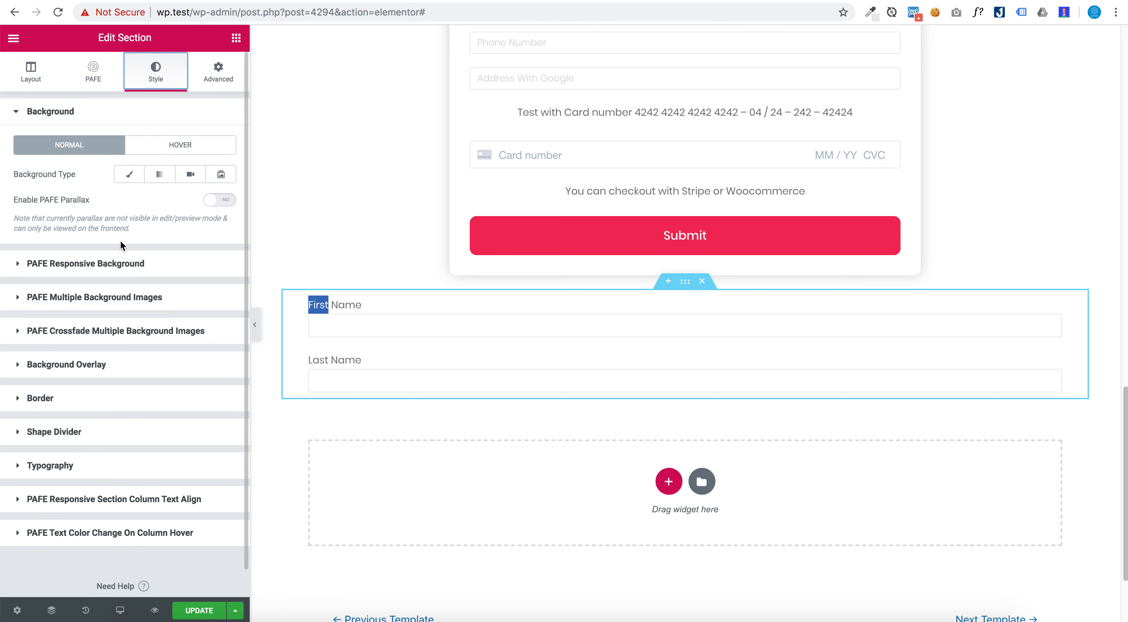
left_click(100, 397)
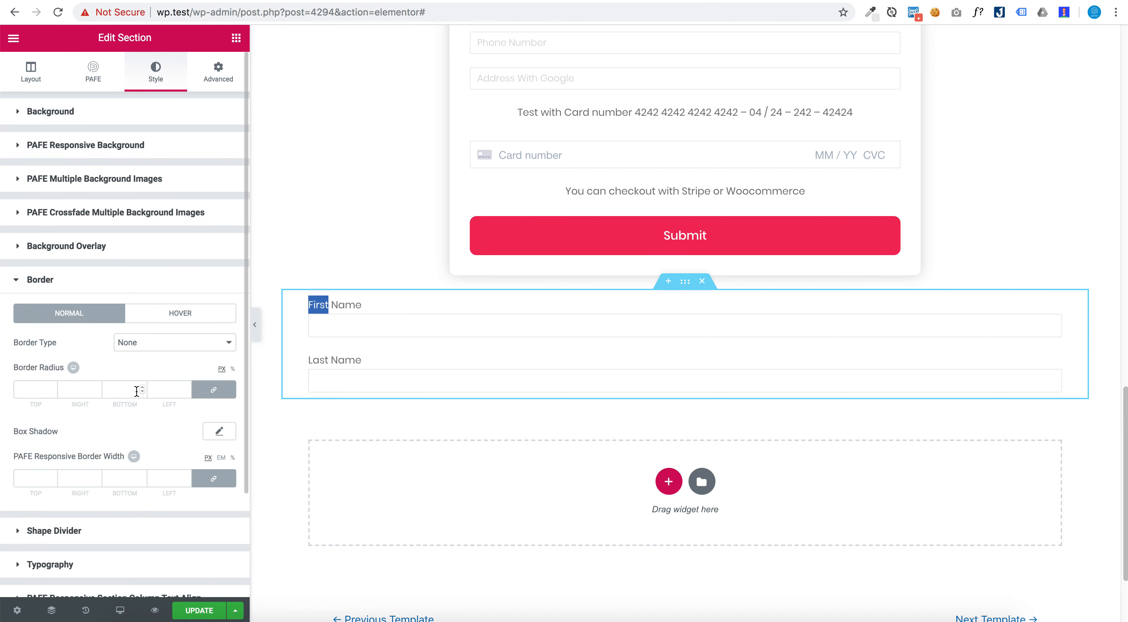
left_click(143, 345)
left_click(144, 354)
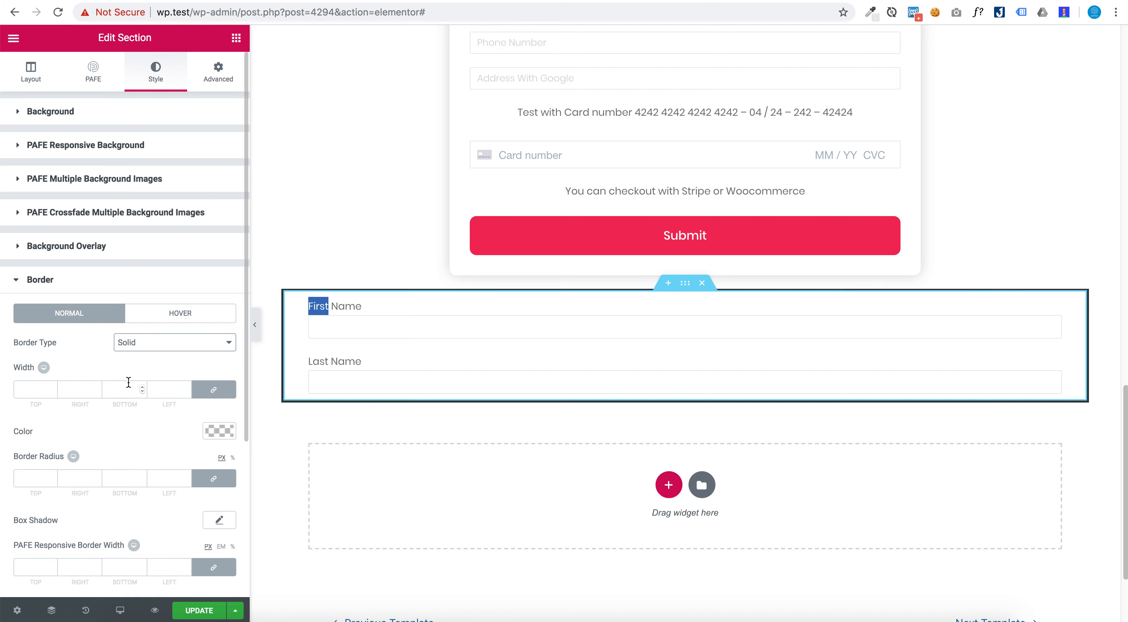
left_click(118, 390)
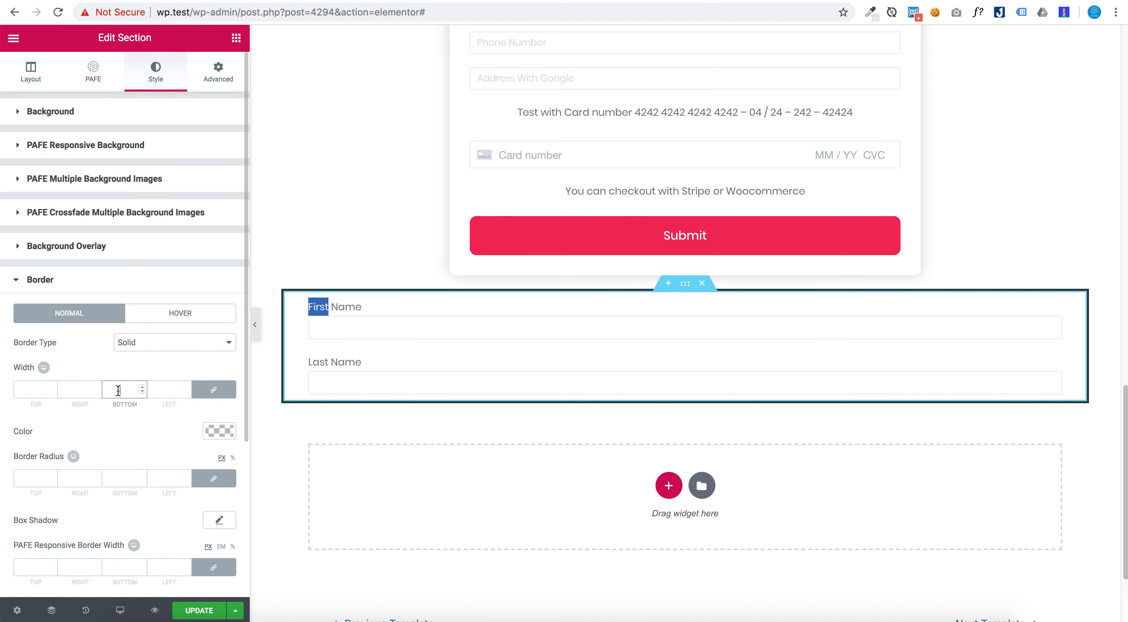
type("1")
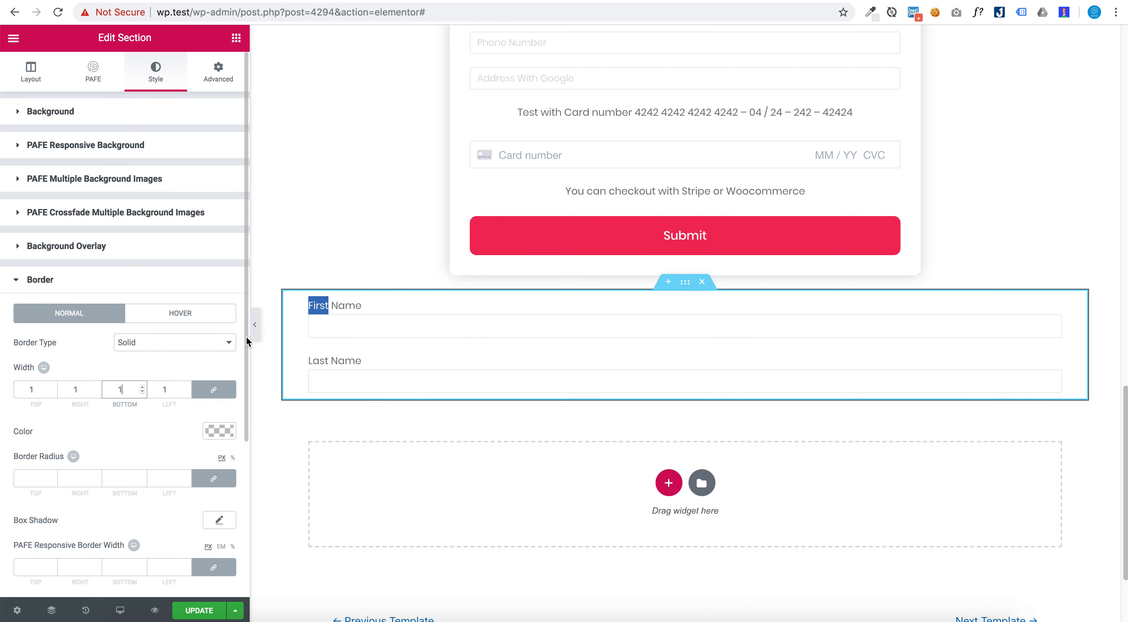
left_click(255, 325)
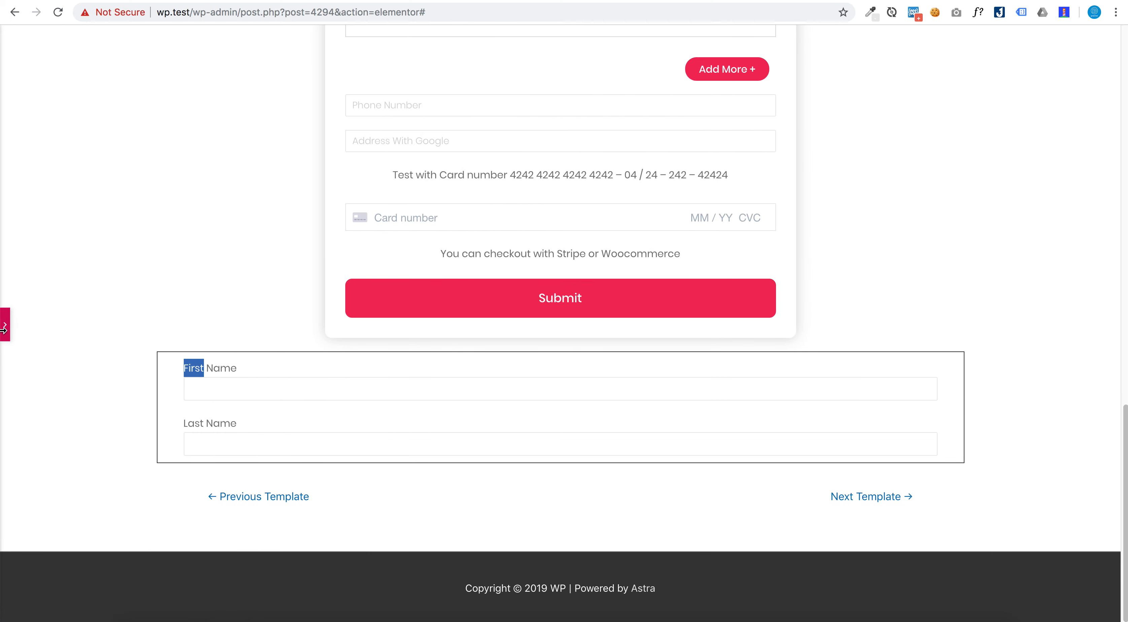
left_click(5, 326)
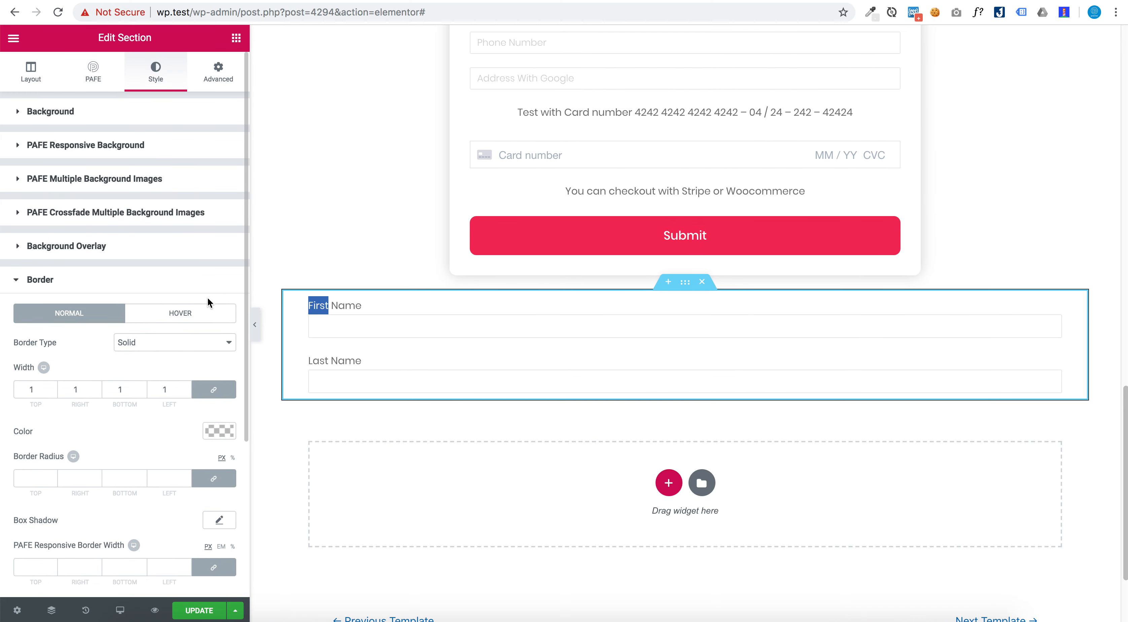
Step: Set the section's border colour to light grey #ddd
left_click(206, 430)
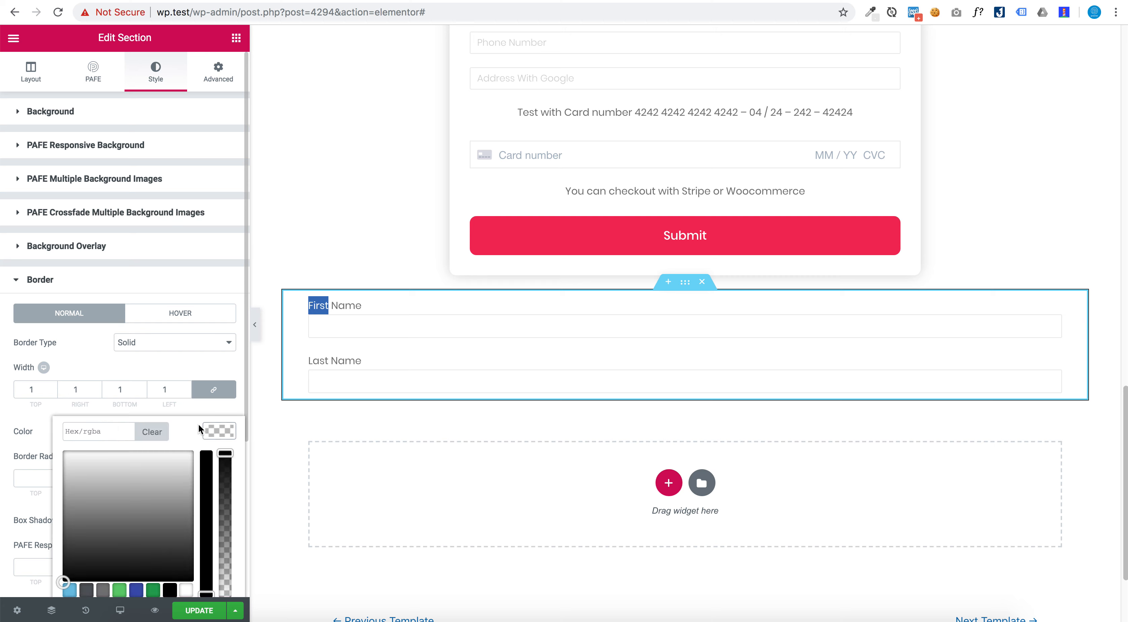
left_click(121, 432)
type("ddd")
left_click(73, 413)
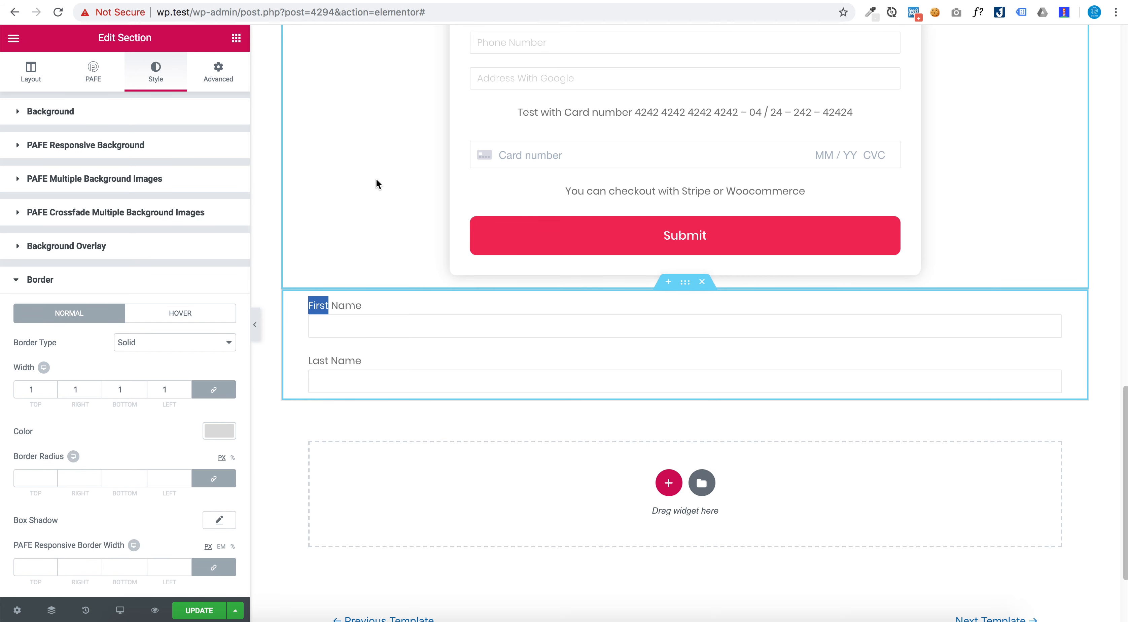
left_click(239, 47)
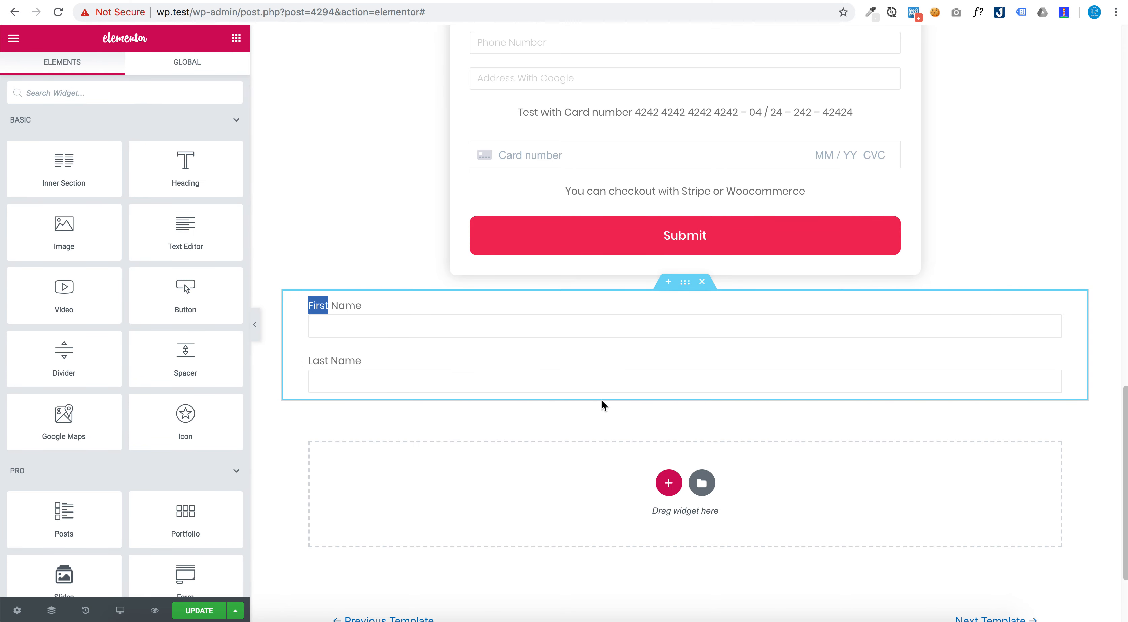
Step: Place a star Icon widget below the Last Name field and select it
scroll(168, 310, "down", 1)
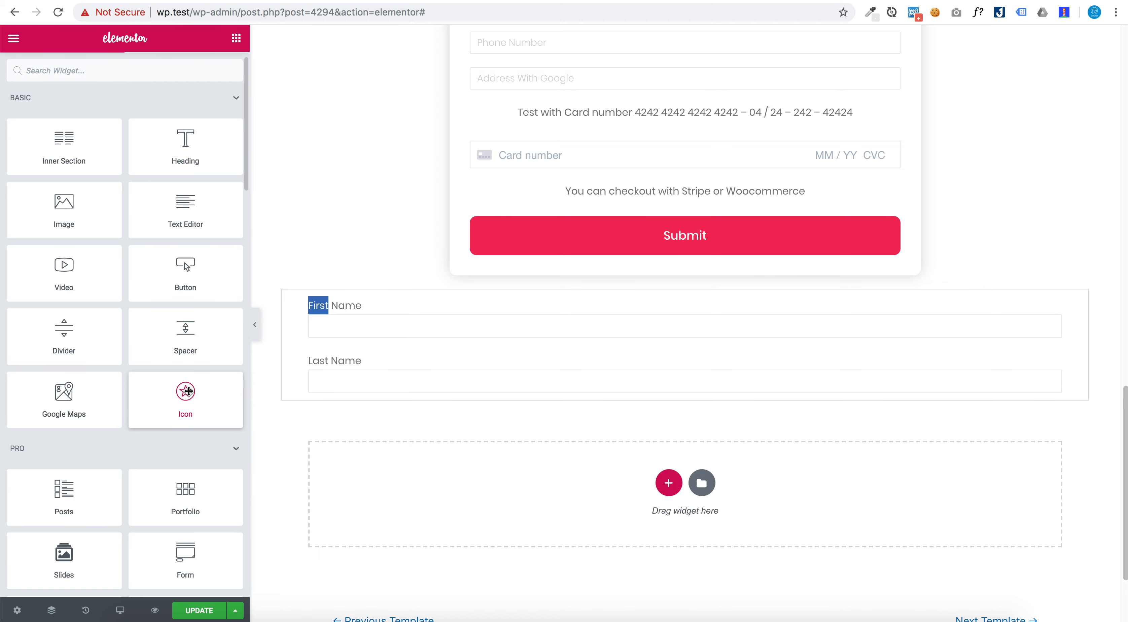
left_click_drag(188, 391, 370, 384)
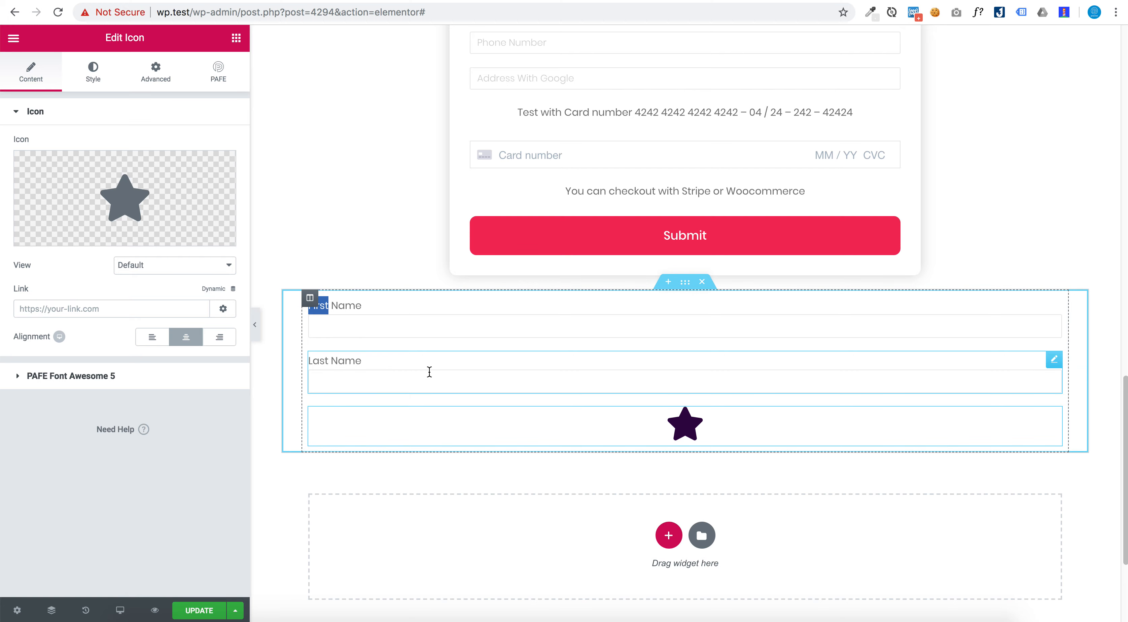
left_click(686, 282)
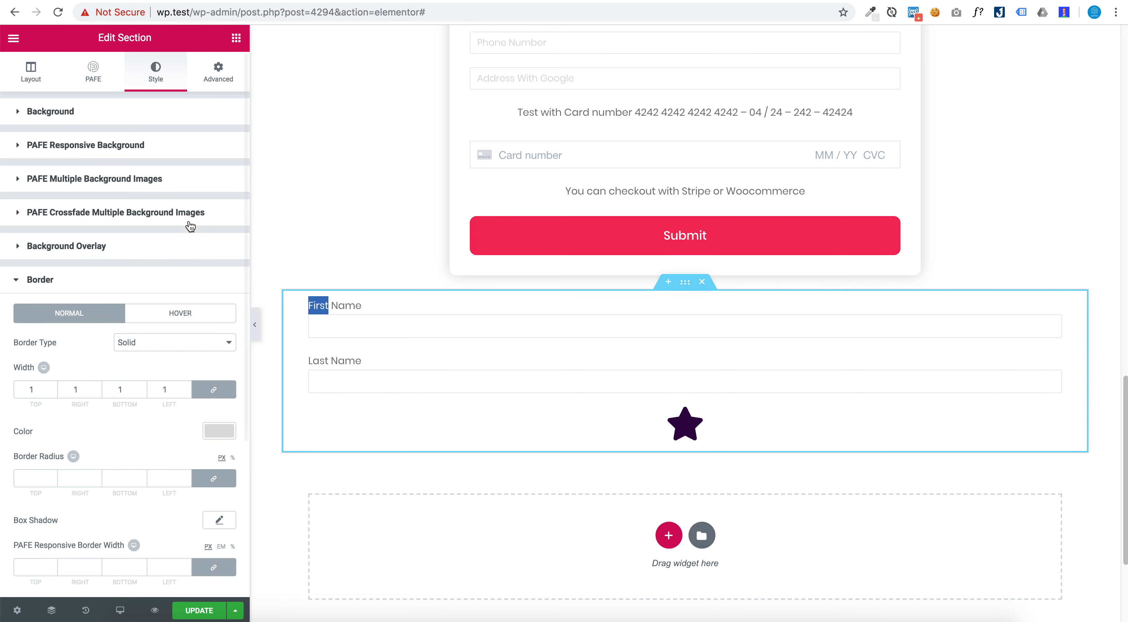
left_click(44, 80)
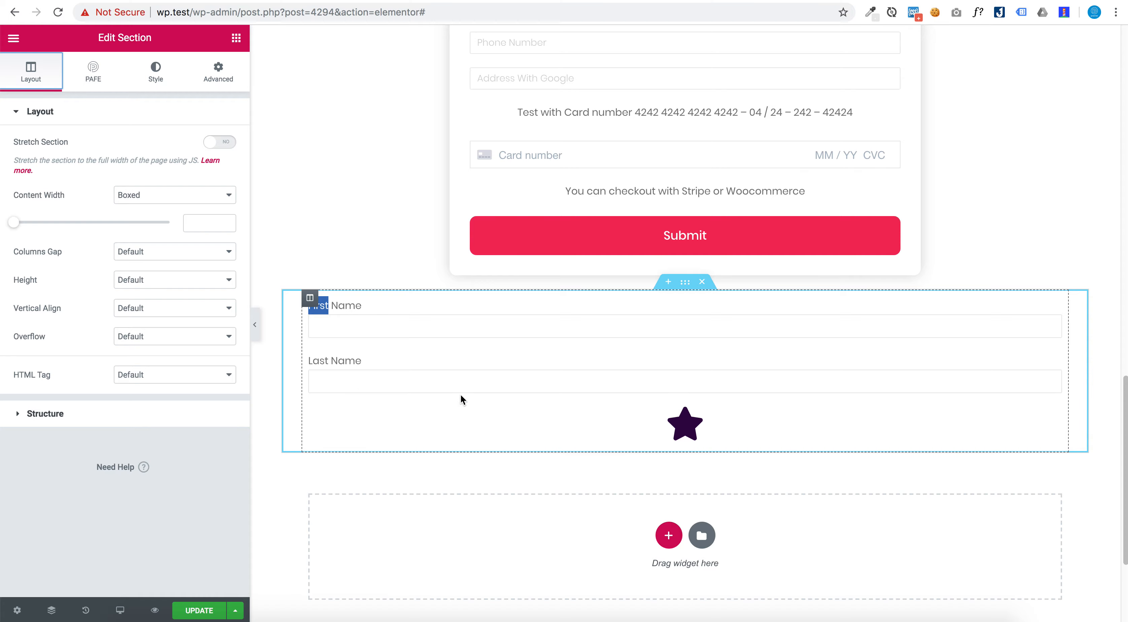
left_click(377, 423)
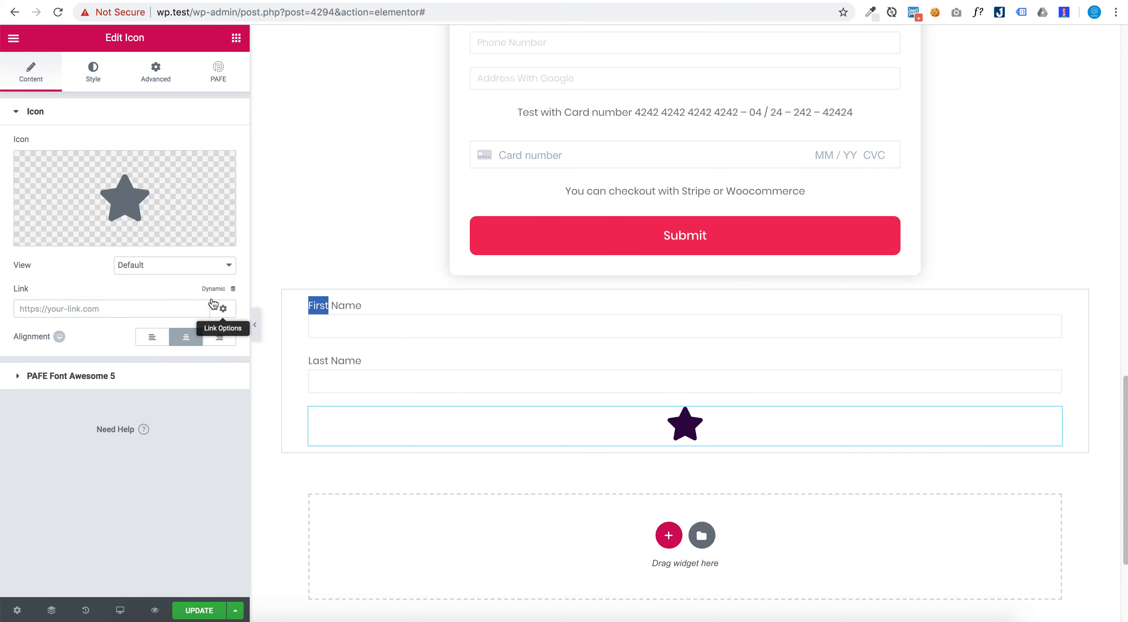
Step: Replace the star with the Window close icon and drag it above the First Name field
left_click(149, 217)
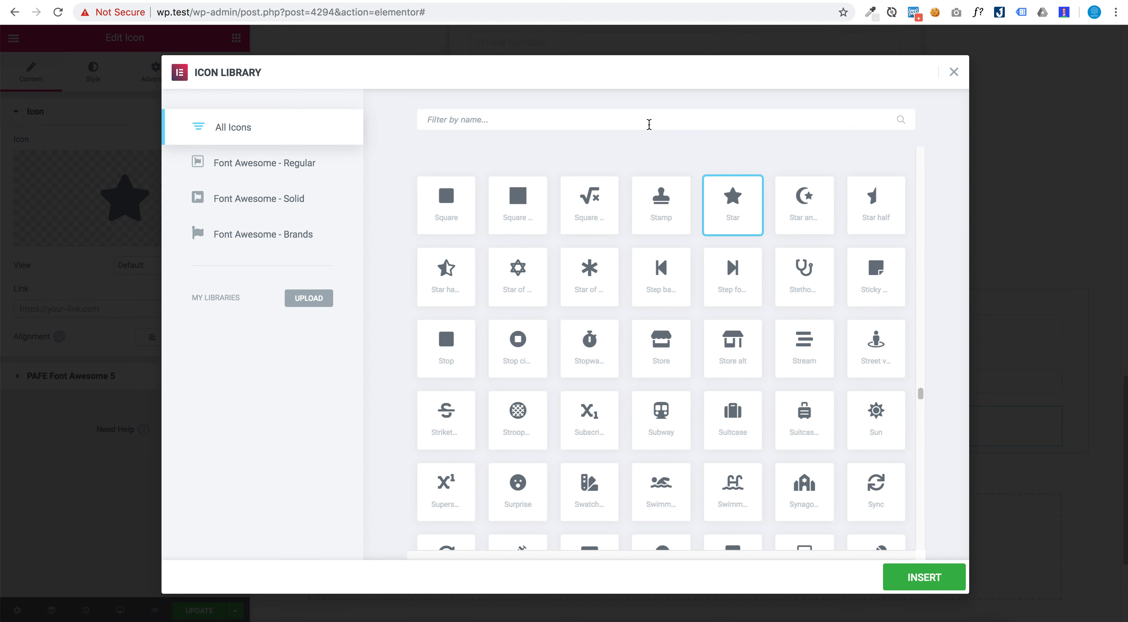
type("cl")
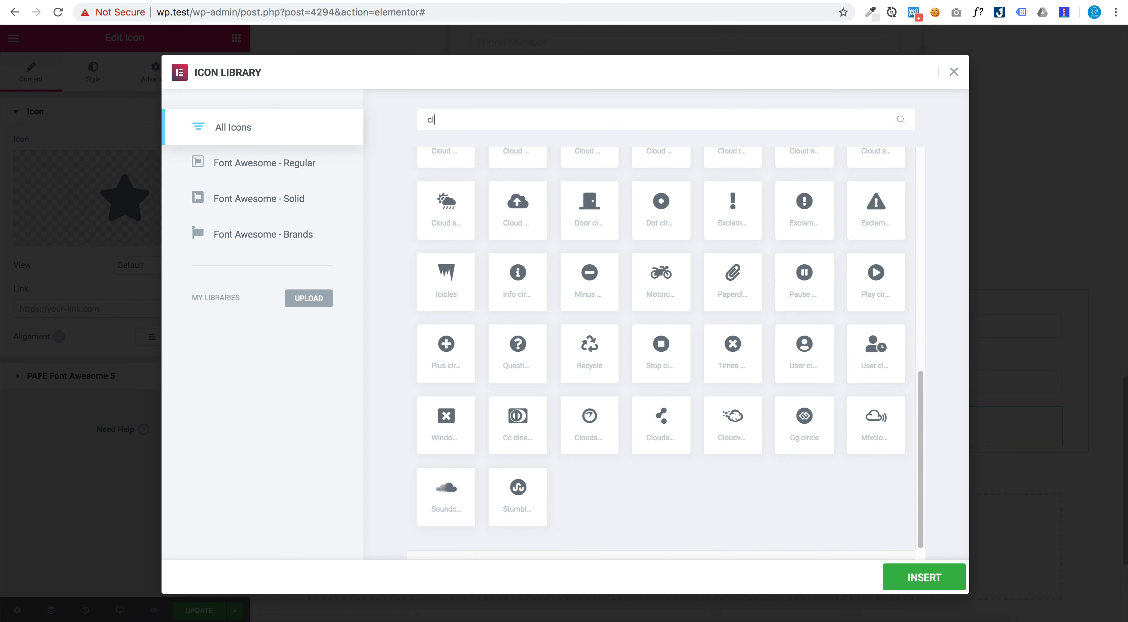
type("ose")
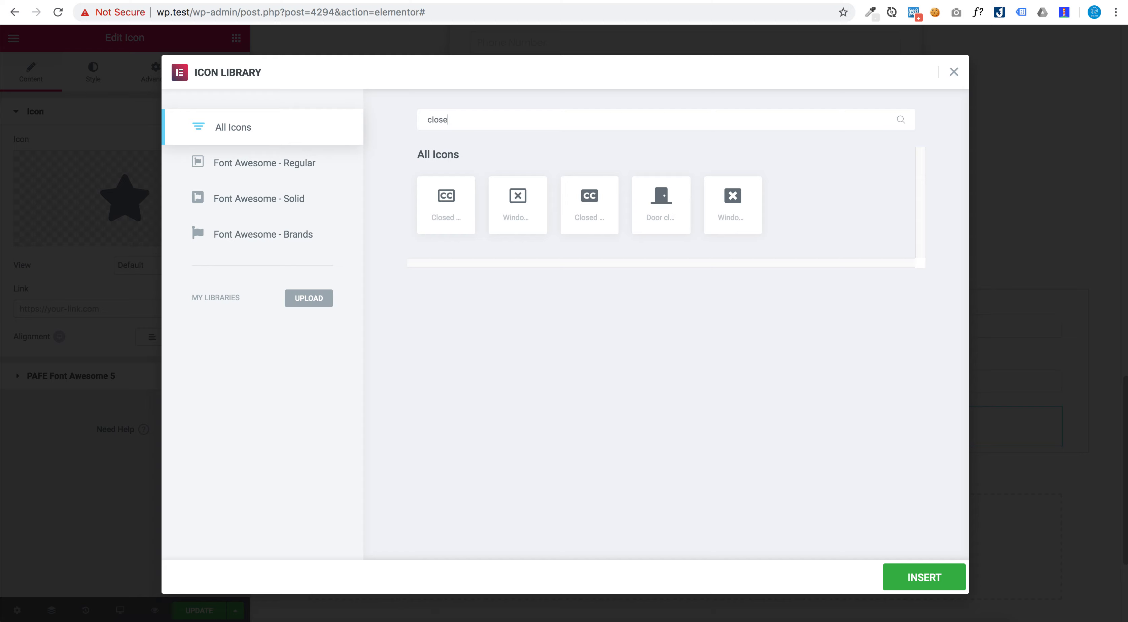
left_click(731, 194)
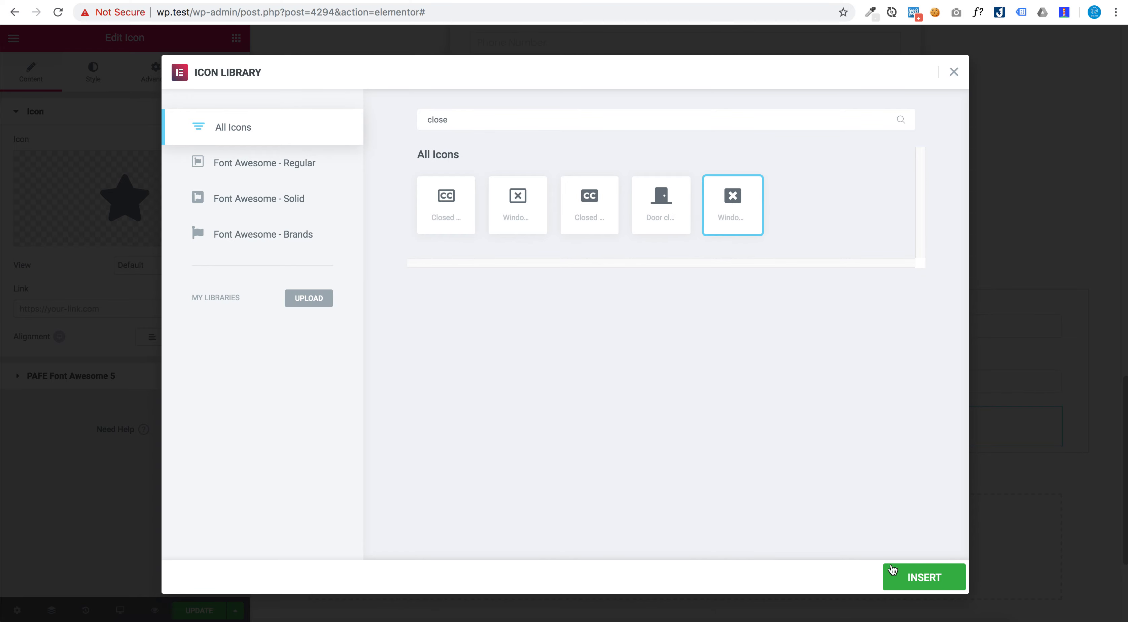
left_click(897, 584)
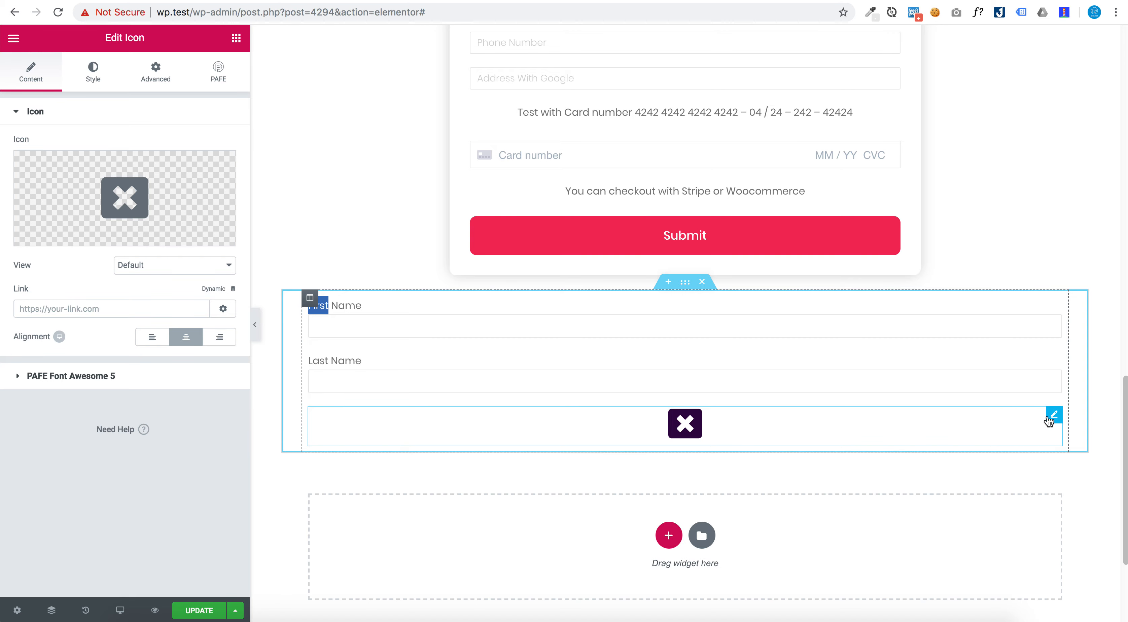
mouse_move(1048, 421)
left_mouse_down()
mouse_move(1032, 309)
mouse_move(998, 341)
left_mouse_up()
Step: Right-align the close icon and enable its PAFE Form Builder Repeater Trigger
left_click(220, 337)
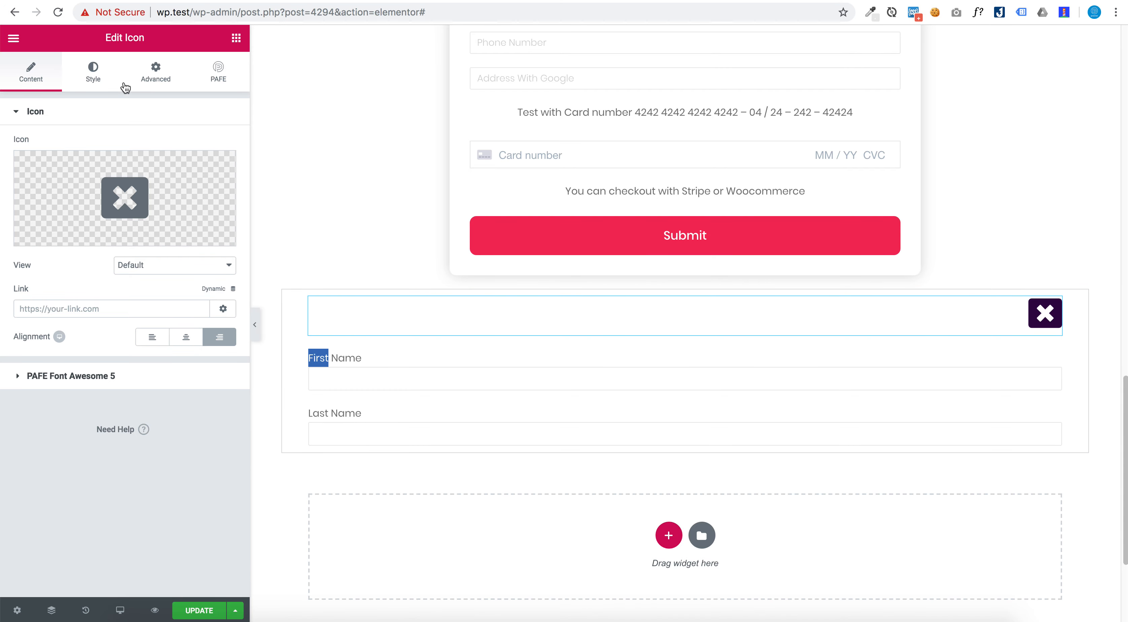
left_click(219, 74)
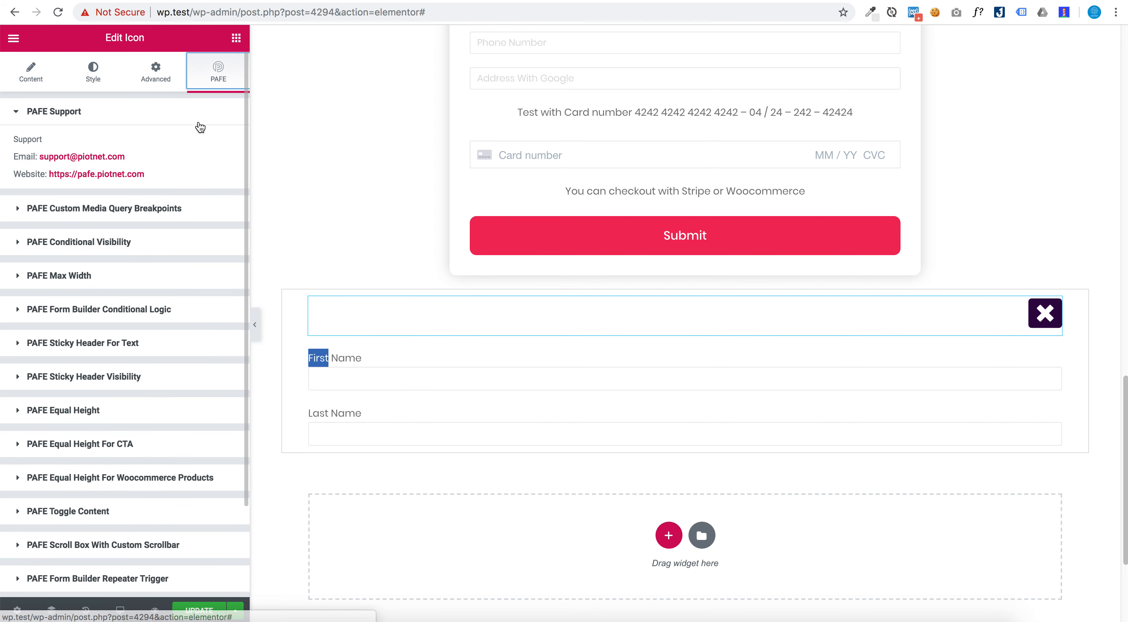
scroll(140, 291, "down", 3)
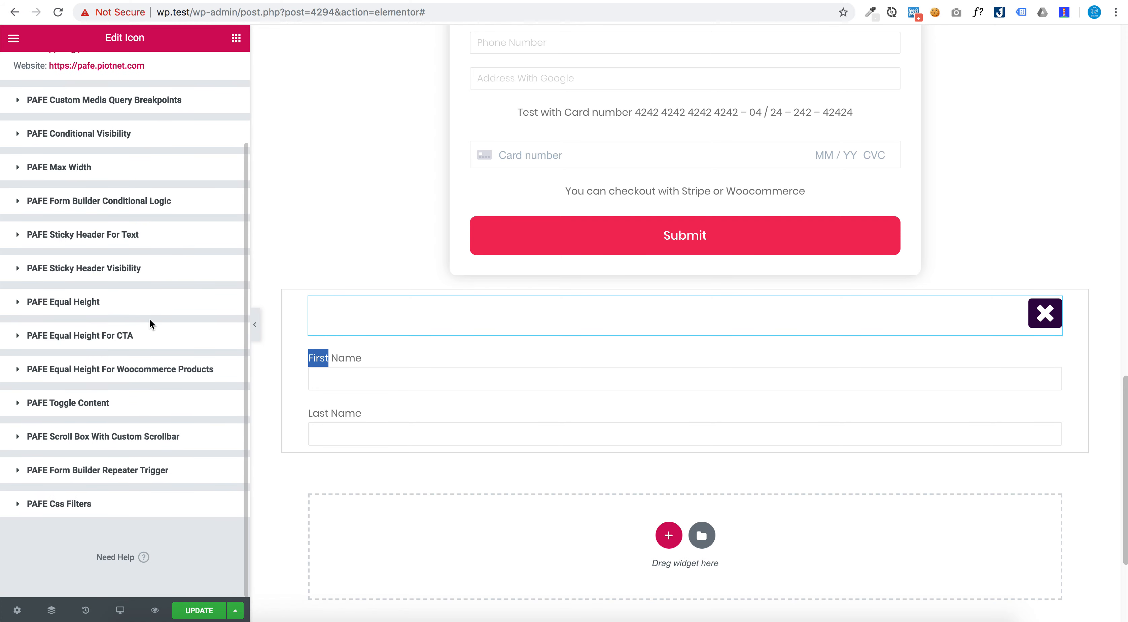
left_click(103, 470)
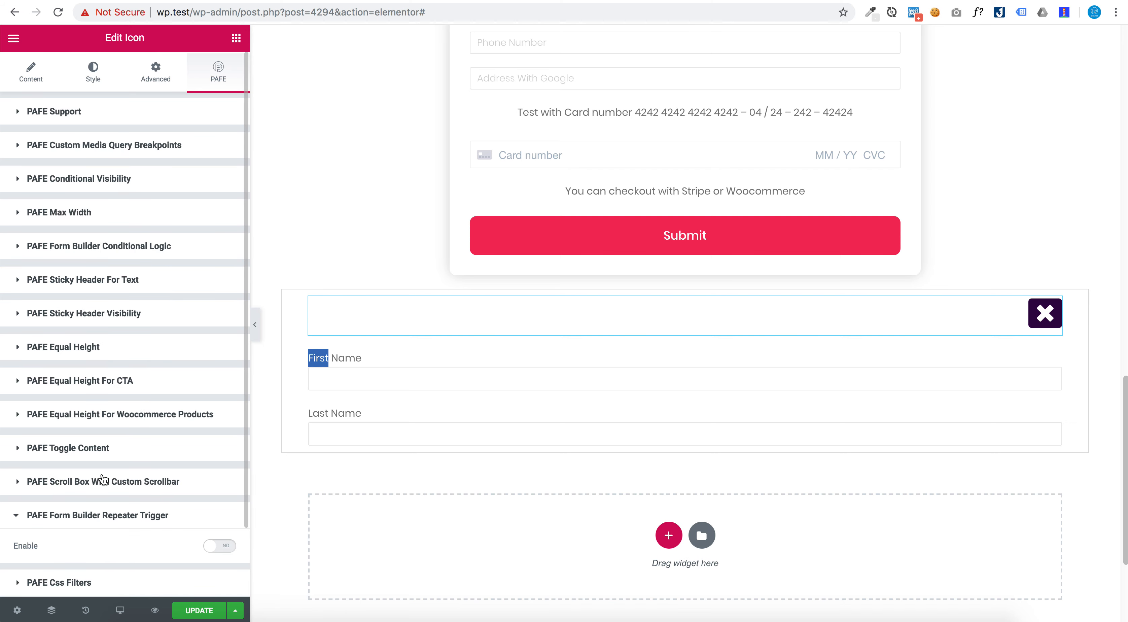
scroll(102, 464, "down", 2)
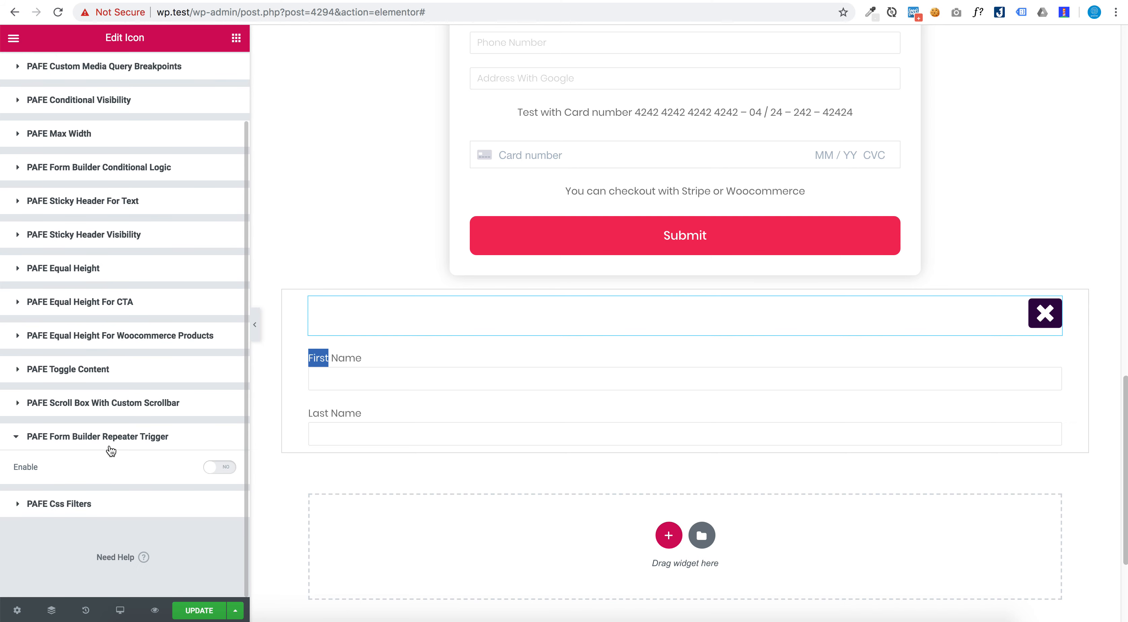
left_click(230, 472)
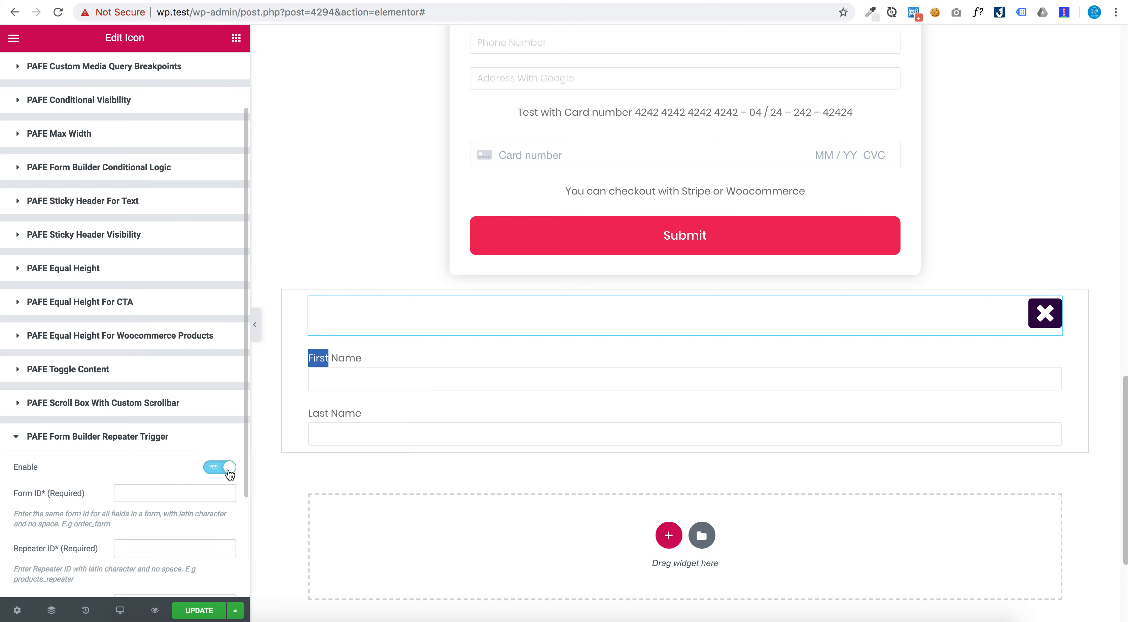
scroll(122, 433, "down", 3)
Step: Set the trigger's Form ID to order, Repeater ID to repeater_test, and action to Remove
left_click(135, 354)
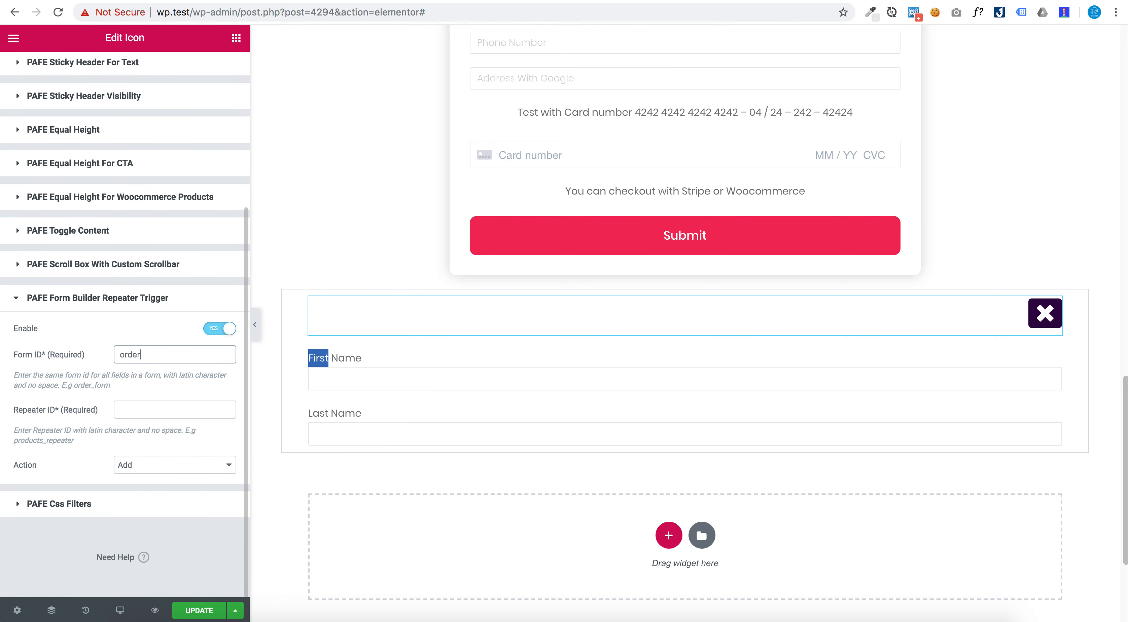
key("Tab")
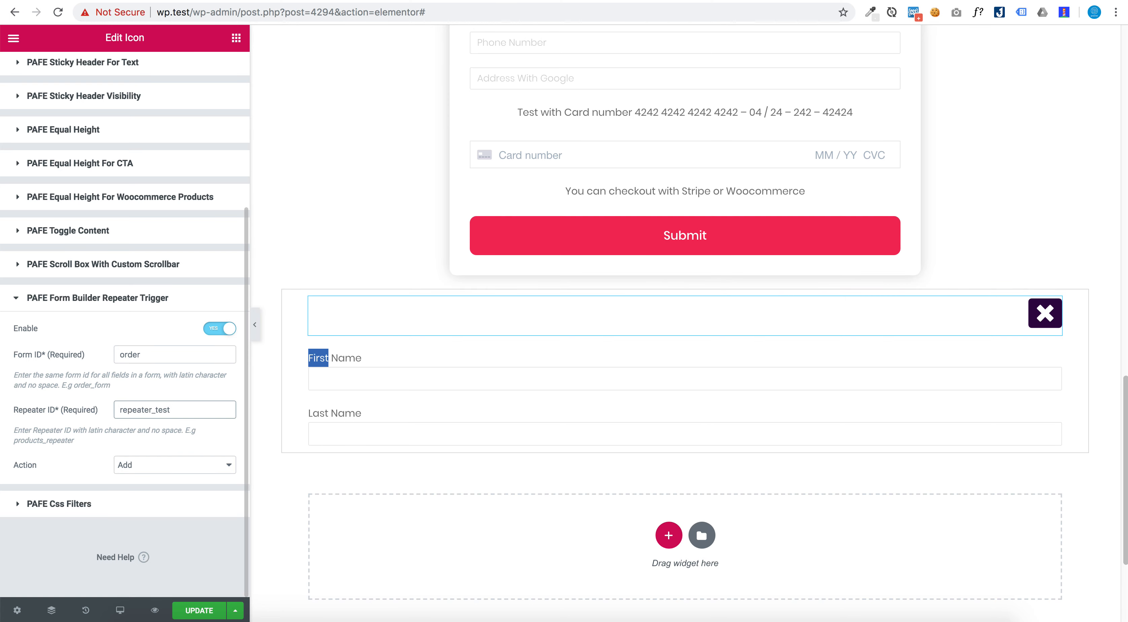
left_click(161, 473)
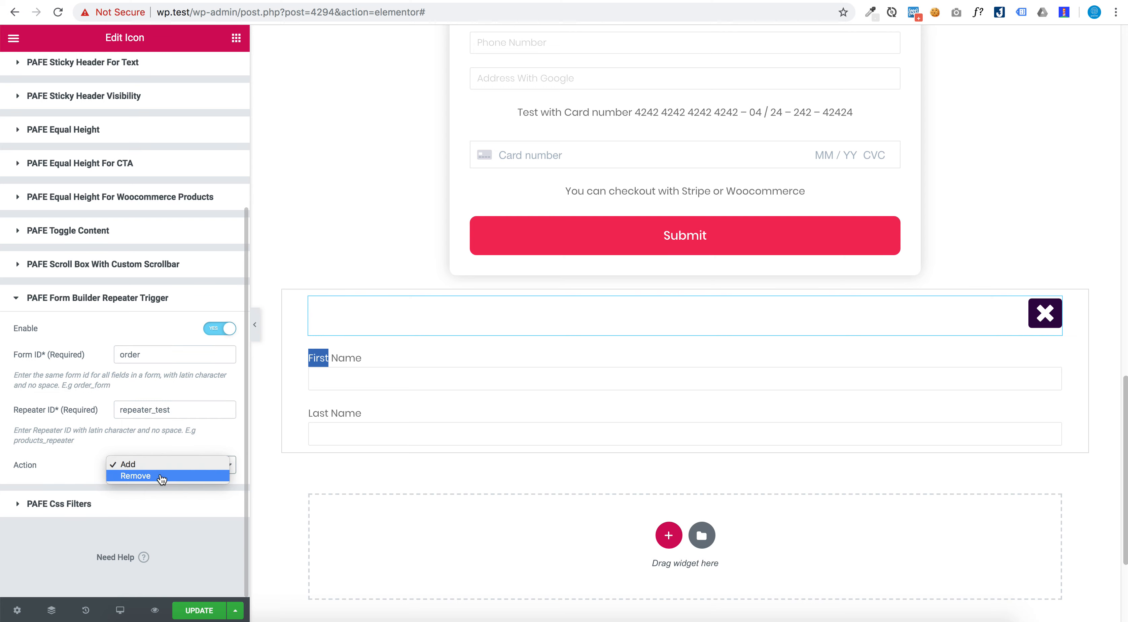
left_click(161, 478)
scroll(310, 370, "down", 5)
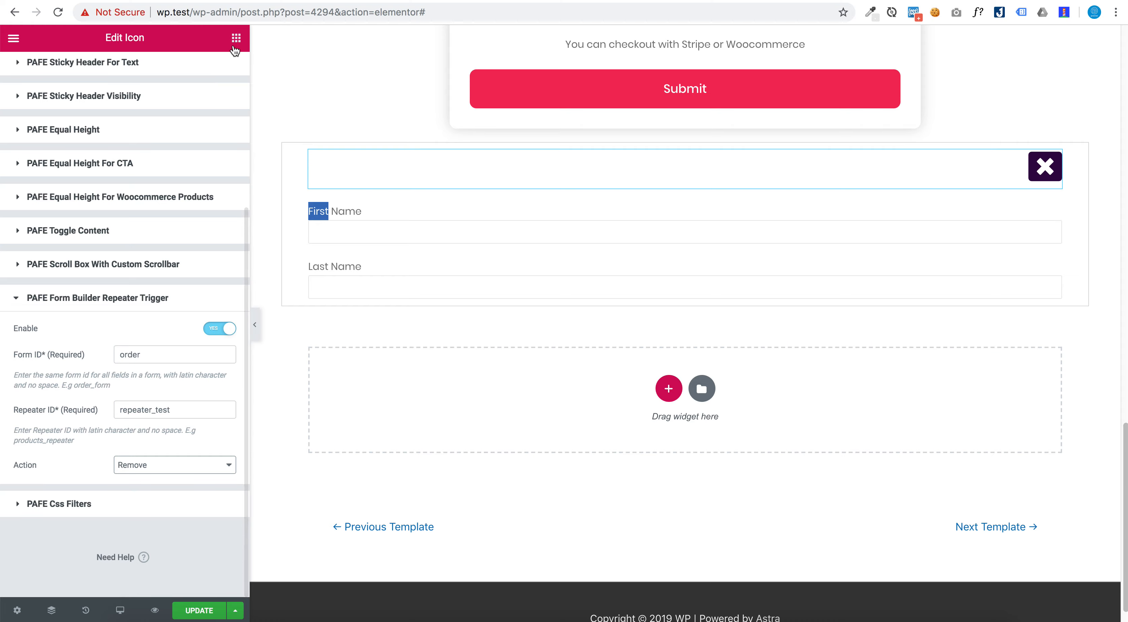
left_click(236, 38)
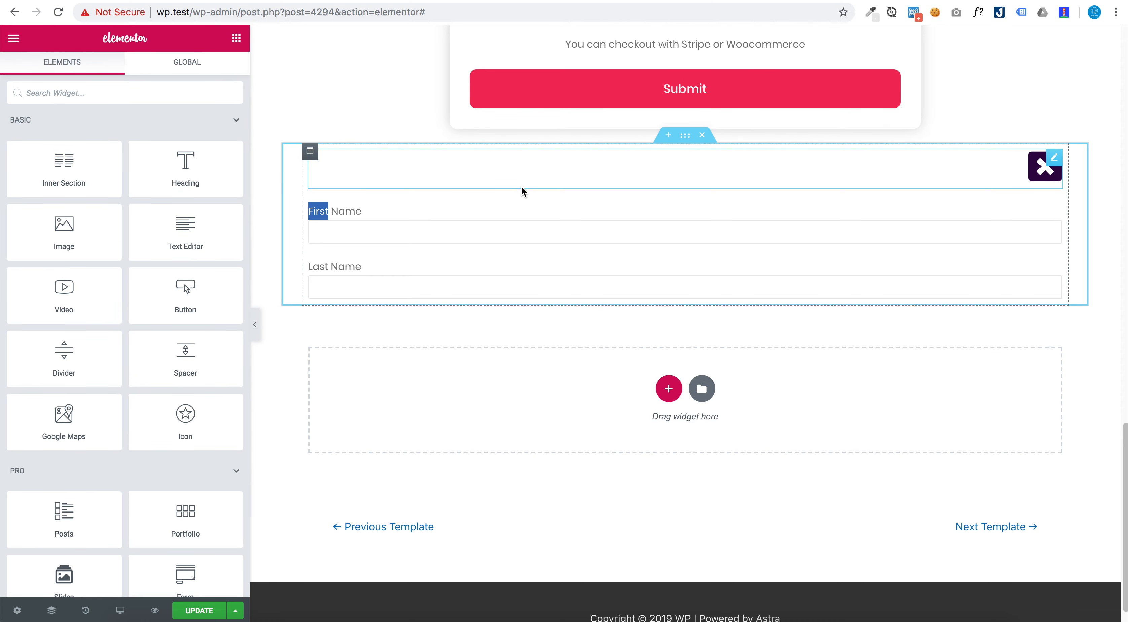
Step: Drop a Button widget below the name repeater section
scroll(535, 184, "up", 10)
scroll(689, 178, "down", 6)
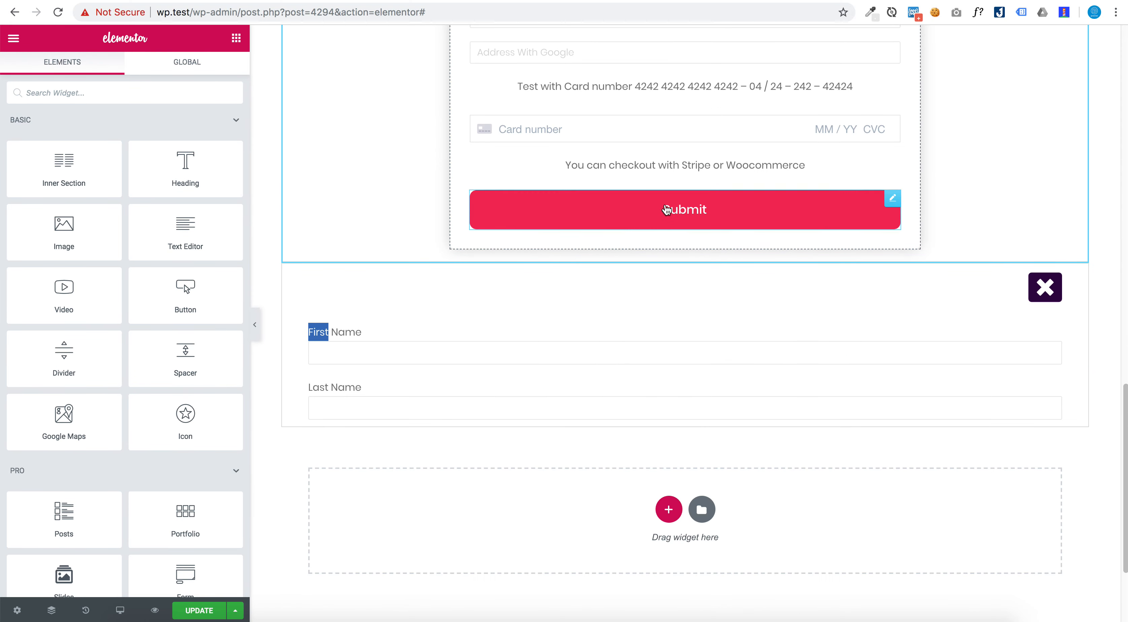
left_click_drag(188, 290, 541, 498)
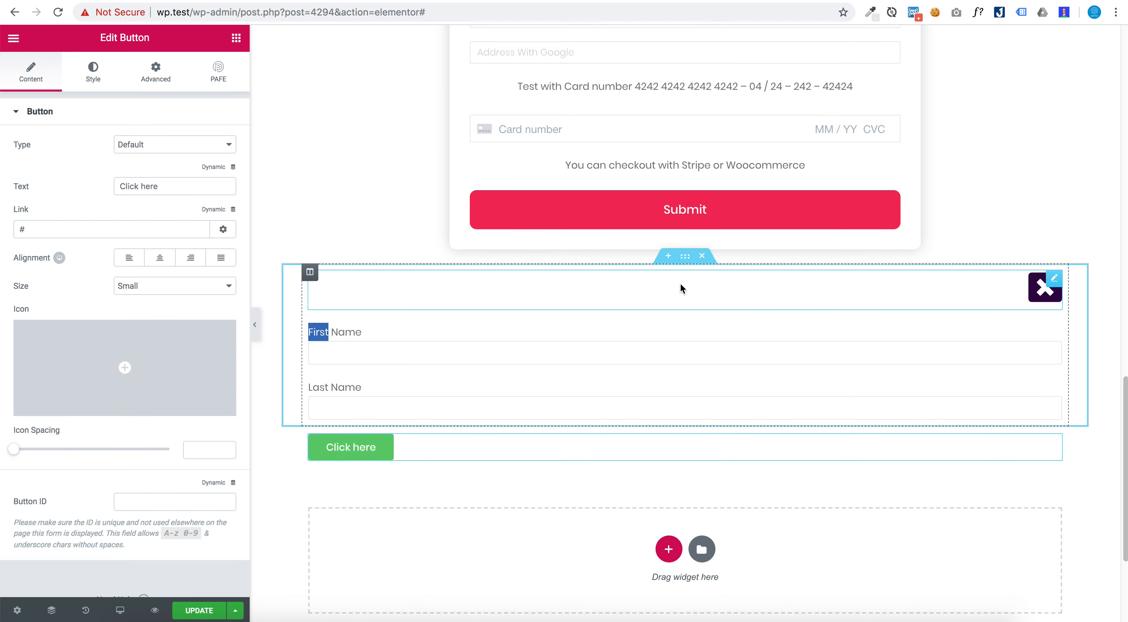
left_click(682, 261)
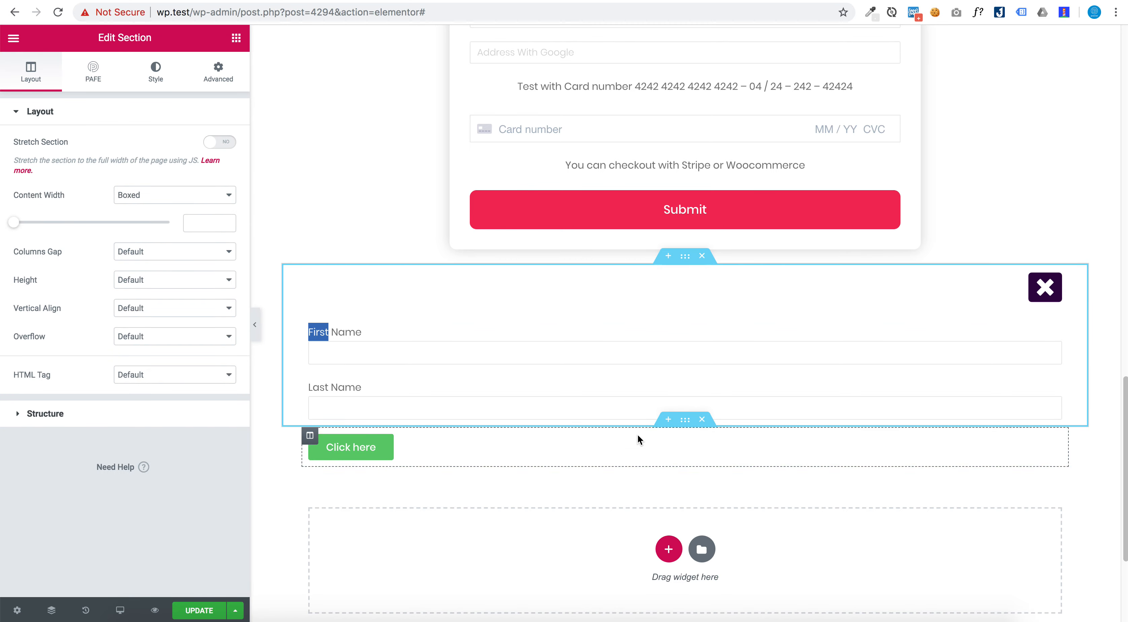
left_click(636, 442)
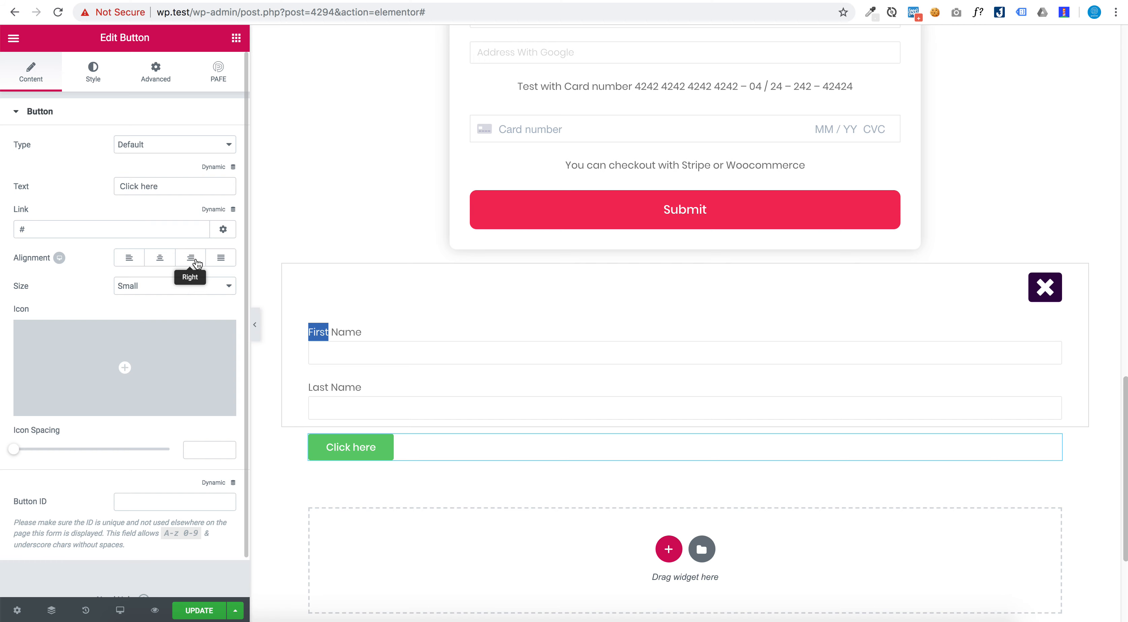
Step: Right-align the button, label it 'Add more' and clear its # link
left_click(191, 258)
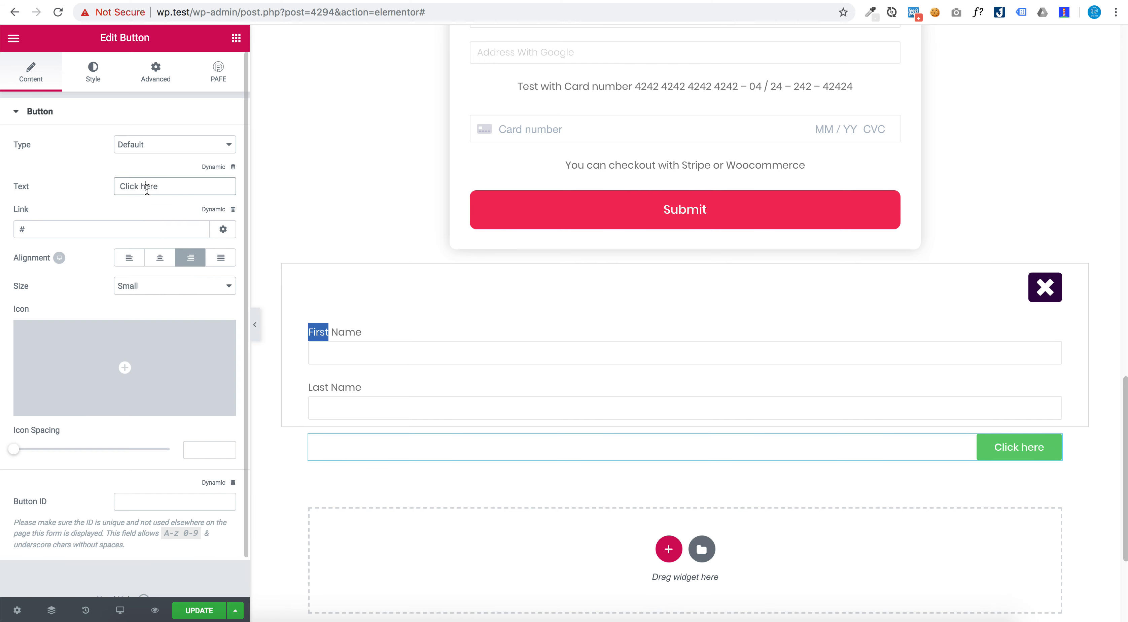
triple_click(147, 186)
type("Add")
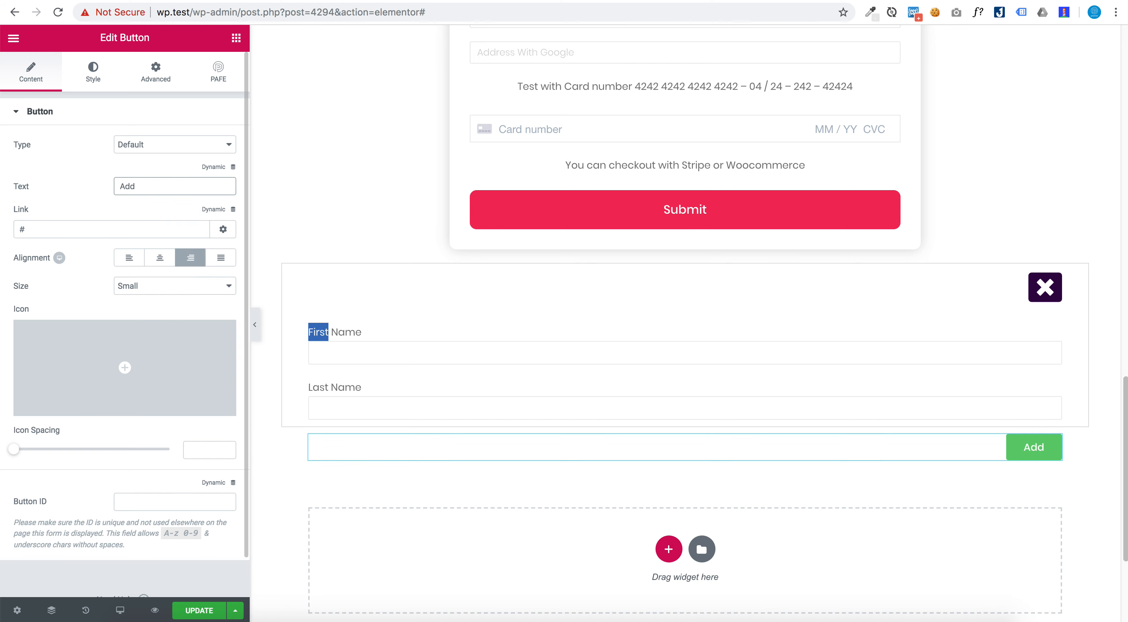
type(" more")
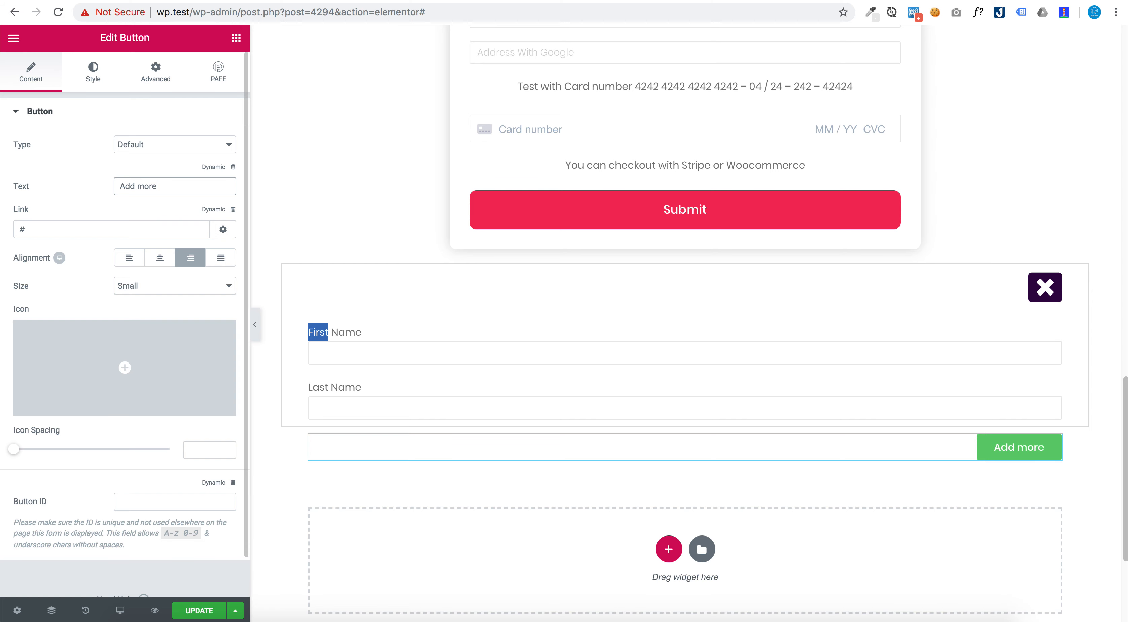
left_click(61, 234)
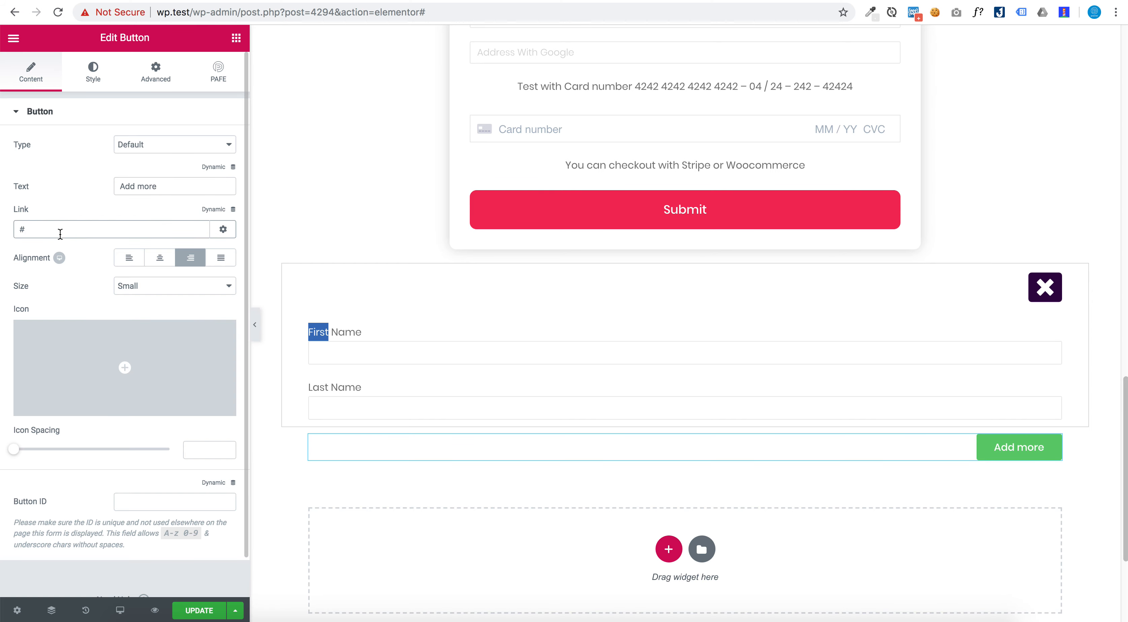
key("BackSpace")
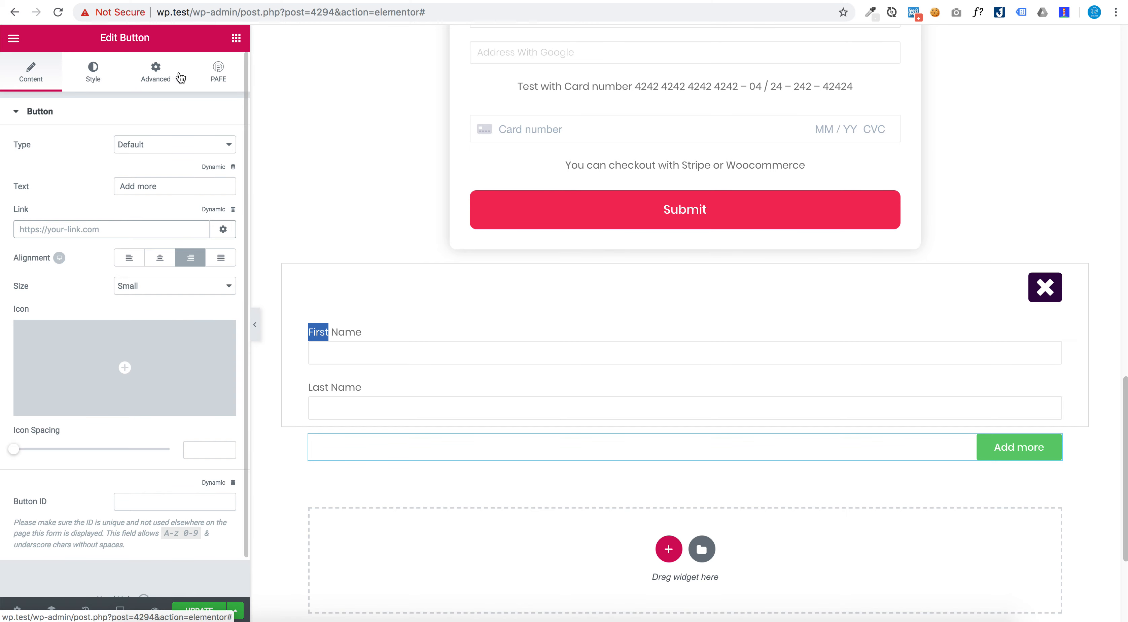
Step: Make the button an Add repeater trigger for form order and repeater_test, then save the page
left_click(214, 80)
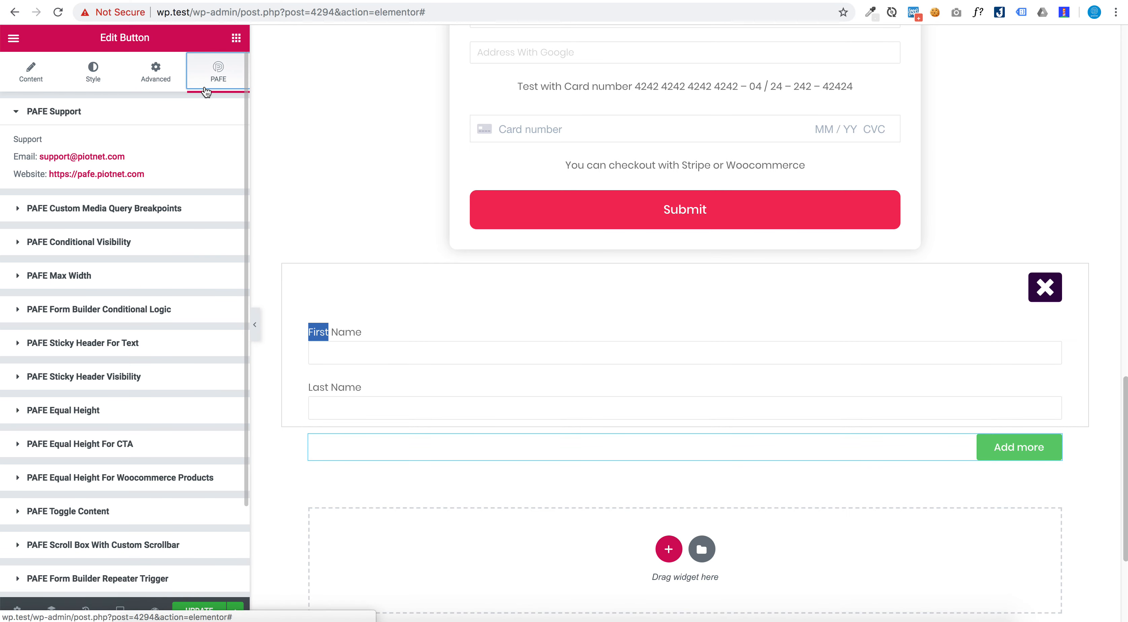
scroll(173, 175, "down", 3)
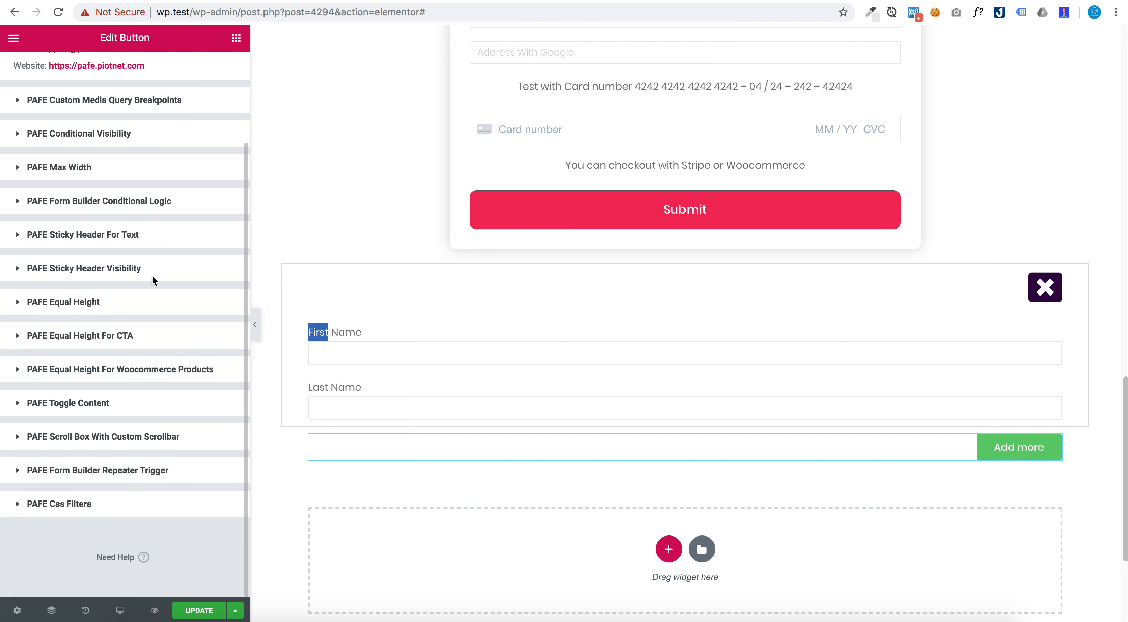
left_click(127, 469)
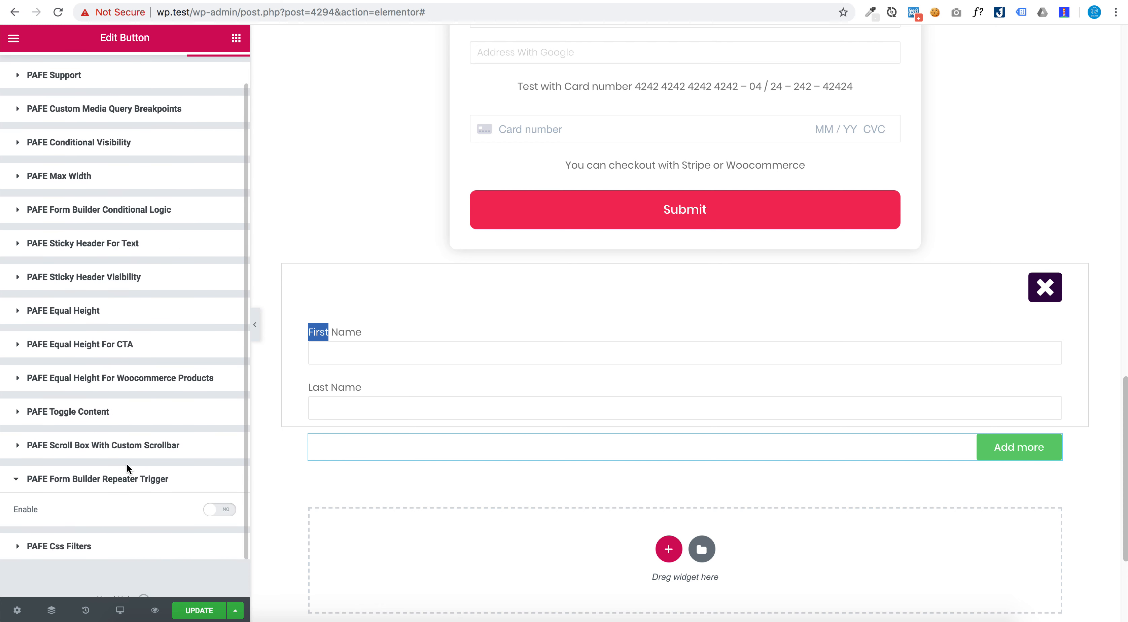
left_click(219, 468)
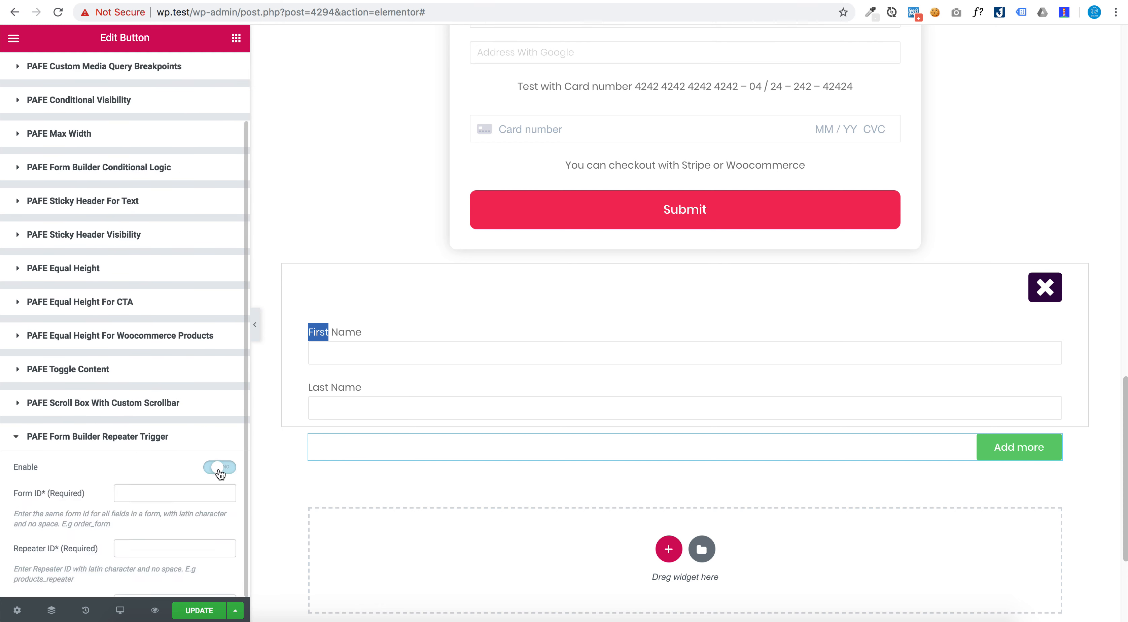
scroll(147, 455, "down", 3)
left_click(158, 362)
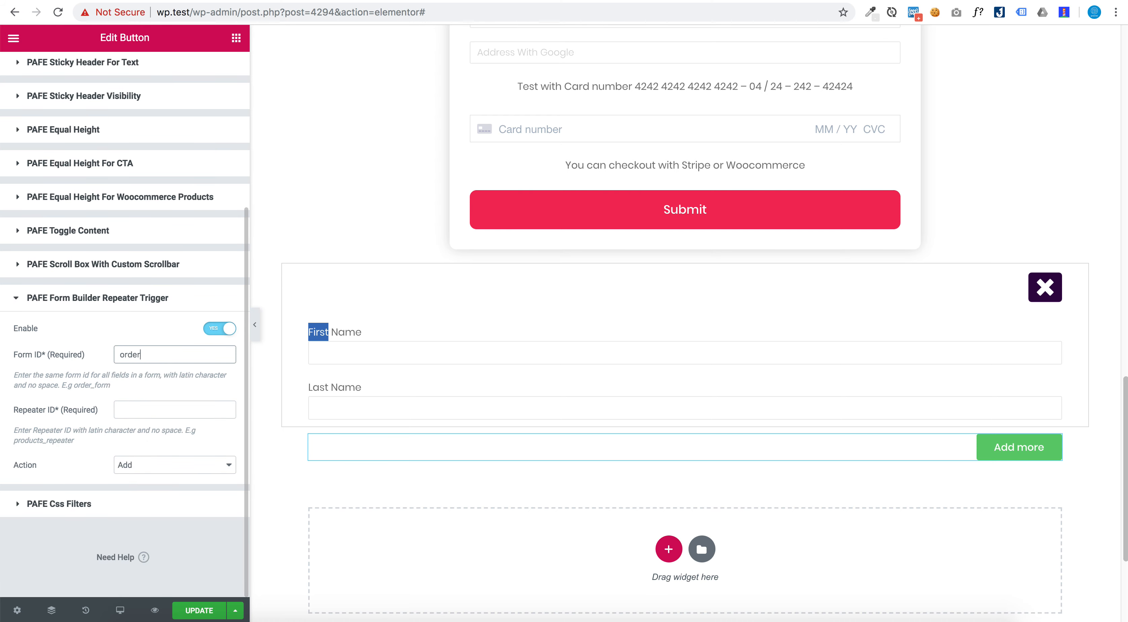
key("Tab")
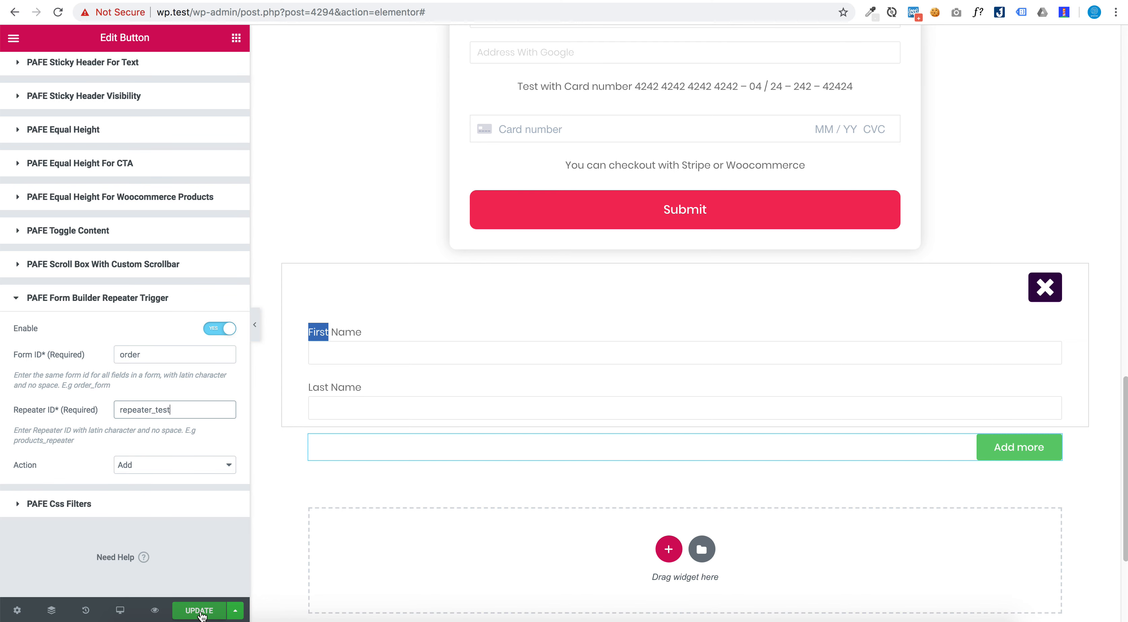
left_click(200, 611)
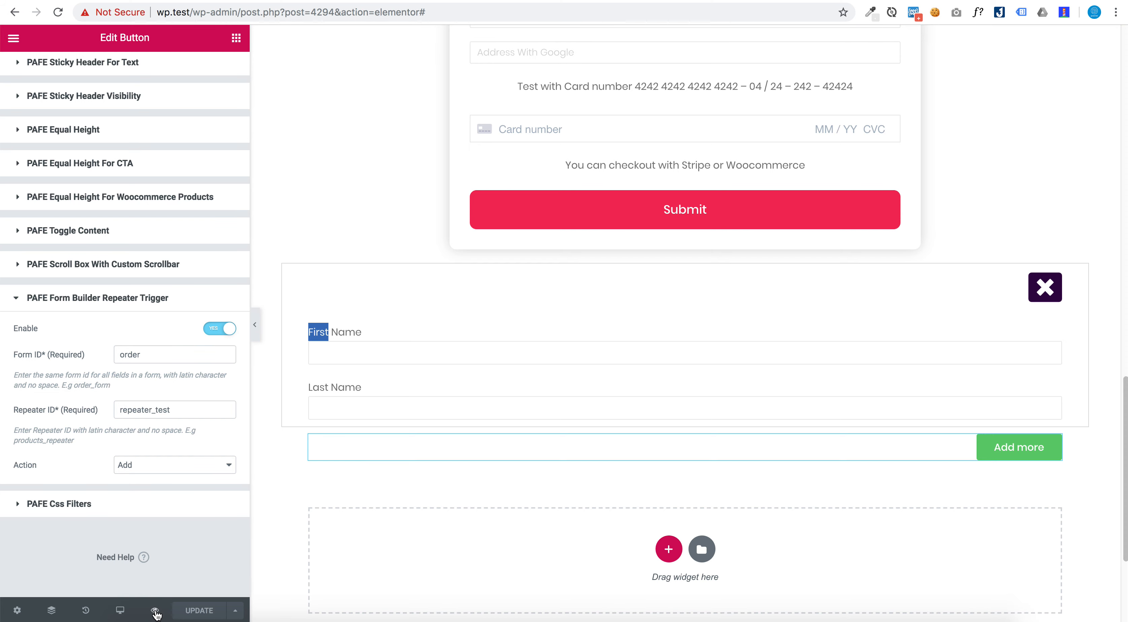
Step: Preview the template and enter 'rwerwer' as First Name and 'asdasd' as Last Name
mouse_move(154, 612)
left_click(174, 580)
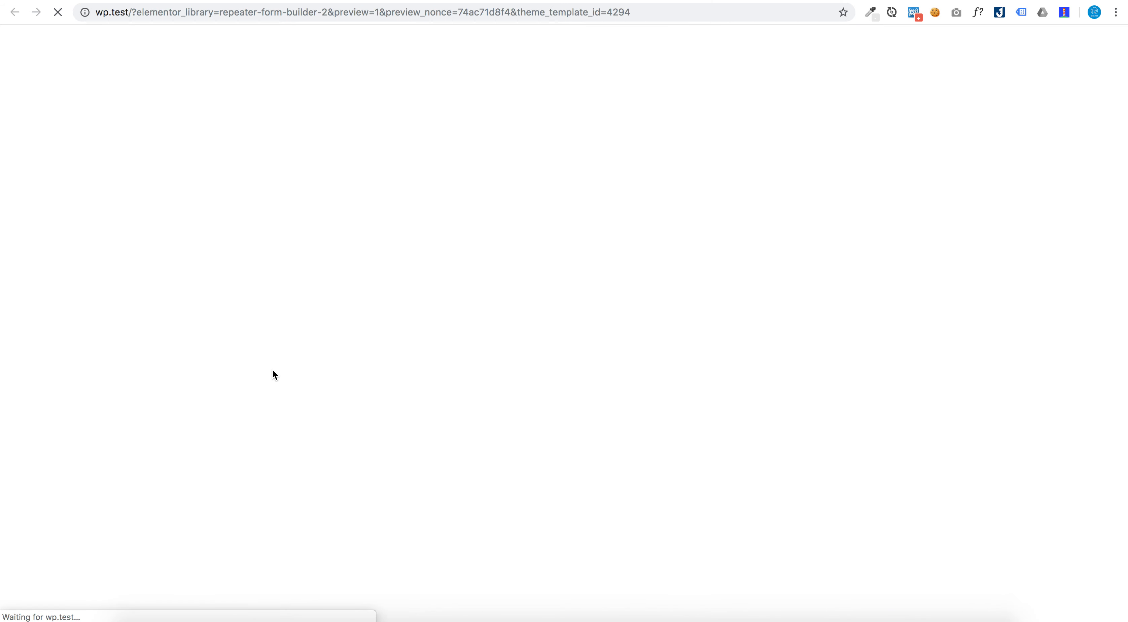
scroll(268, 380, "down", 15)
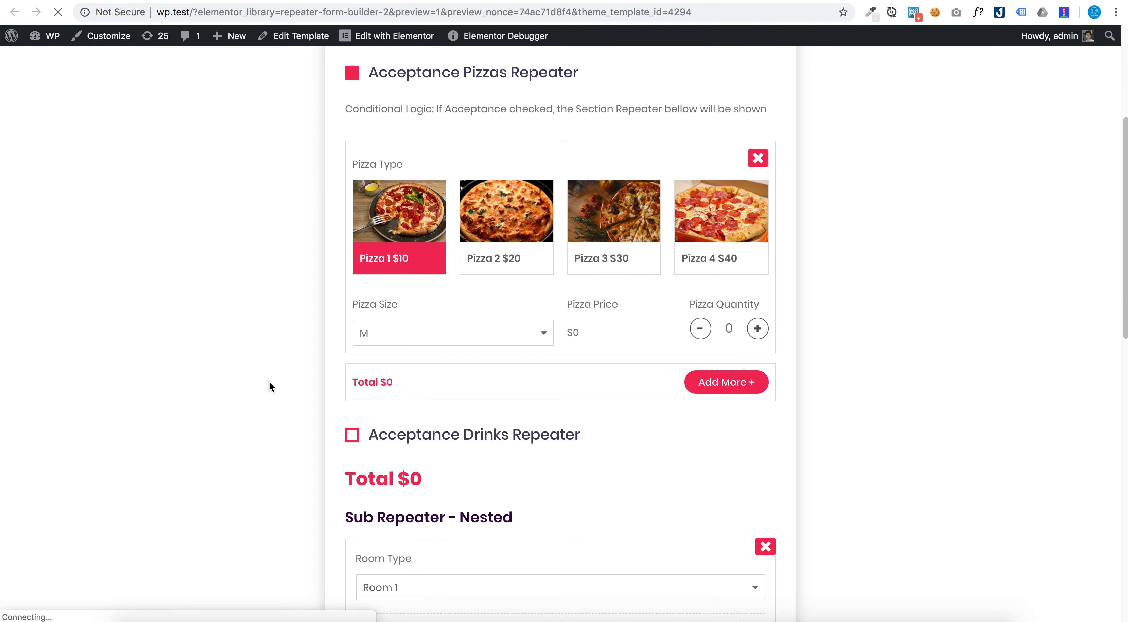
scroll(269, 383, "down", 4)
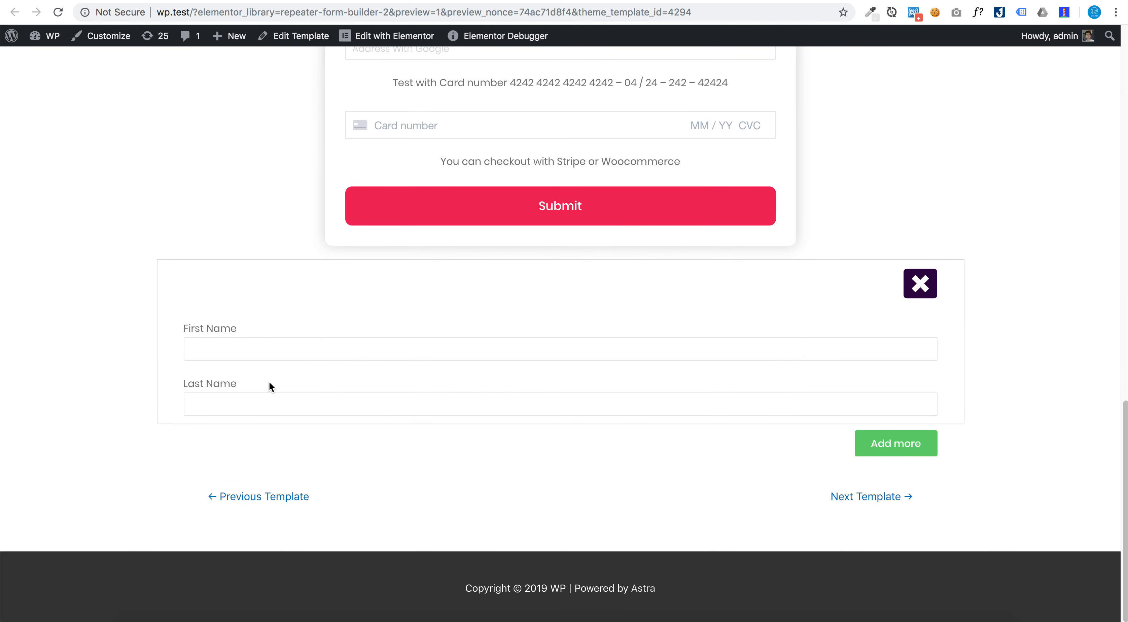
left_click(690, 349)
type("rwerwer")
left_click(644, 403)
type("as")
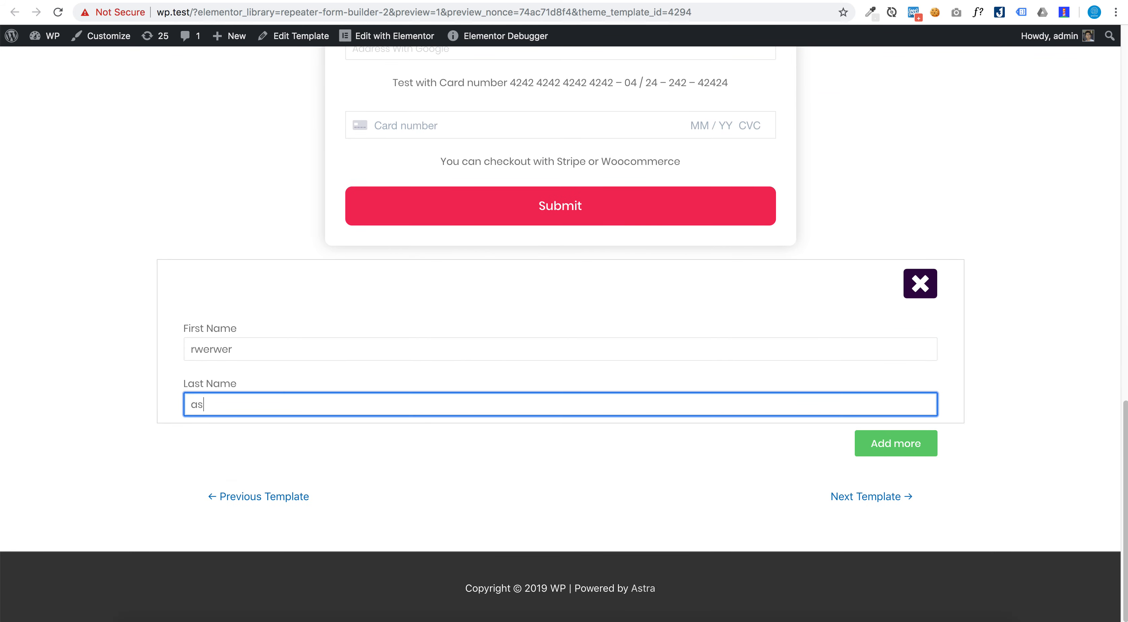
type("dasd")
Step: Test the repeater by adding two name sets, removing both, then adding a blank one
left_click(662, 448)
scroll(901, 449, "down", 1)
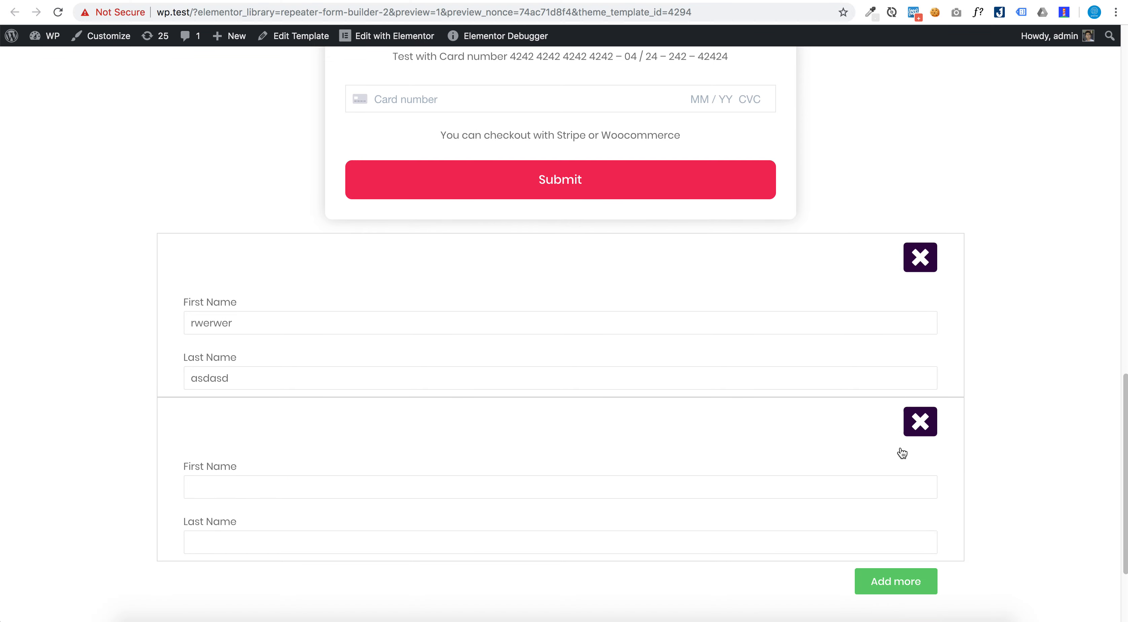
left_click(897, 582)
scroll(880, 525, "down", 4)
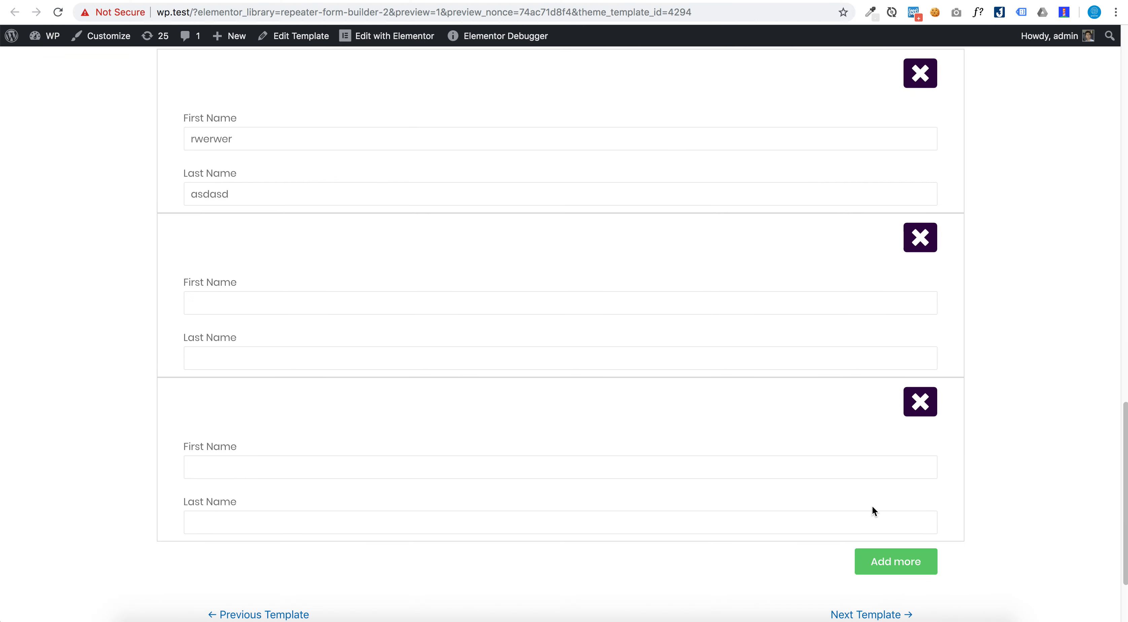
left_click(921, 403)
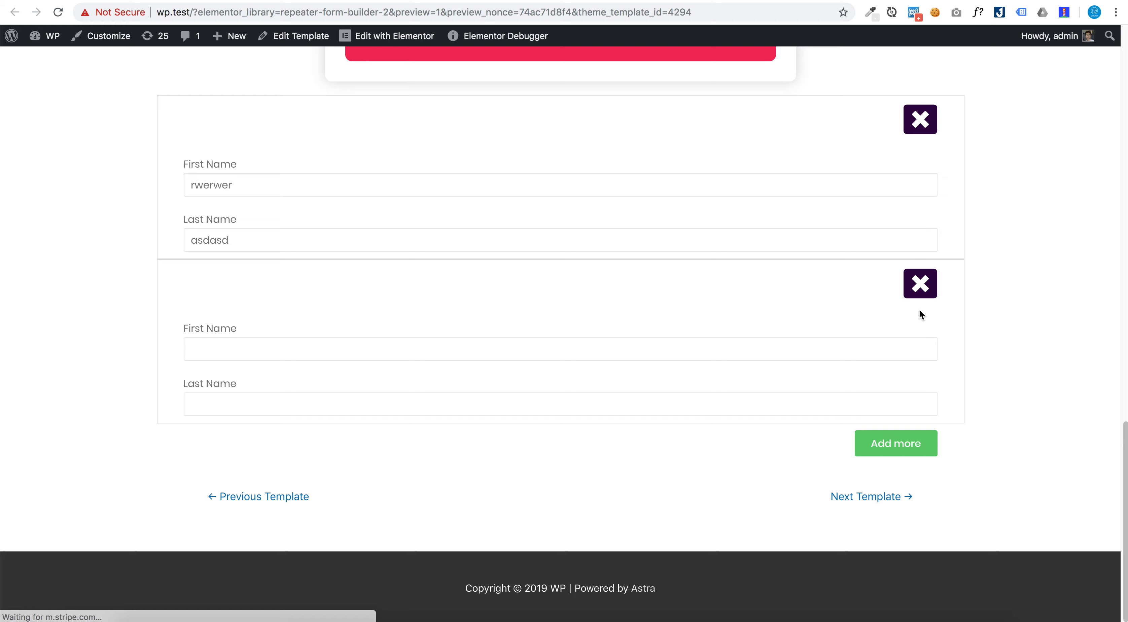
left_click(919, 283)
left_click(880, 452)
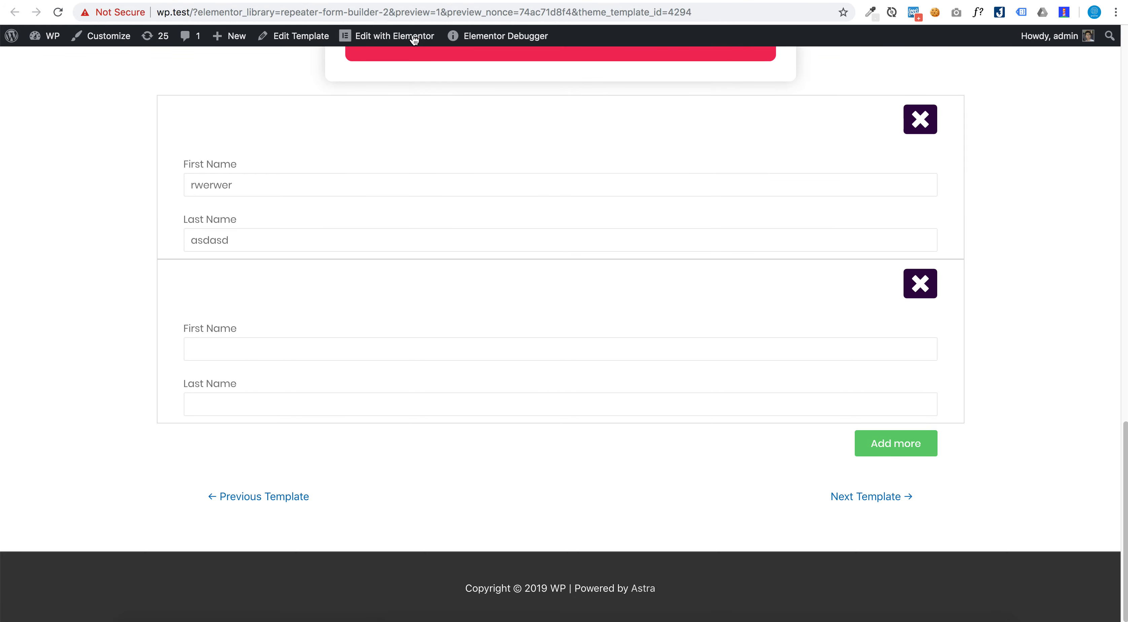
Step: Scroll through the preview and return to the Elementor editor tab
scroll(359, 95, "up", 1)
scroll(366, 126, "up", 12)
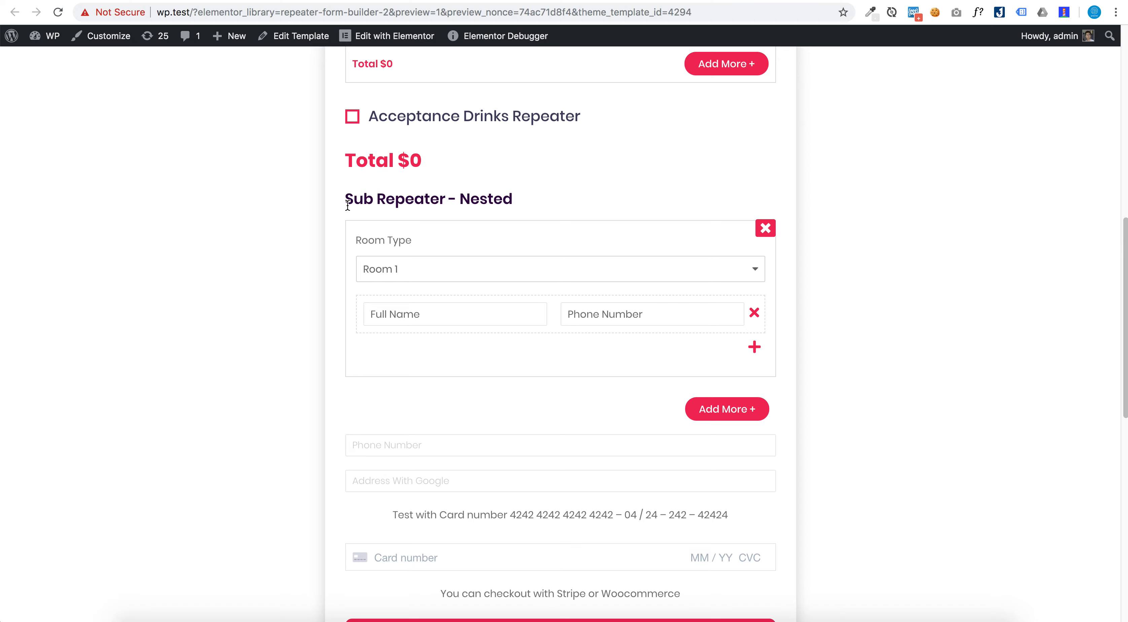
scroll(453, 203, "down", 8)
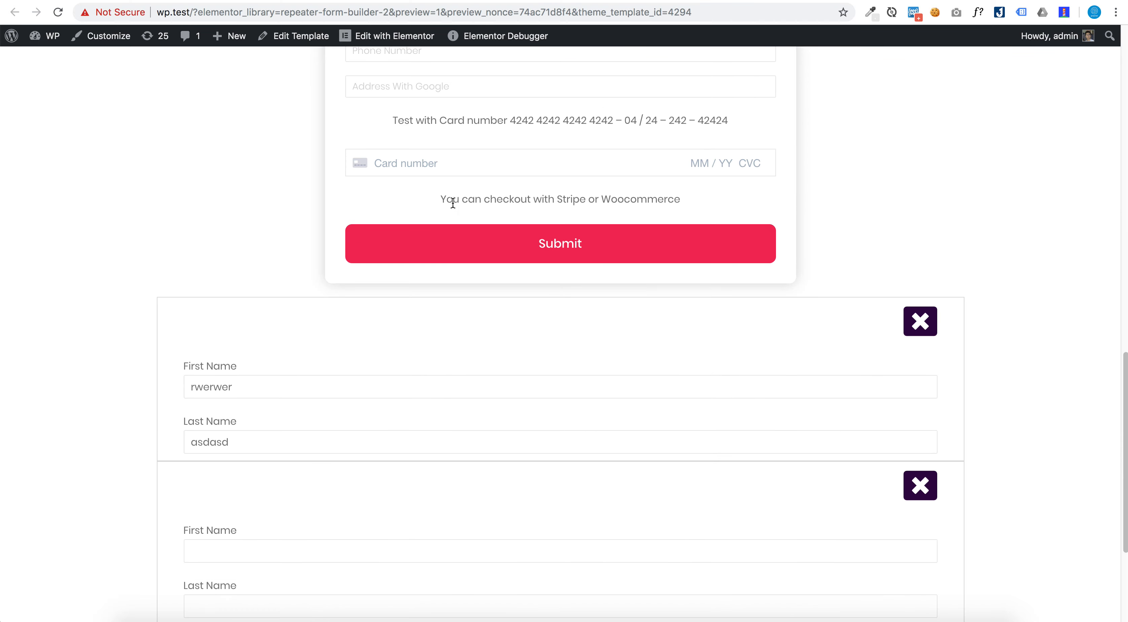
left_click(279, 2)
Step: Drop an Inner Section below Last Name in the repeater and delete one column, leaving one
scroll(347, 156, "down", 1)
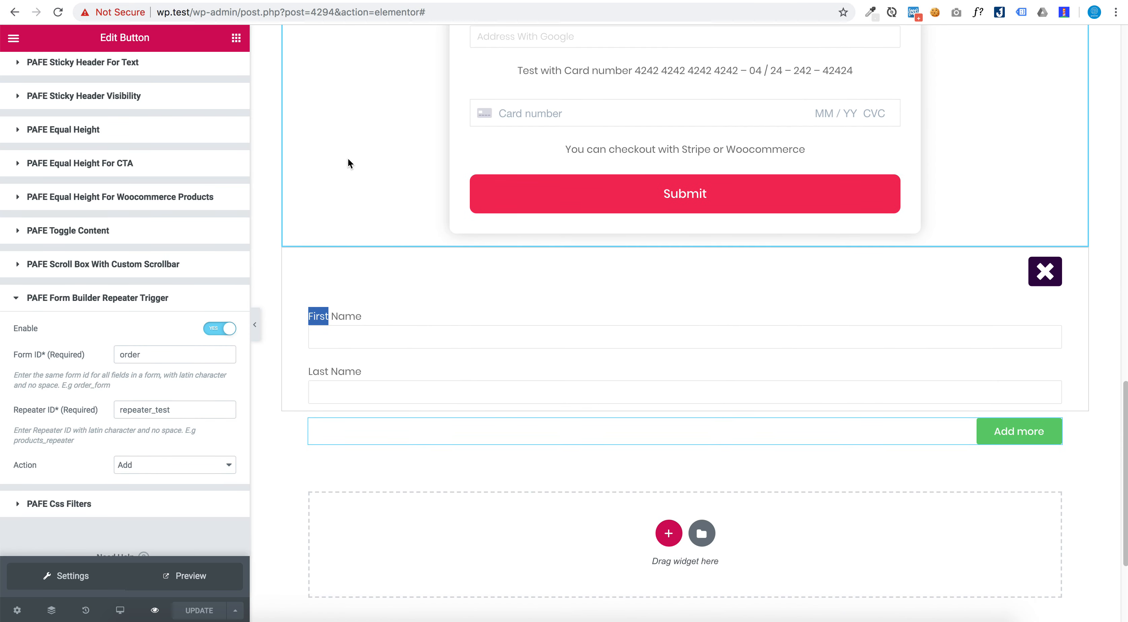
left_click(236, 39)
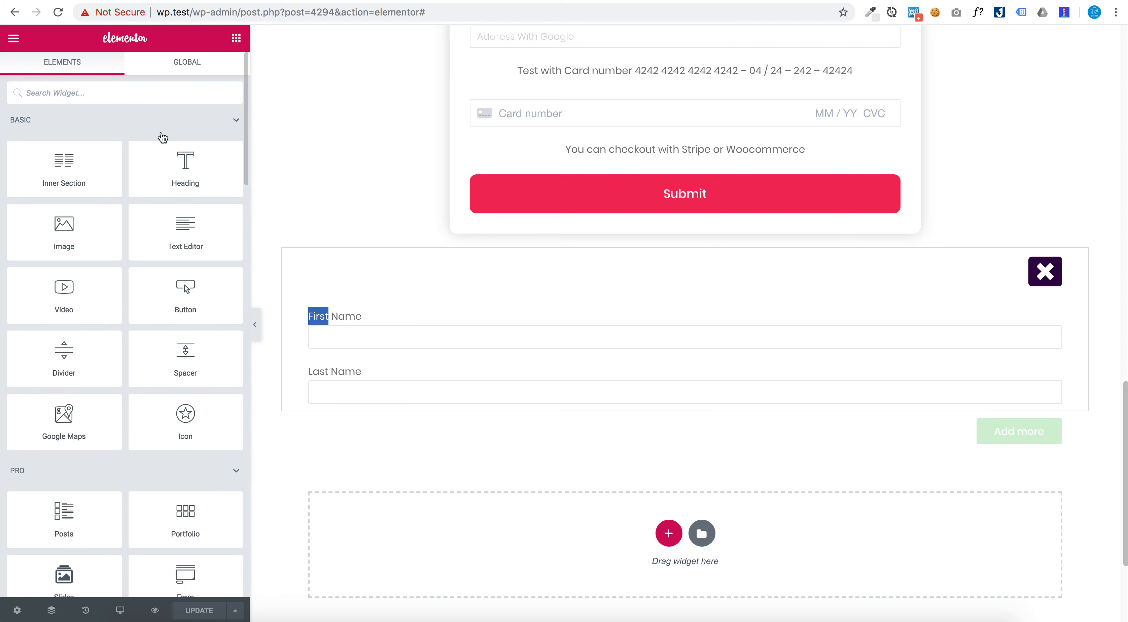
left_click_drag(74, 175, 346, 402)
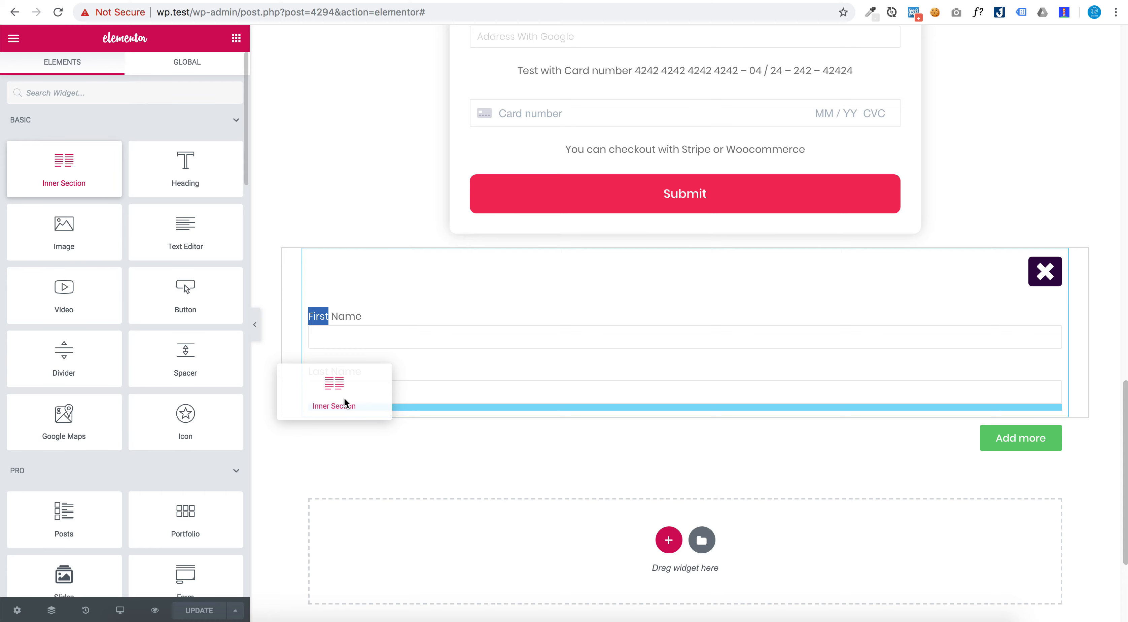
left_click_drag(346, 402, 343, 395)
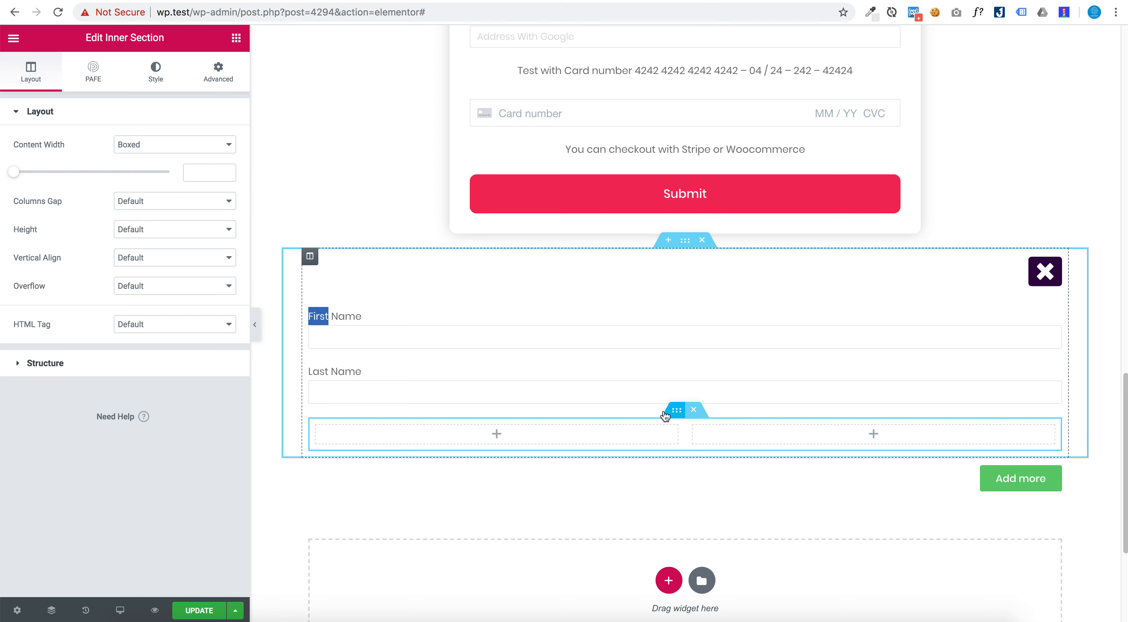
right_click(691, 431)
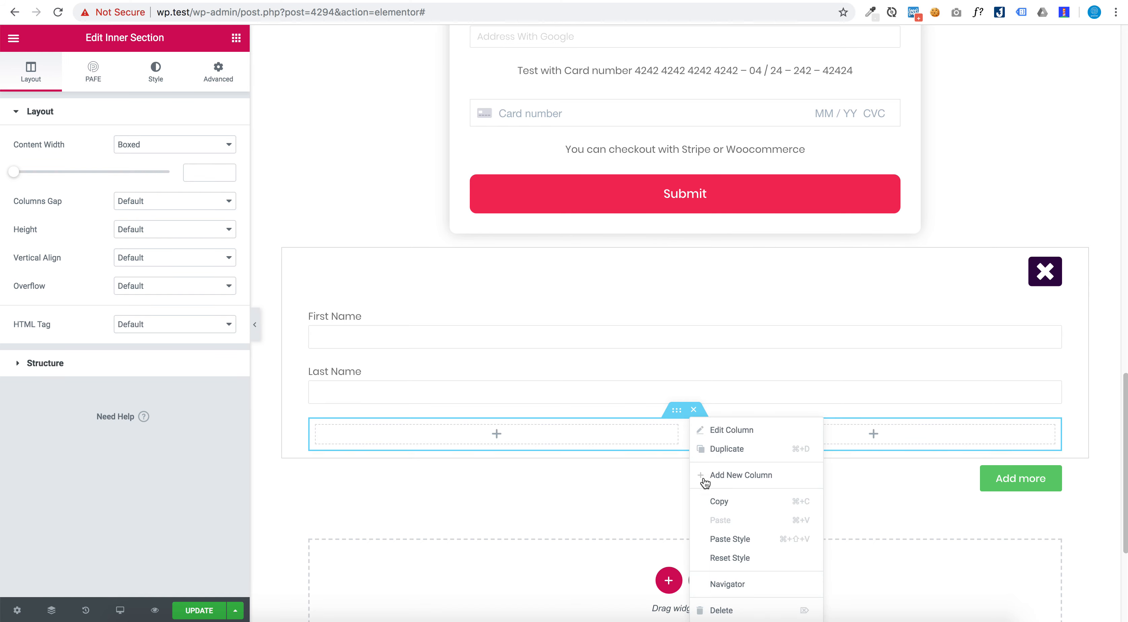
left_click(721, 610)
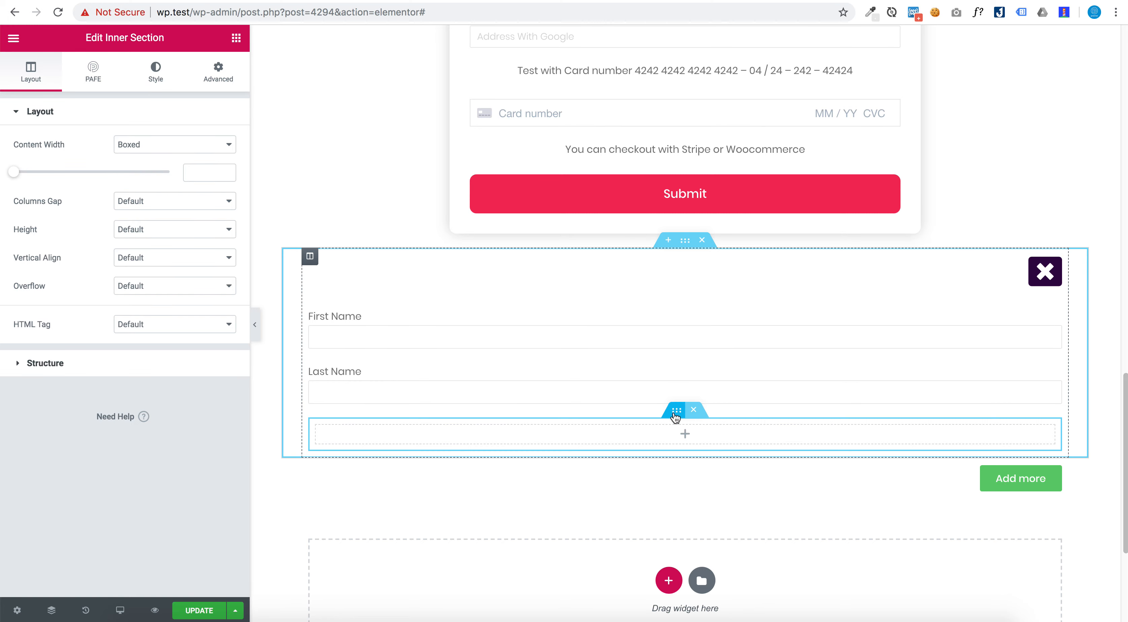
left_click(214, 72)
Step: Enable PAFE Form Builder Repeater on the inner section: Form ID order, Repeater ID repeater_test_sub, label Repeater Test Sub
left_click(84, 75)
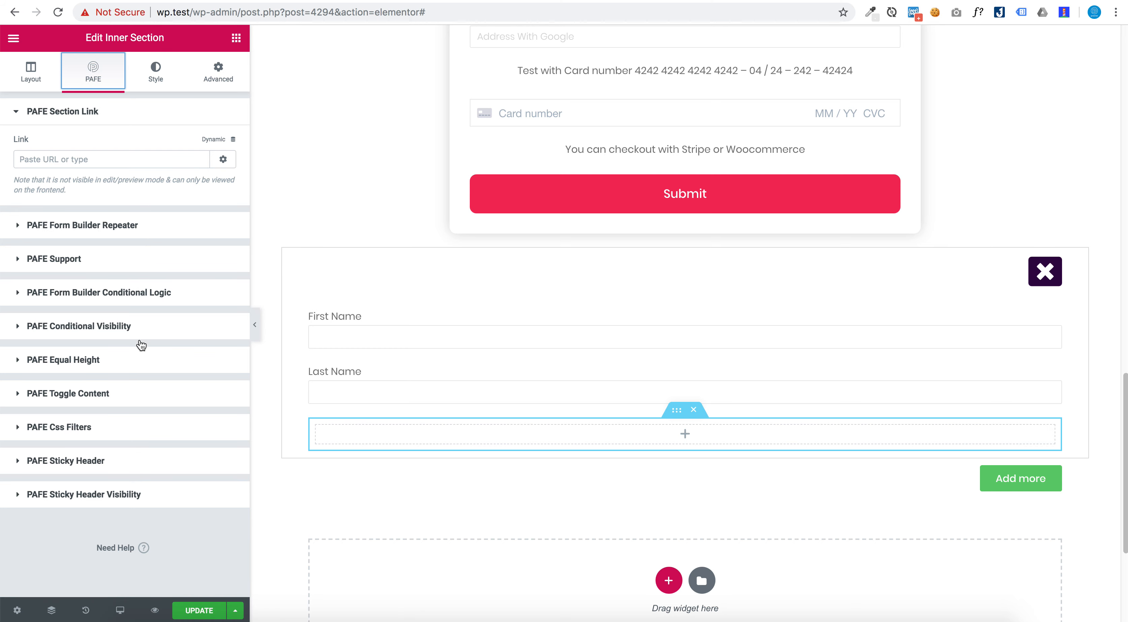
left_click(142, 230)
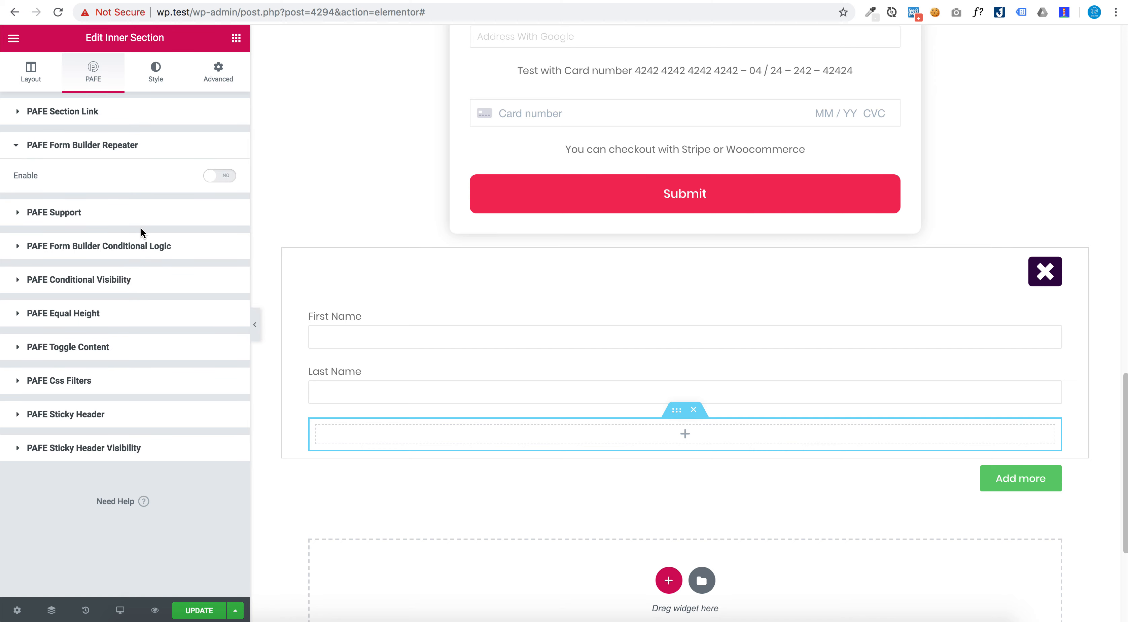
left_click(221, 176)
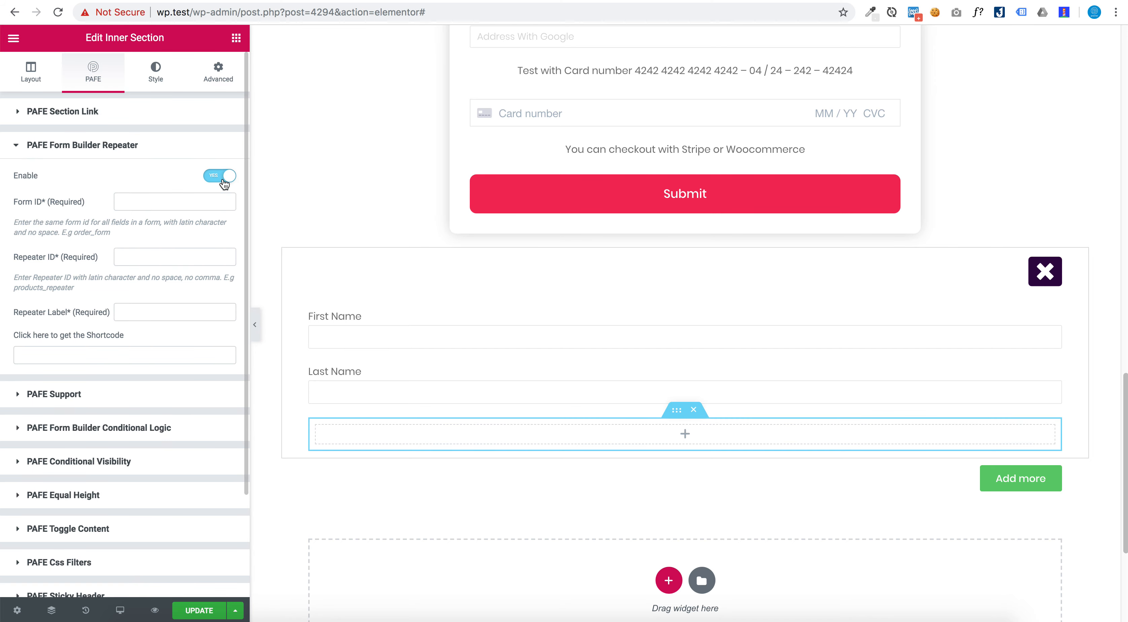
left_click(207, 197)
type("o")
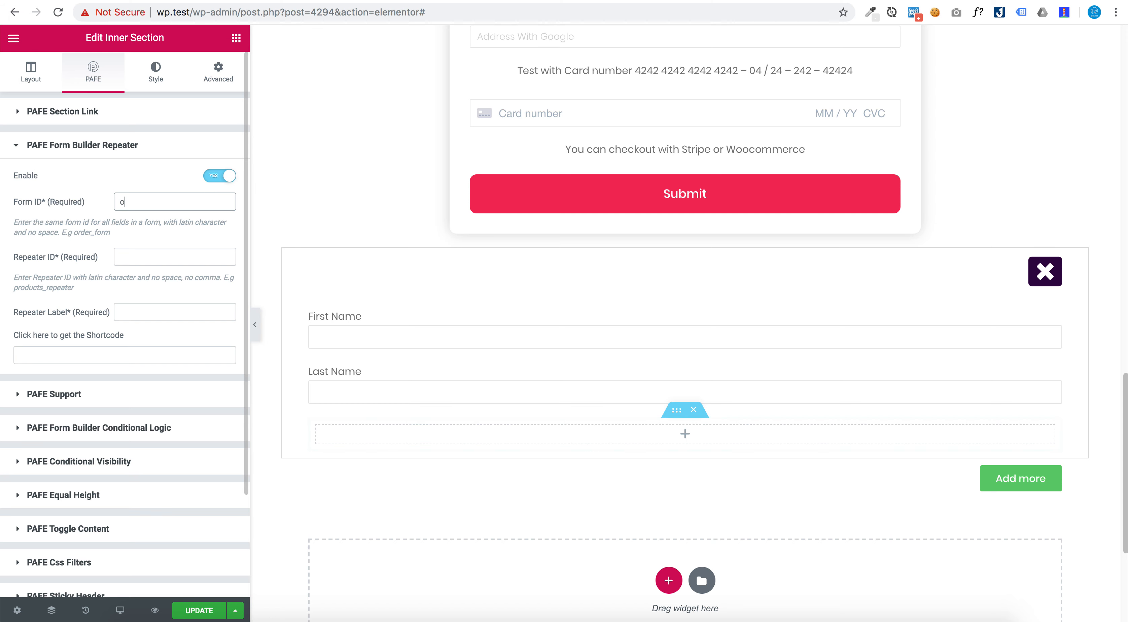
type("rder")
key("Tab")
type("repeater")
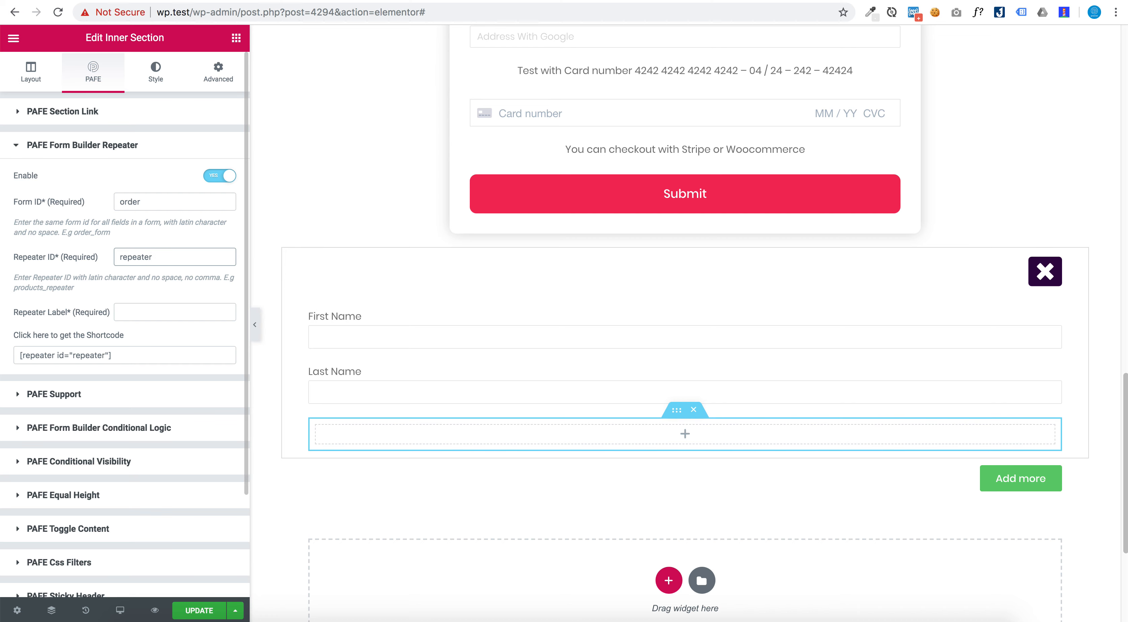
type("_test_sub")
left_click(165, 309)
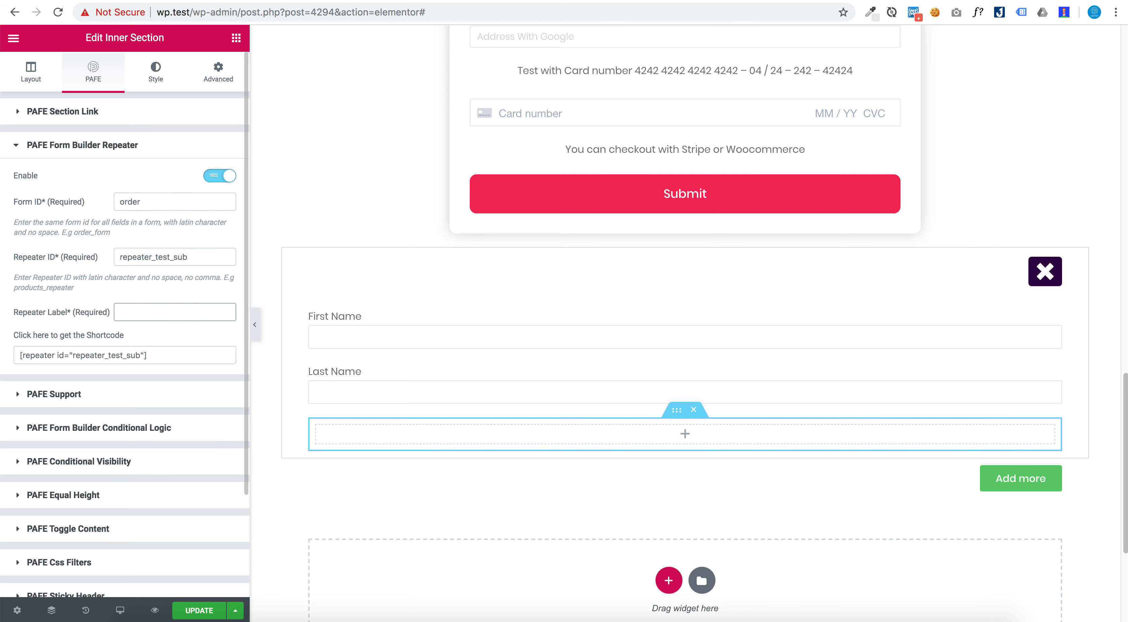
type("Repeater")
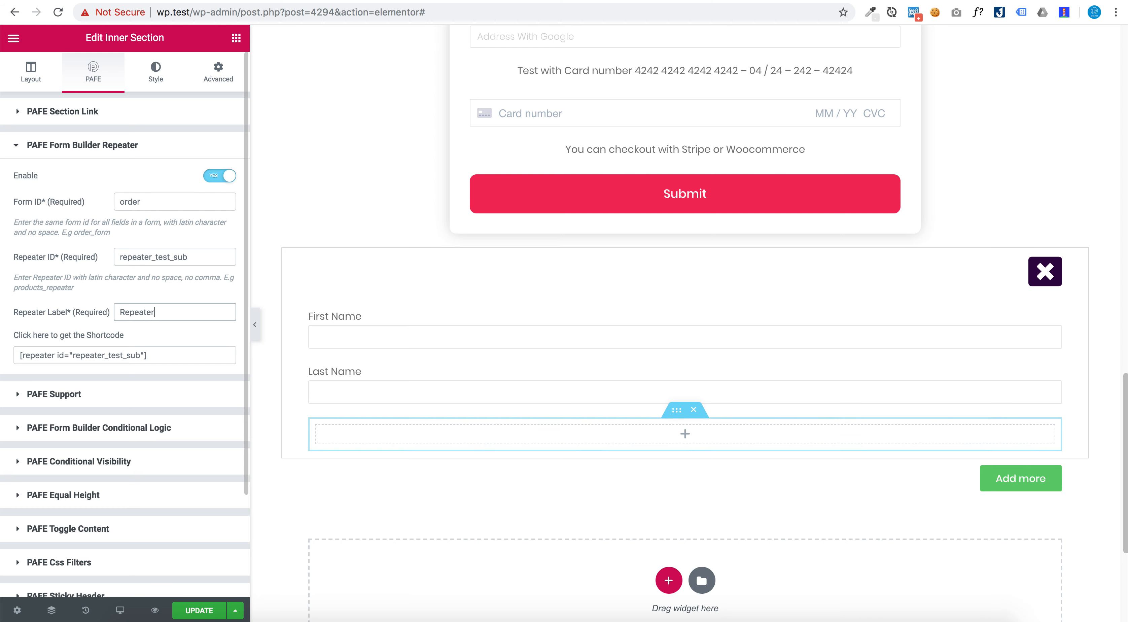
type(" Test Su")
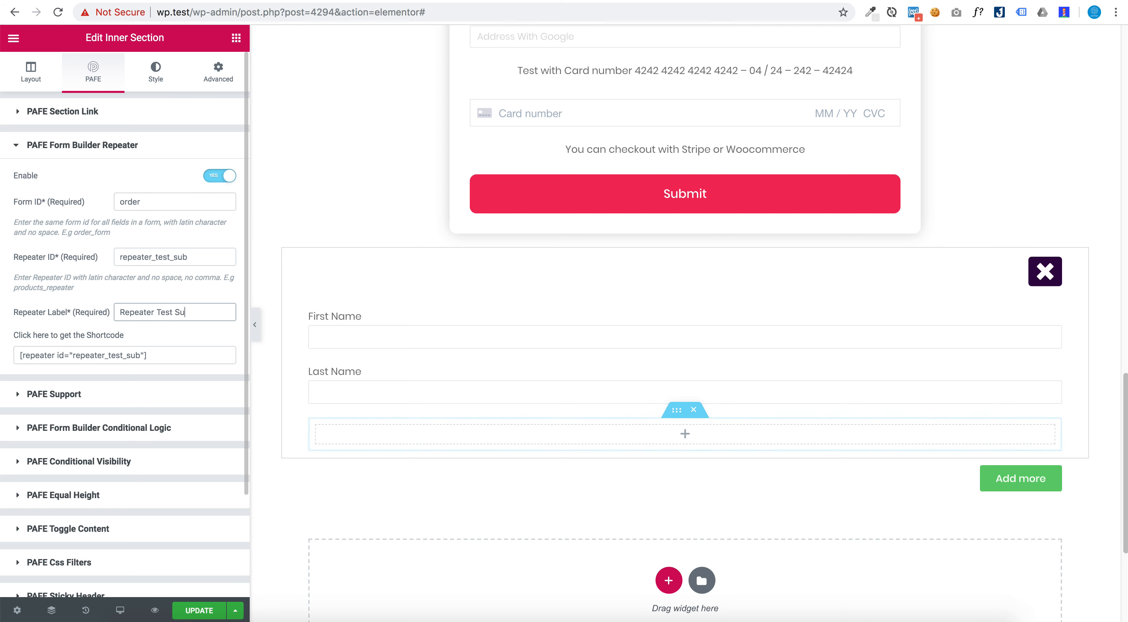
type("b")
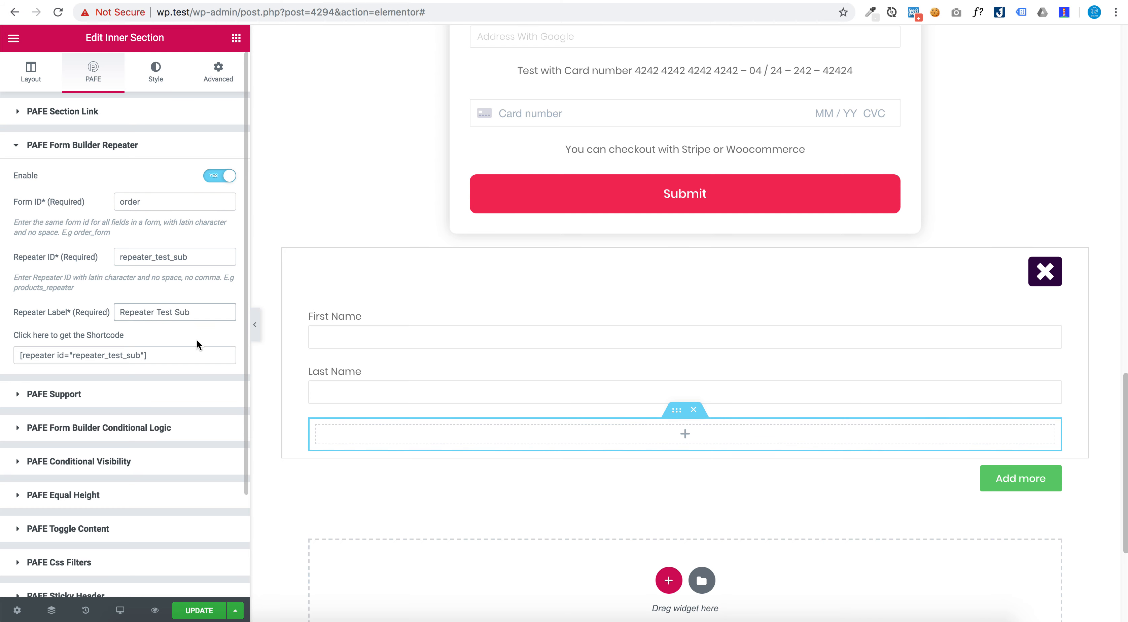
Step: Duplicate the Last Name field and move the copy into the inner section
left_click(236, 38)
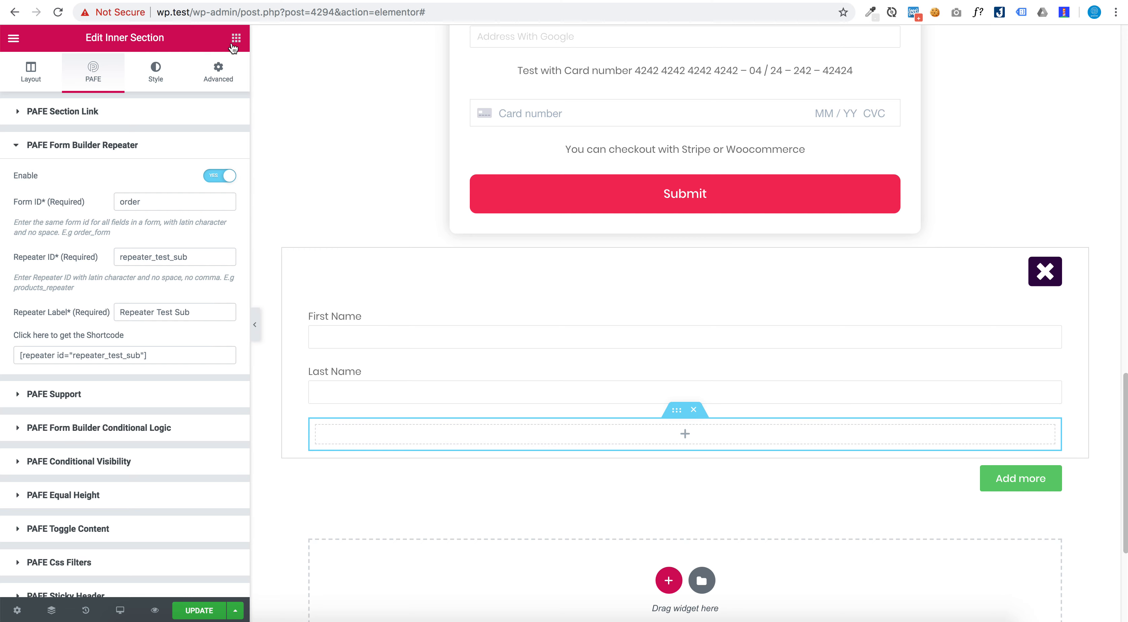
scroll(136, 256, "down", 6)
scroll(138, 259, "down", 10)
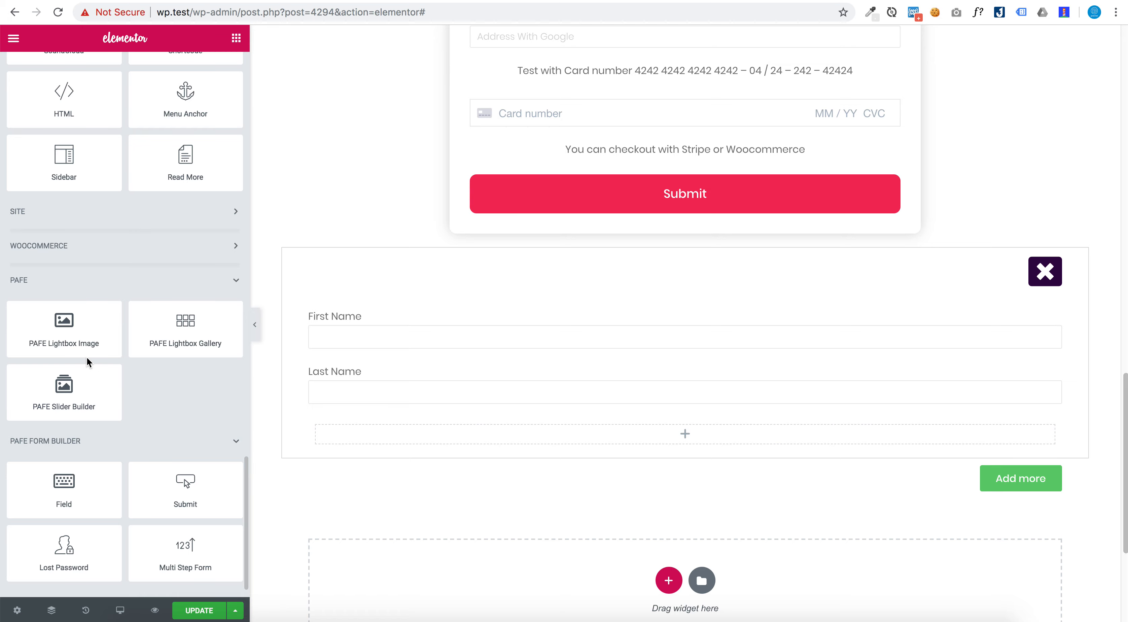
right_click(365, 376)
left_click(384, 406)
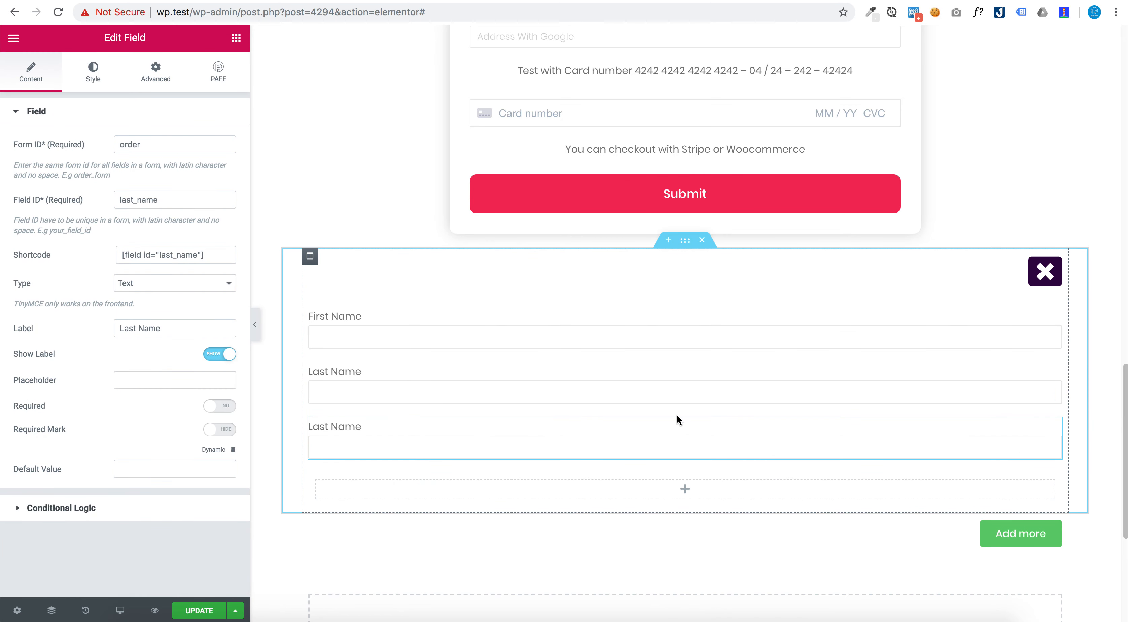
left_click_drag(1053, 428, 831, 425)
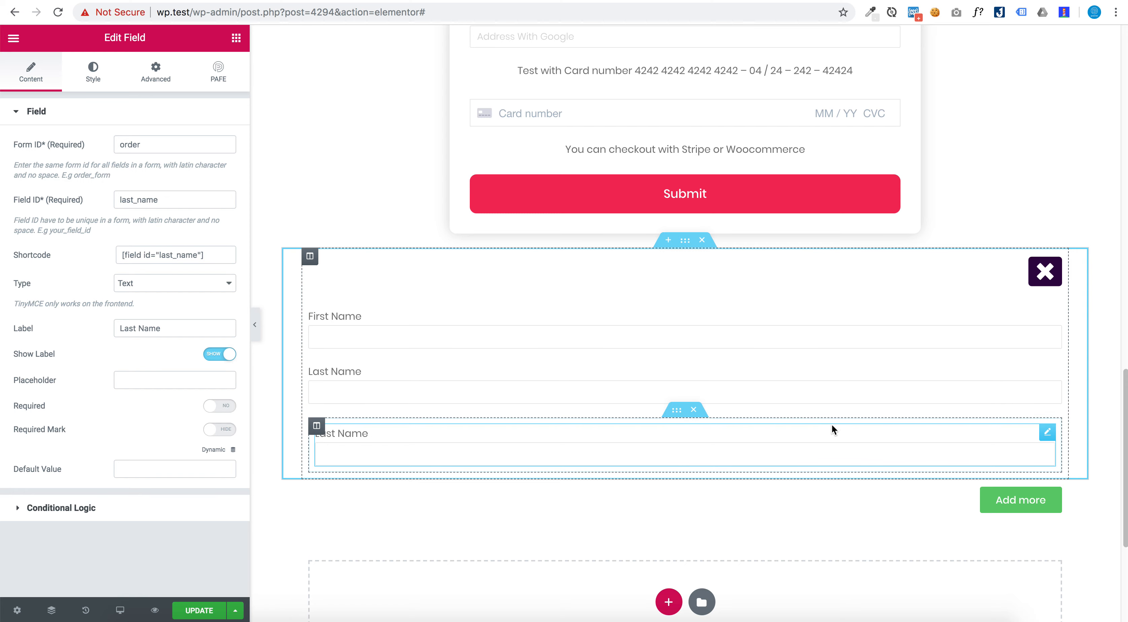
Step: Give the inner section a classic light grey background (#e2e2e2)
left_click(677, 413)
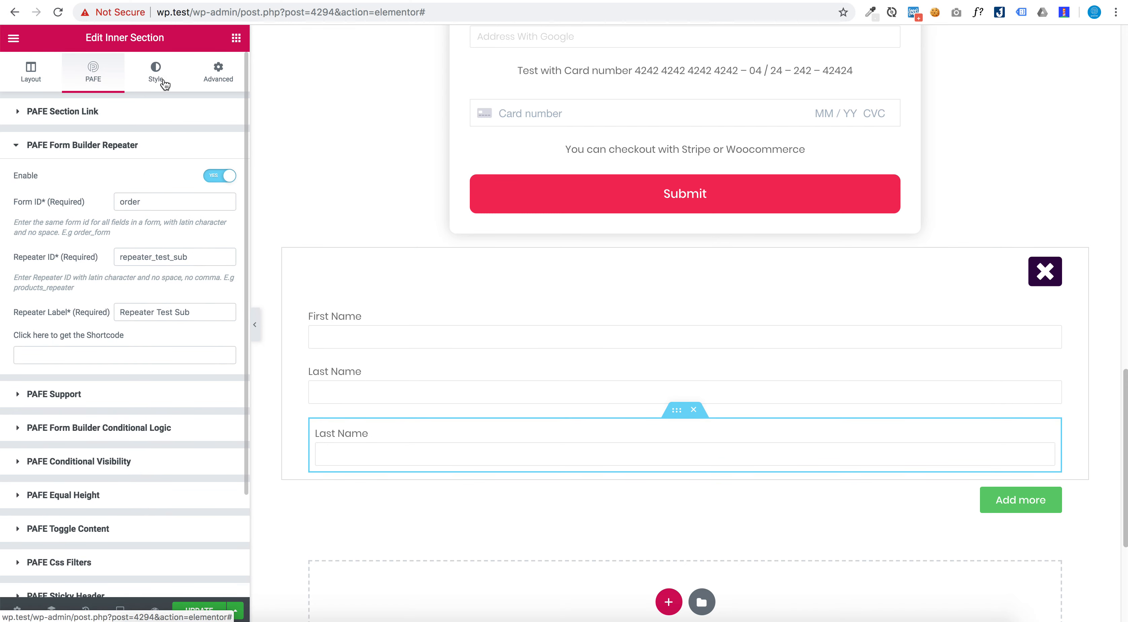
left_click(155, 70)
left_click(129, 174)
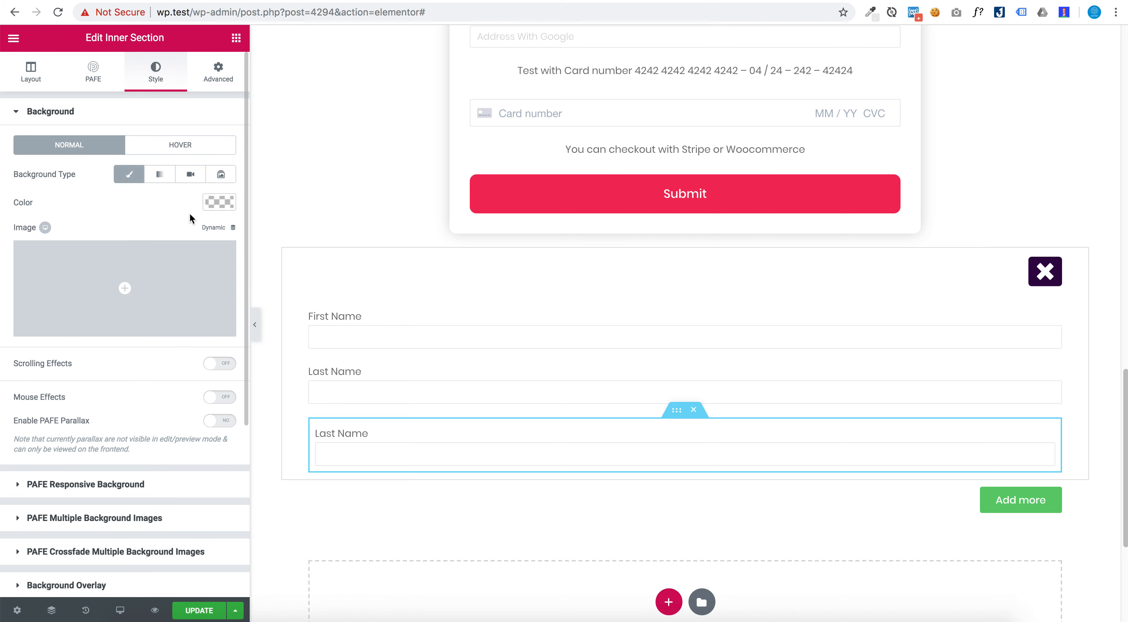
left_click(215, 206)
left_click_drag(126, 252, 60, 227)
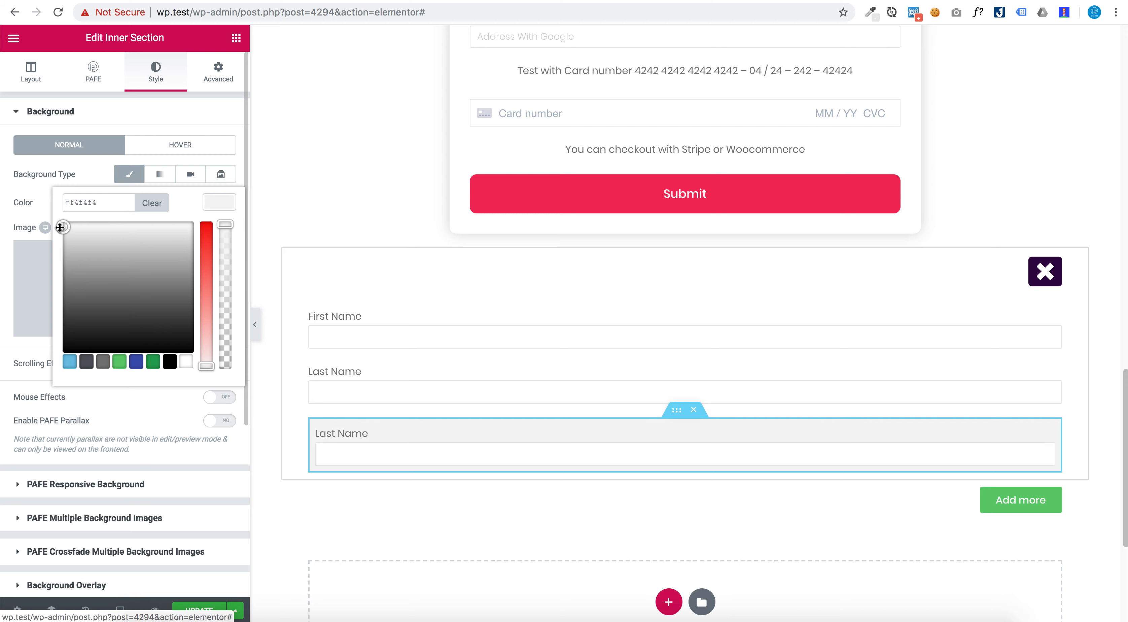
left_click(227, 42)
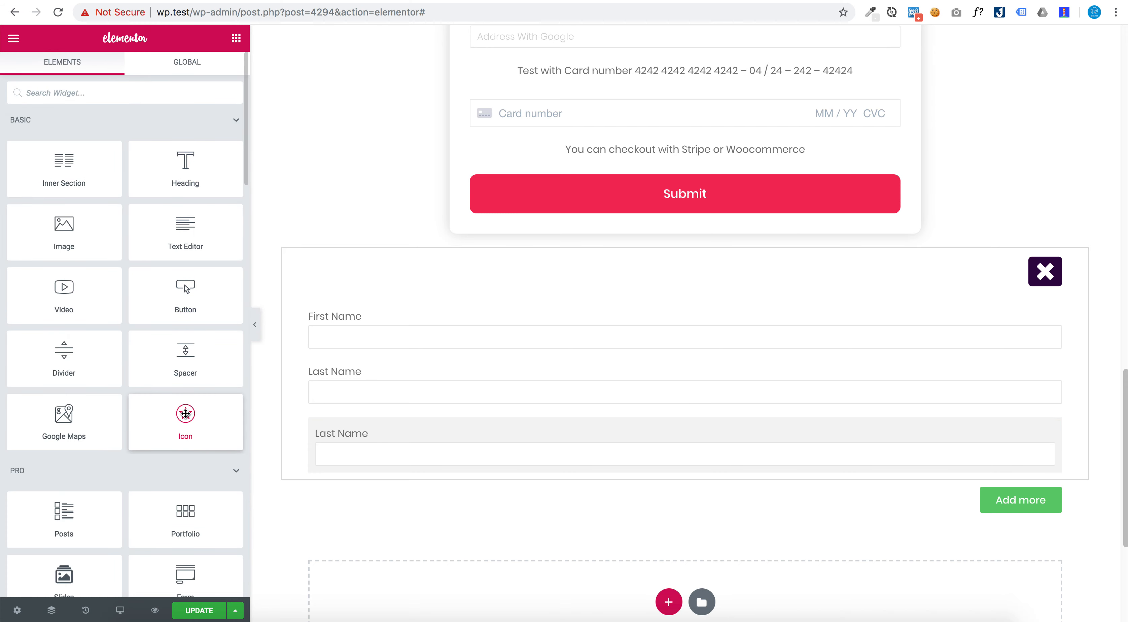
Step: Add an Icon widget to the grey inner section and swap its star for the window-close icon
left_click_drag(185, 414, 501, 431)
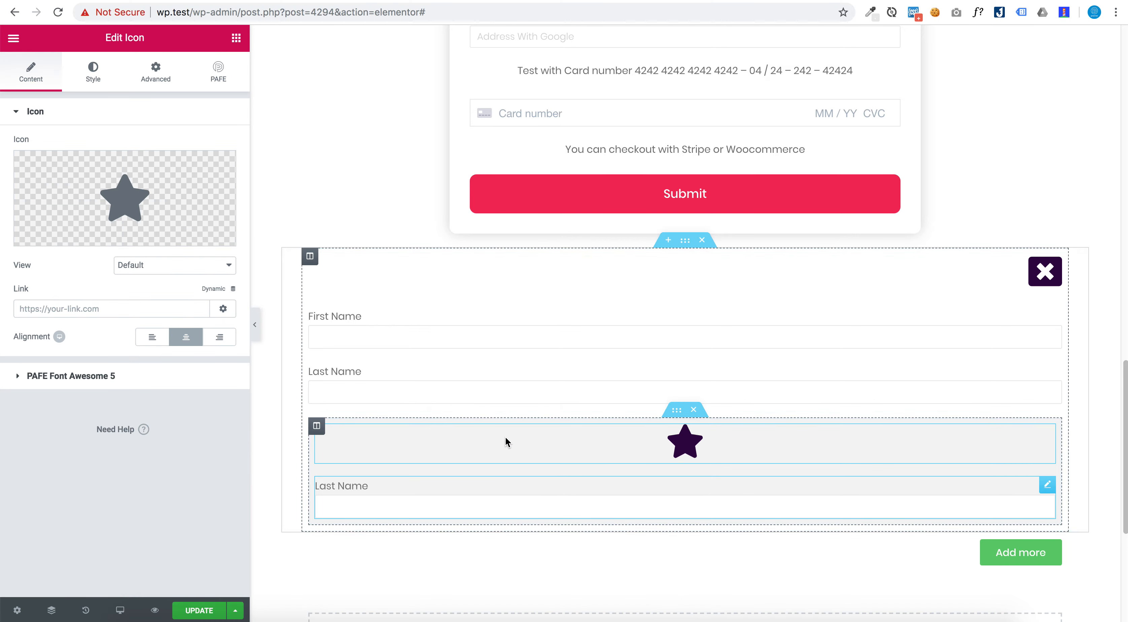
left_click(147, 179)
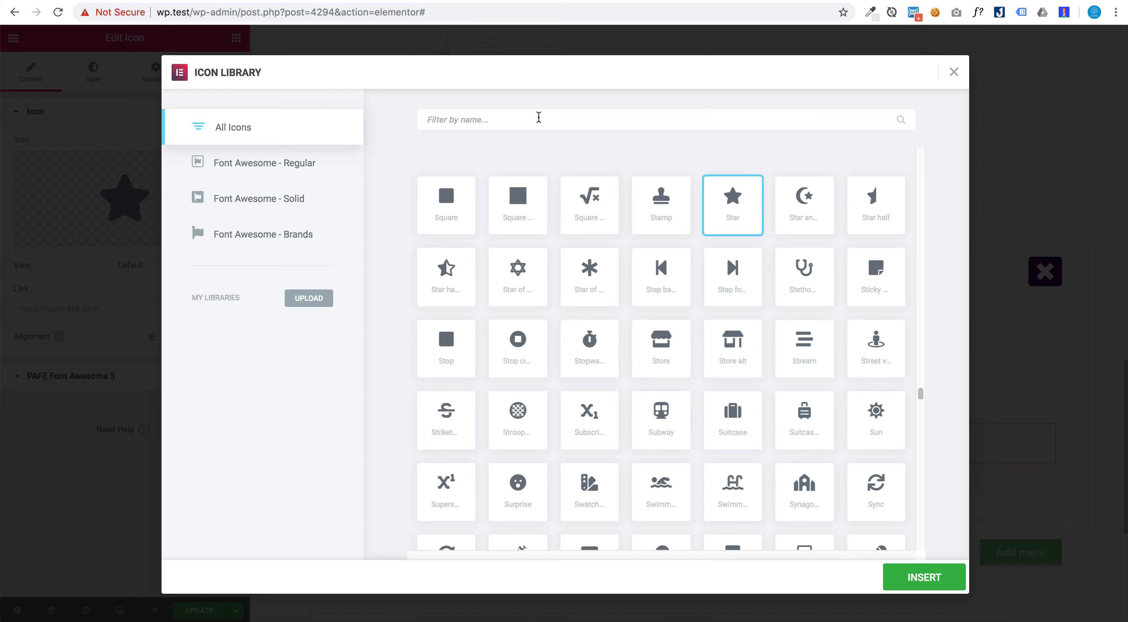
left_click(539, 117)
type("close")
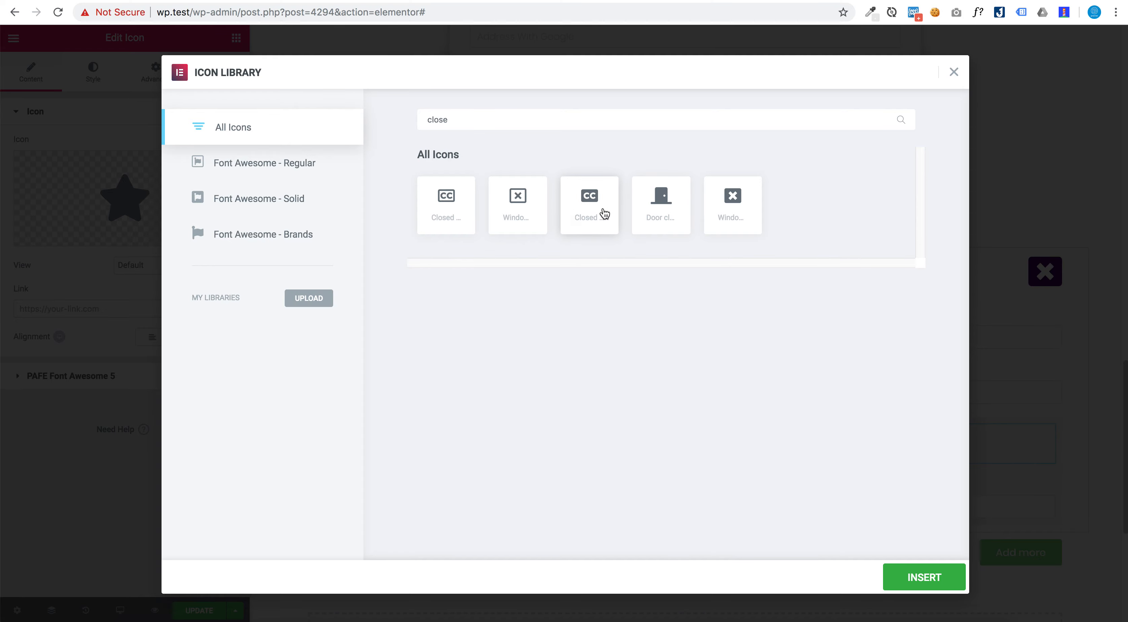
left_click(528, 216)
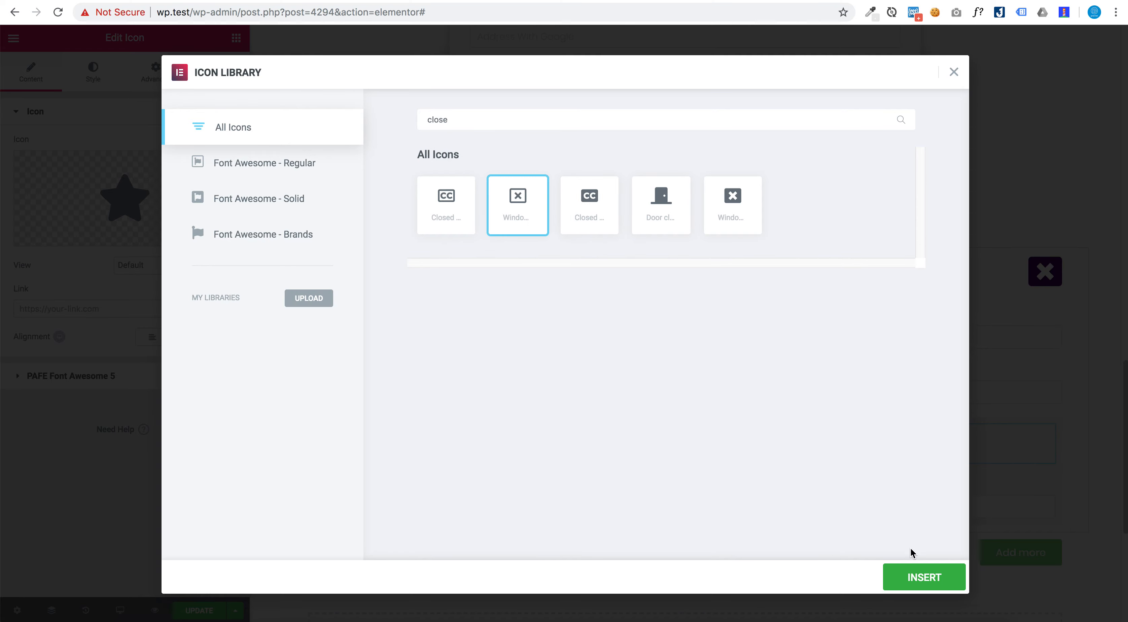
left_click(917, 577)
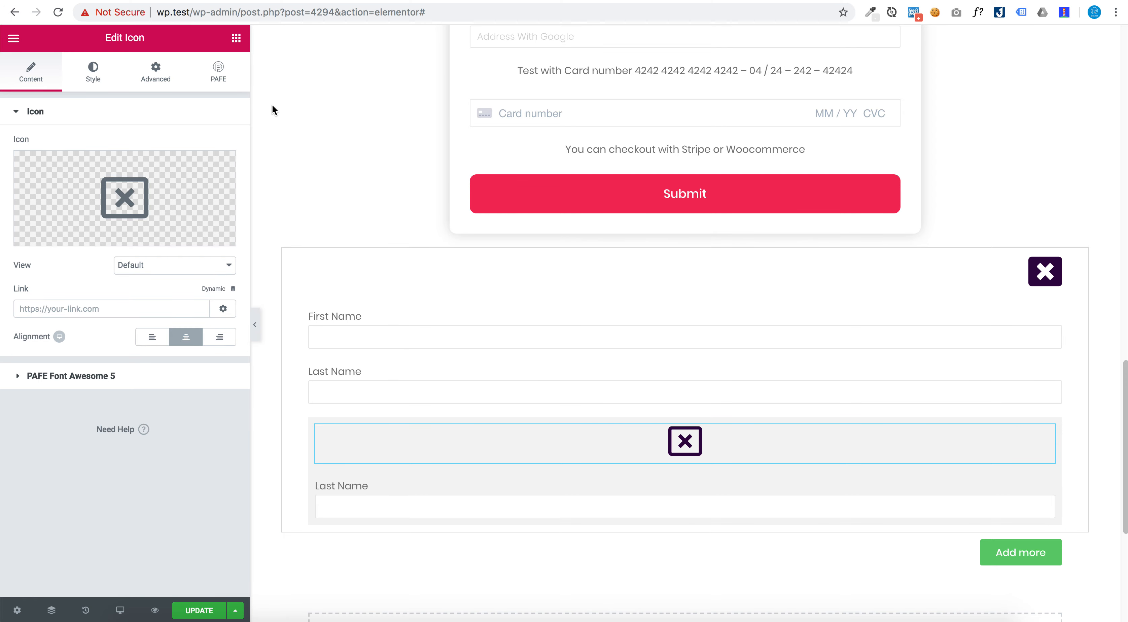
Step: Enable the PAFE Form Builder Repeater Trigger on the inner close icon
left_click(221, 73)
scroll(184, 247, "down", 3)
left_click(175, 472)
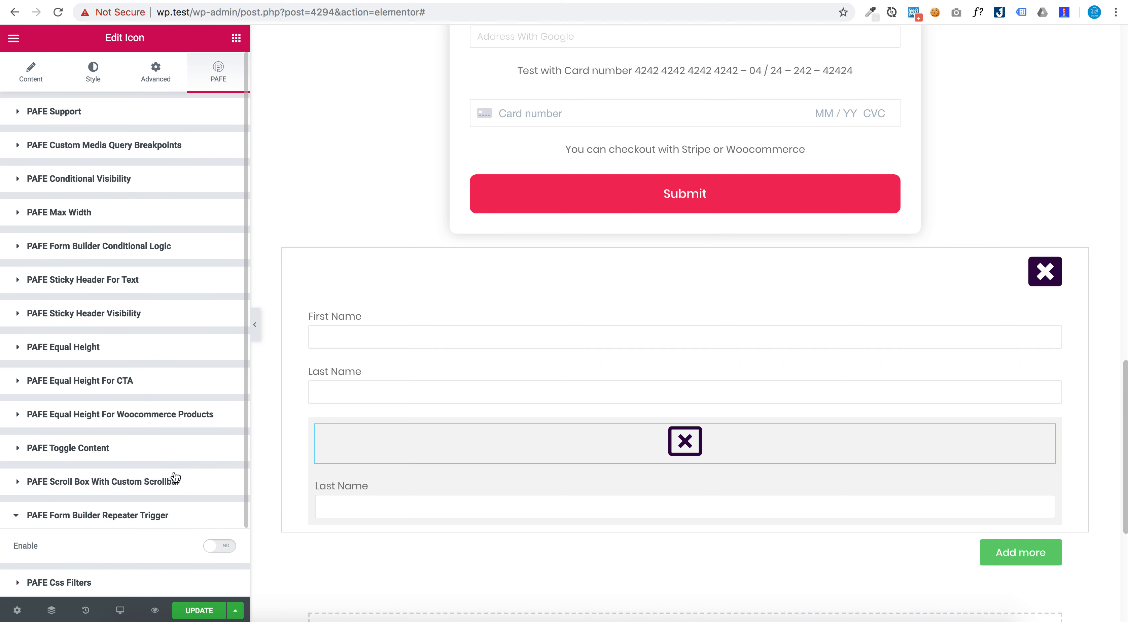
scroll(176, 467, "down", 3)
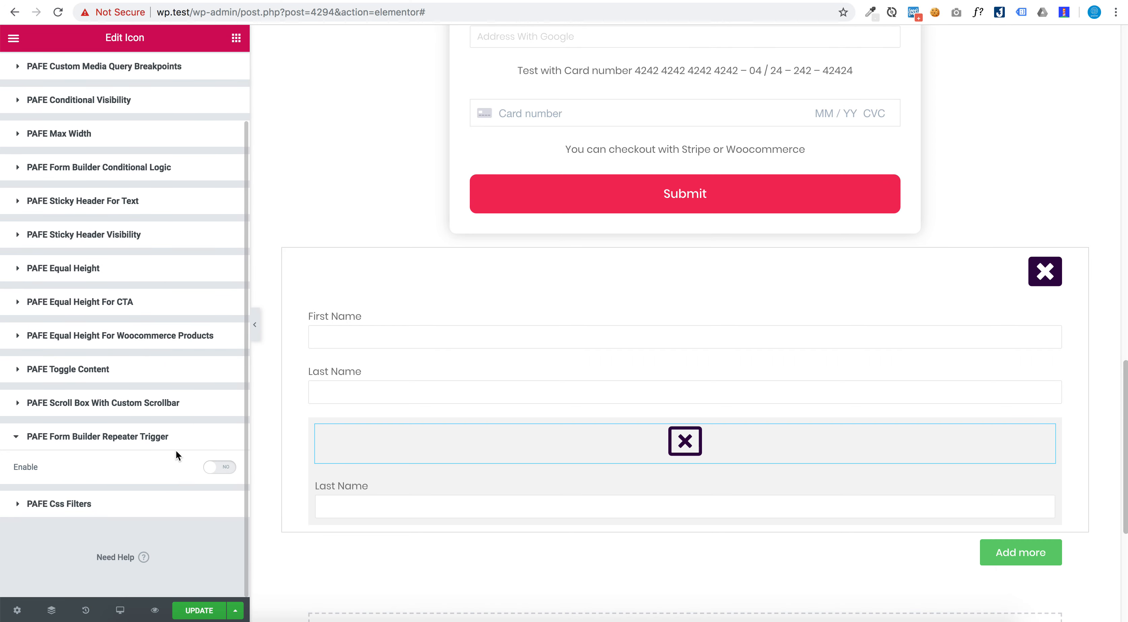
scroll(175, 449, "up", 3)
scroll(175, 448, "down", 3)
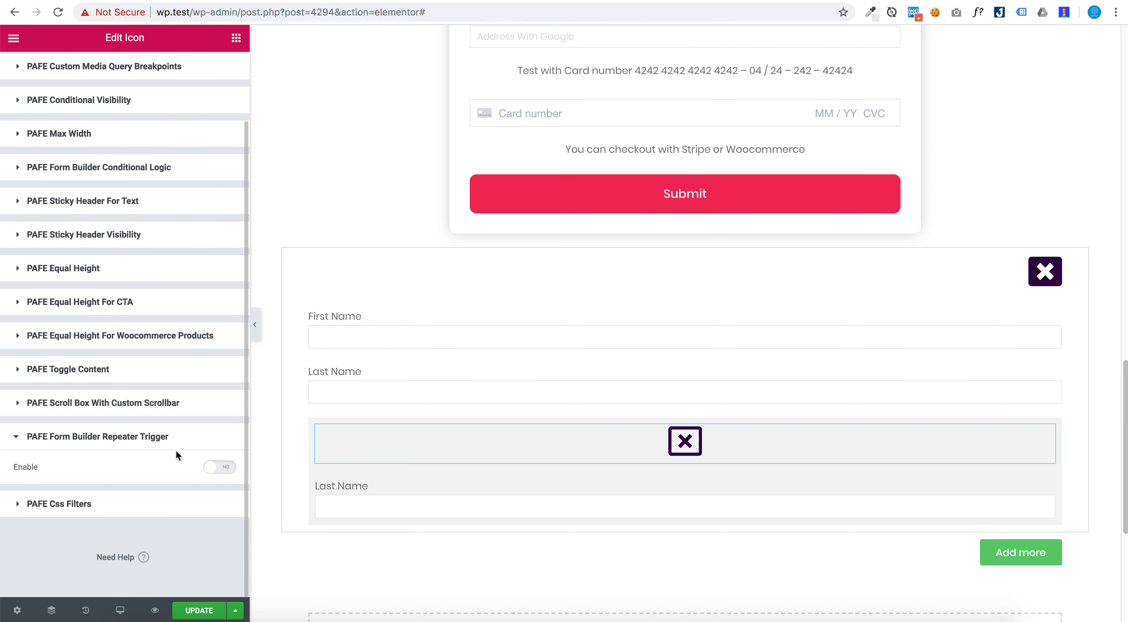
left_click(223, 467)
scroll(202, 455, "down", 3)
Step: Set the trigger's Form ID to order, Repeater ID to repeater_test_sub, and action to Remove
left_click(168, 357)
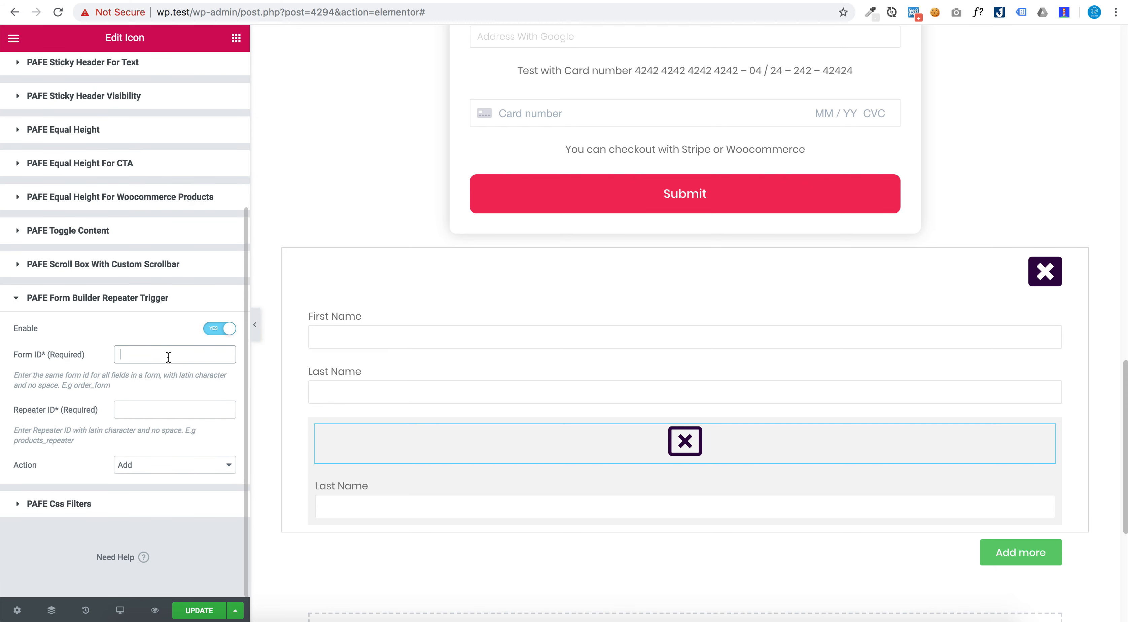
type("order")
key("Tab")
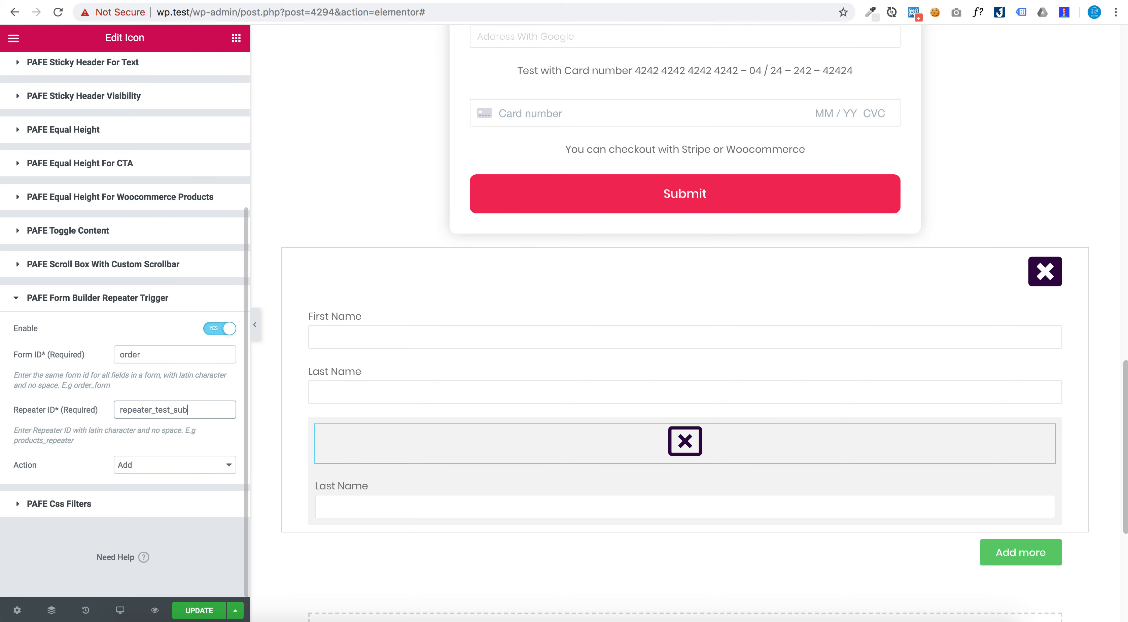
left_click(172, 477)
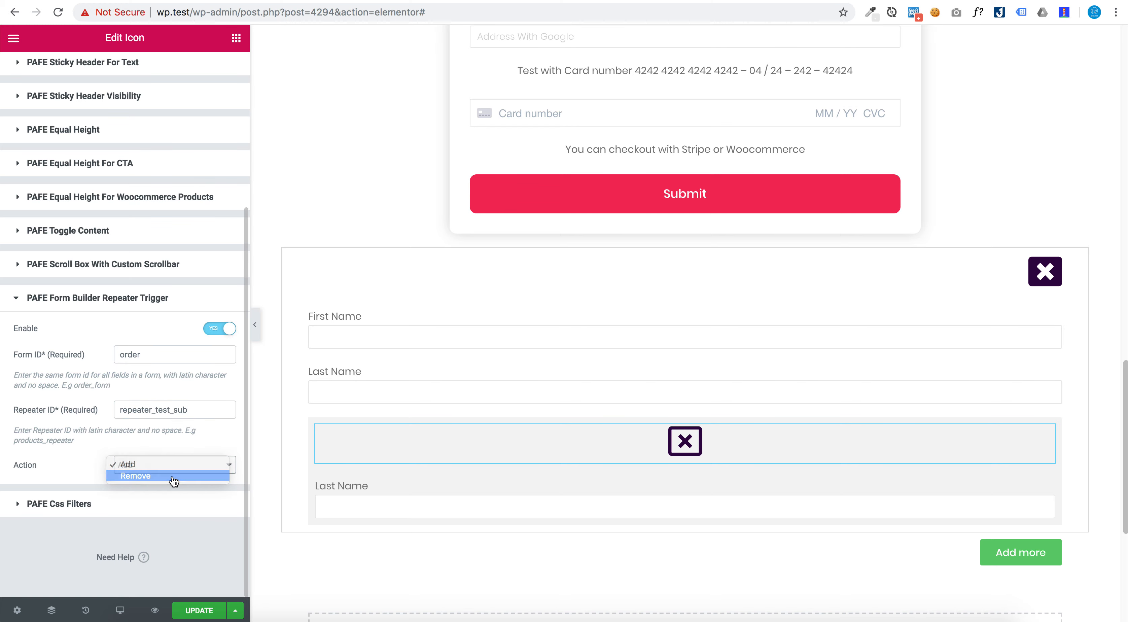
left_click(172, 476)
scroll(379, 401, "down", 4)
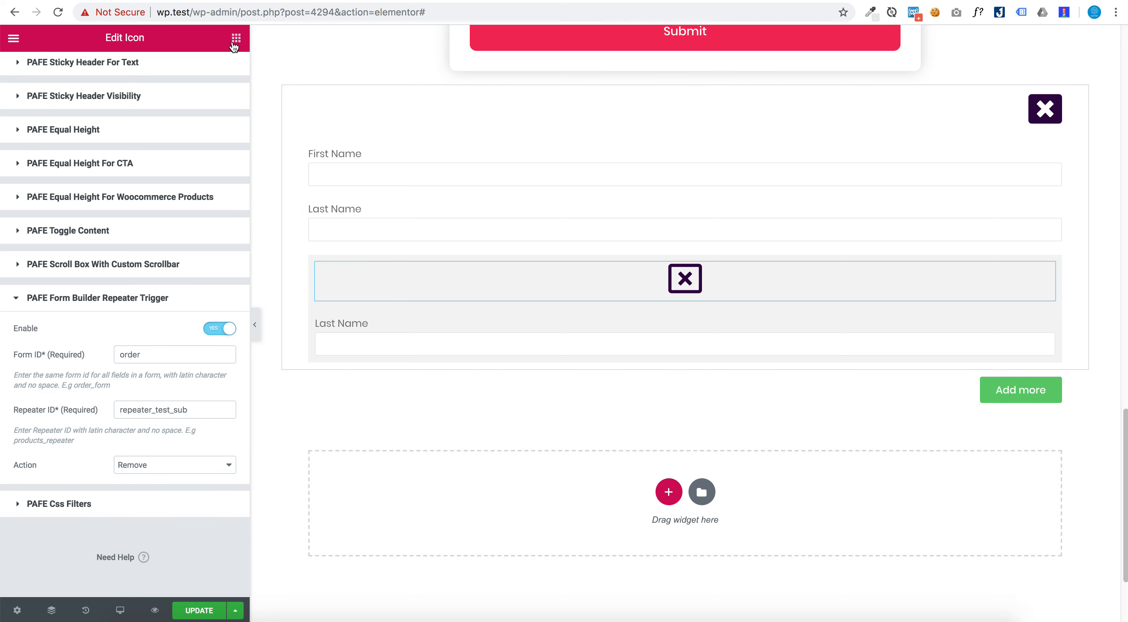
left_click(236, 38)
Step: Place a Button widget below the gray inner section, labelled 'Add more' with its '#' link removed
left_click_drag(170, 305, 382, 242)
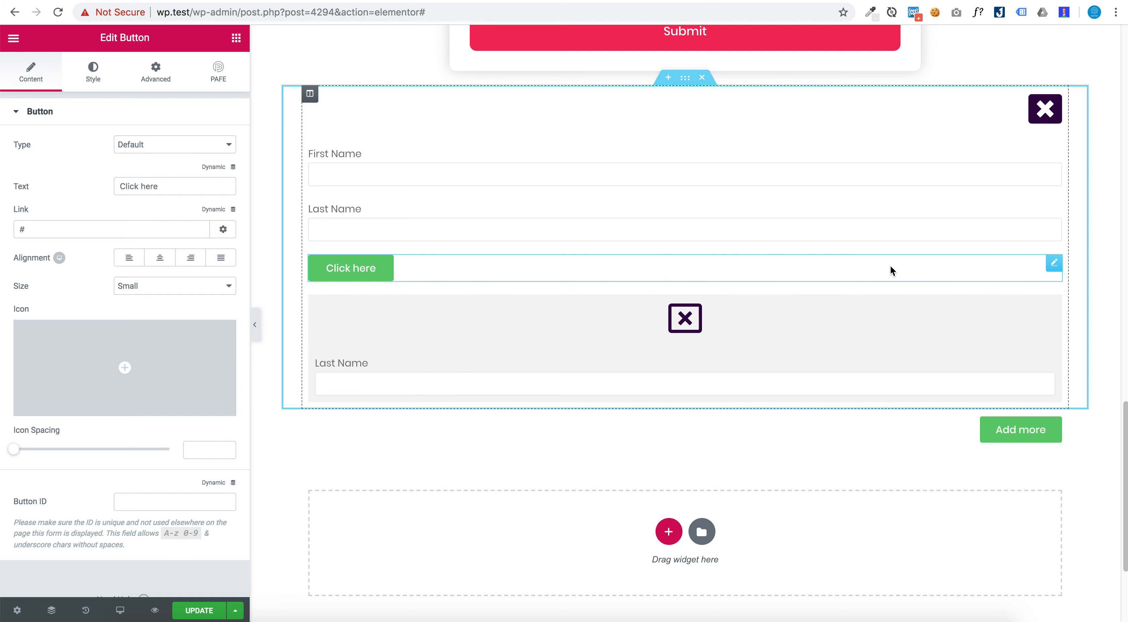
left_click_drag(1055, 268, 983, 372)
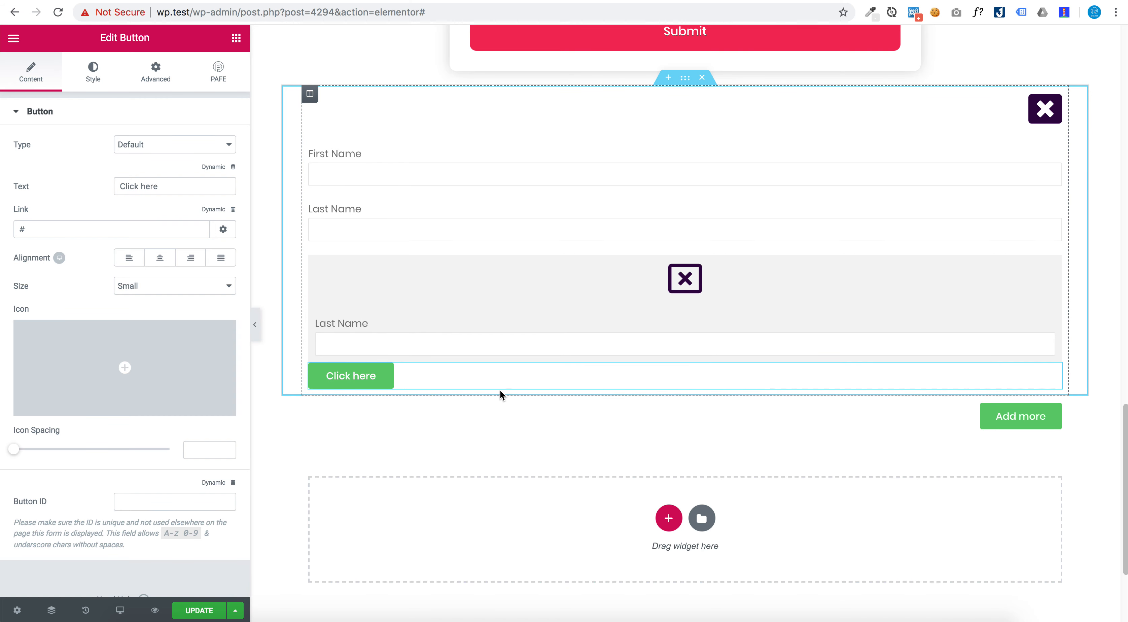
double_click(150, 186)
triple_click(150, 189)
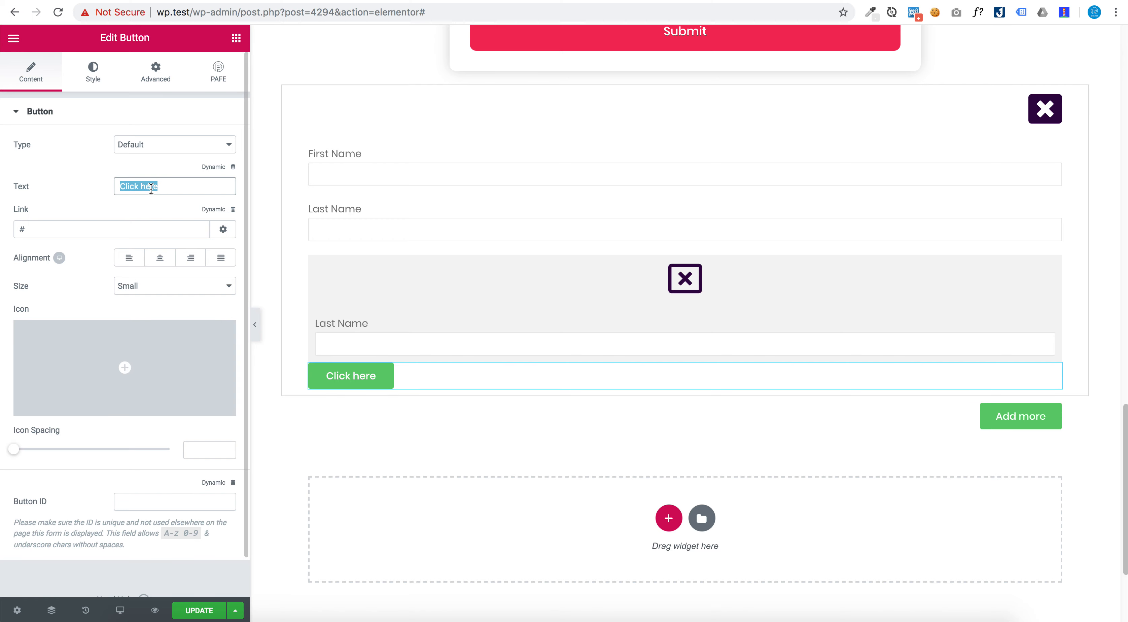
type("ADd")
key("BackSpace")
key("BackSpace")
type("ddmore")
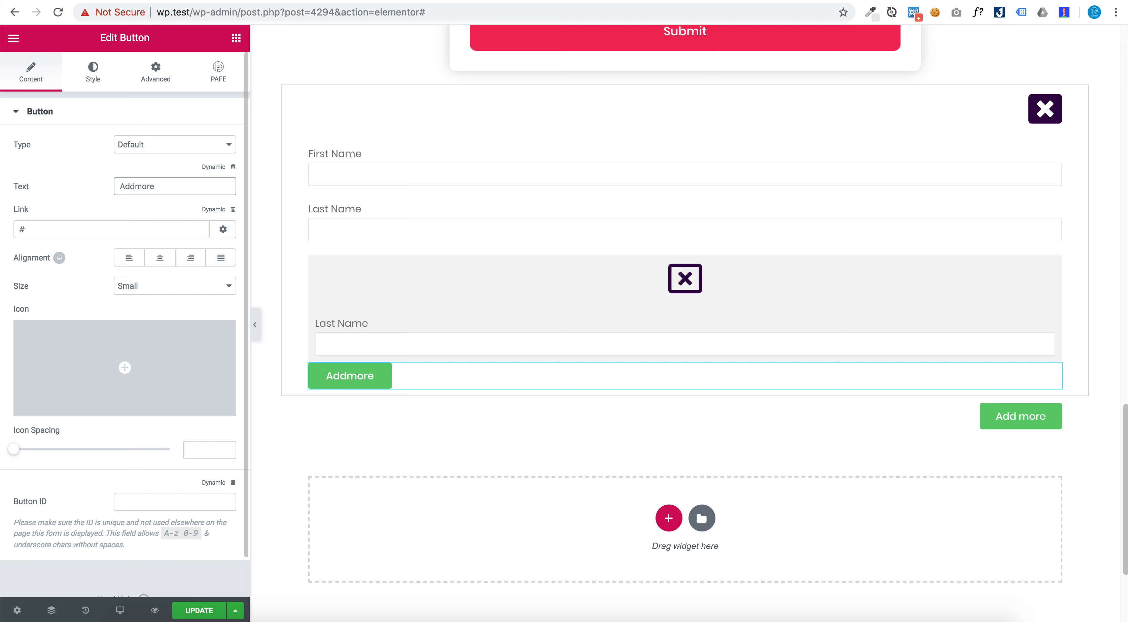
left_click(136, 189)
left_click(88, 229)
key("BackSpace")
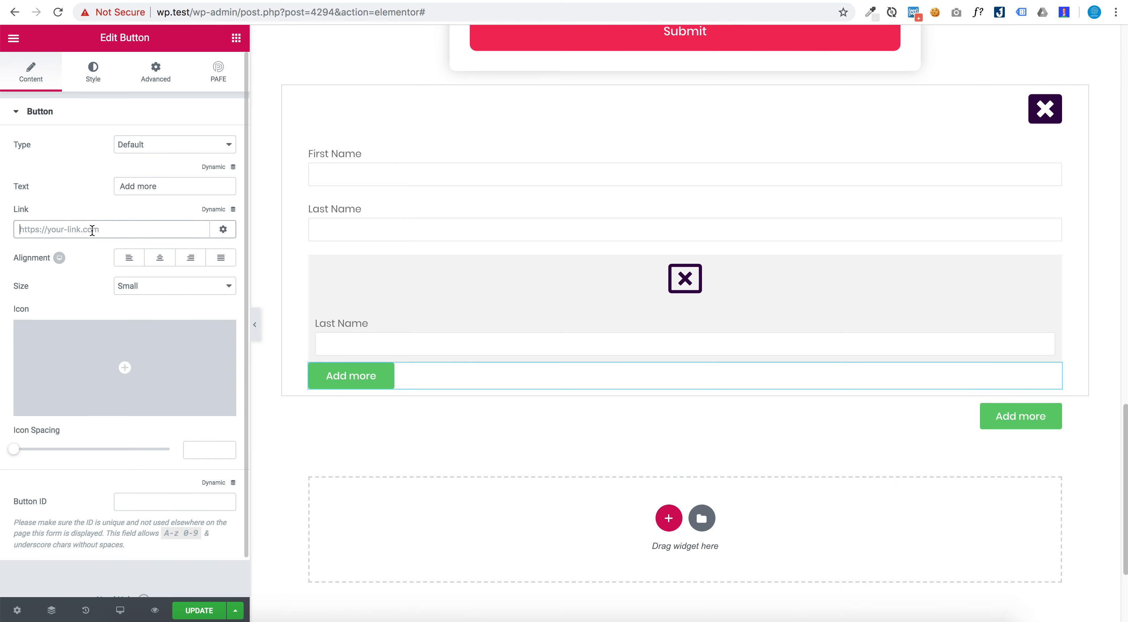
Step: Enable the button's repeater trigger for form 'order', repeater 'repeater_test_sub', action Add; update and preview
left_click(212, 77)
scroll(176, 248, "down", 3)
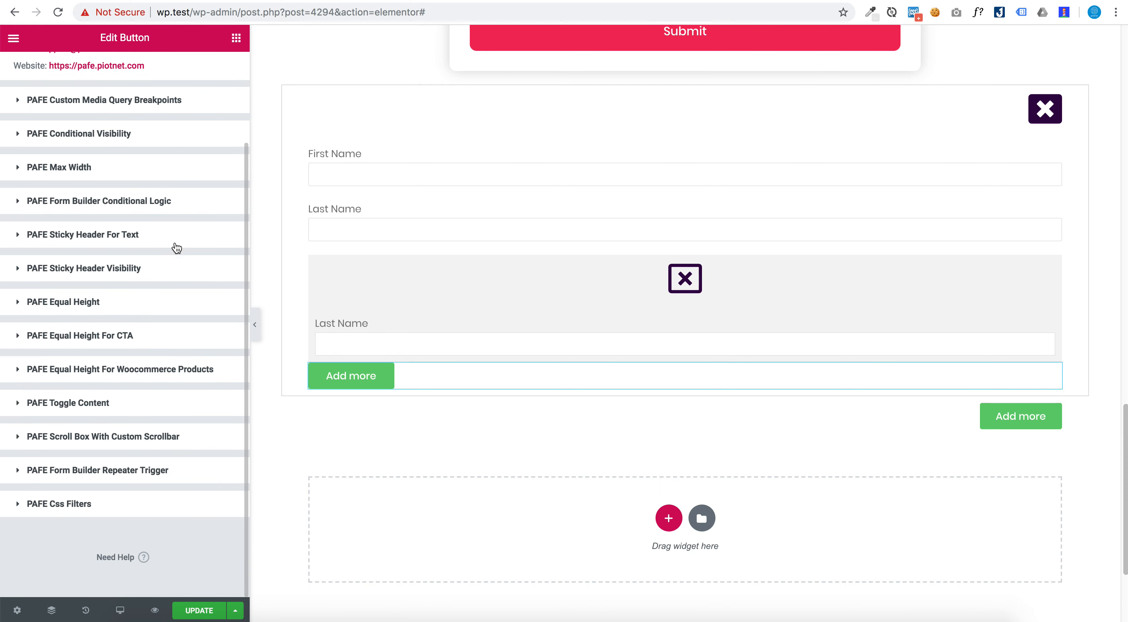
left_click(145, 467)
scroll(164, 423, "down", 2)
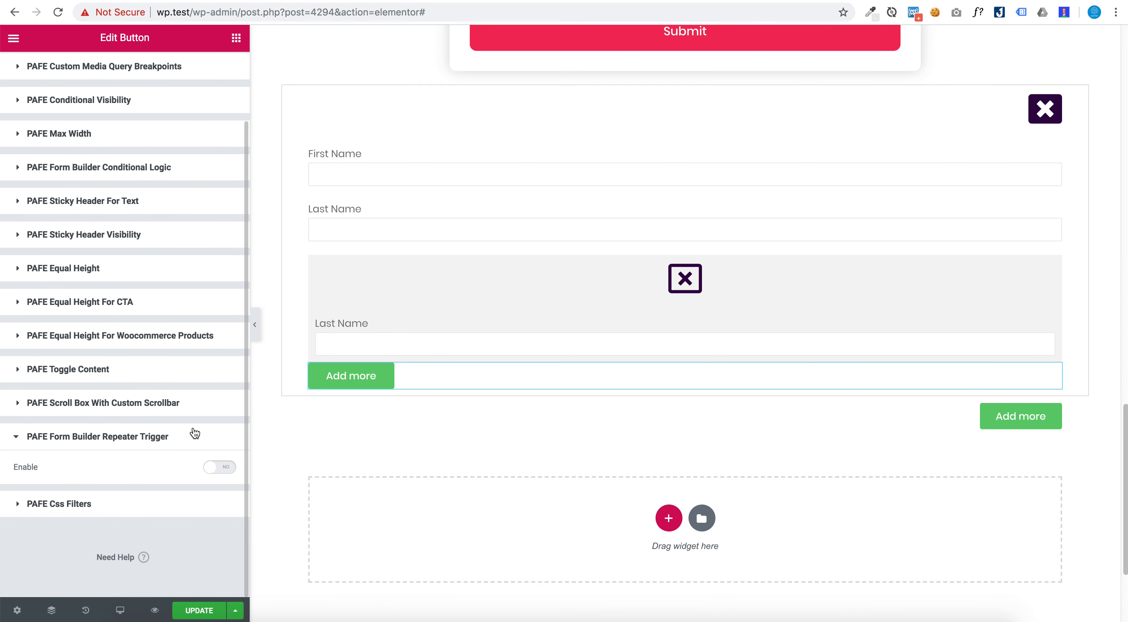
left_click(218, 471)
scroll(184, 448, "down", 1)
left_click(177, 448)
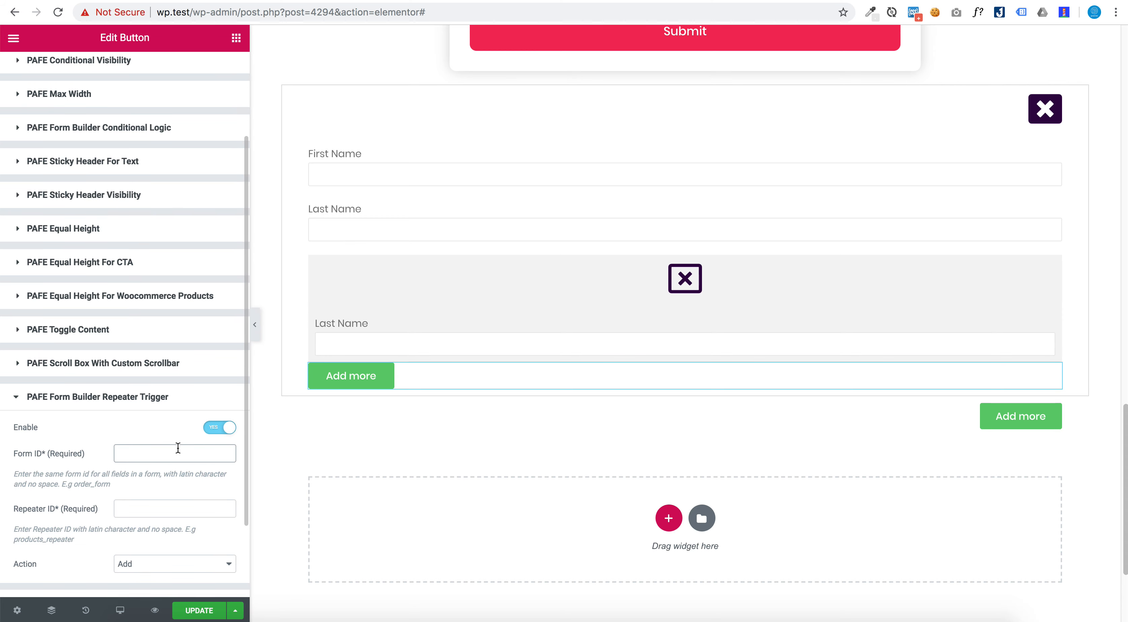
key("Tab")
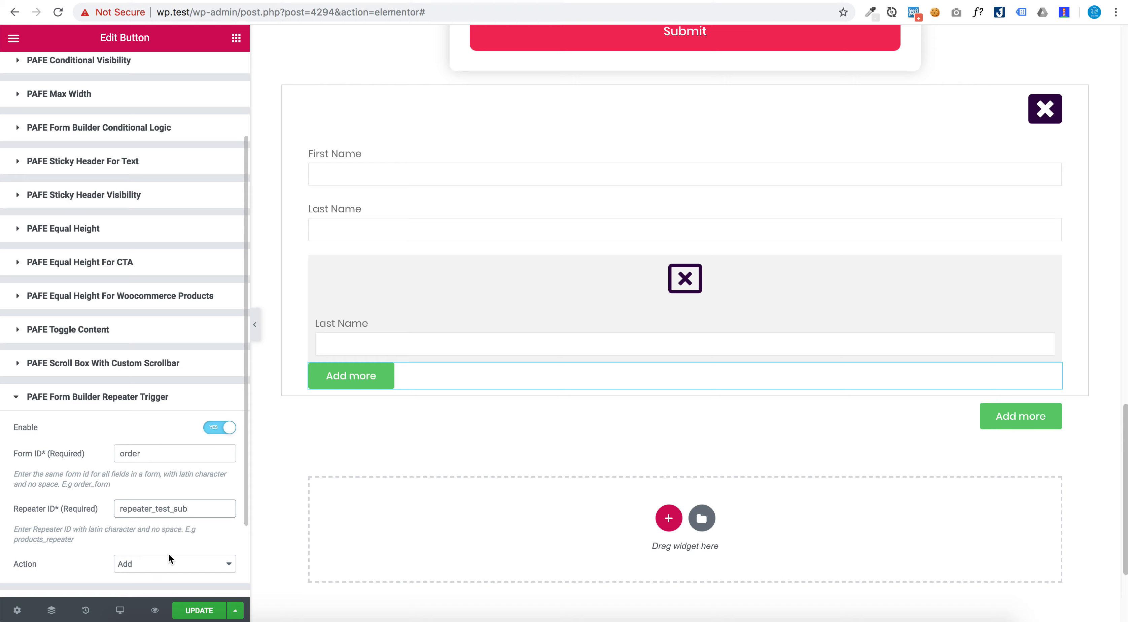
left_click(192, 610)
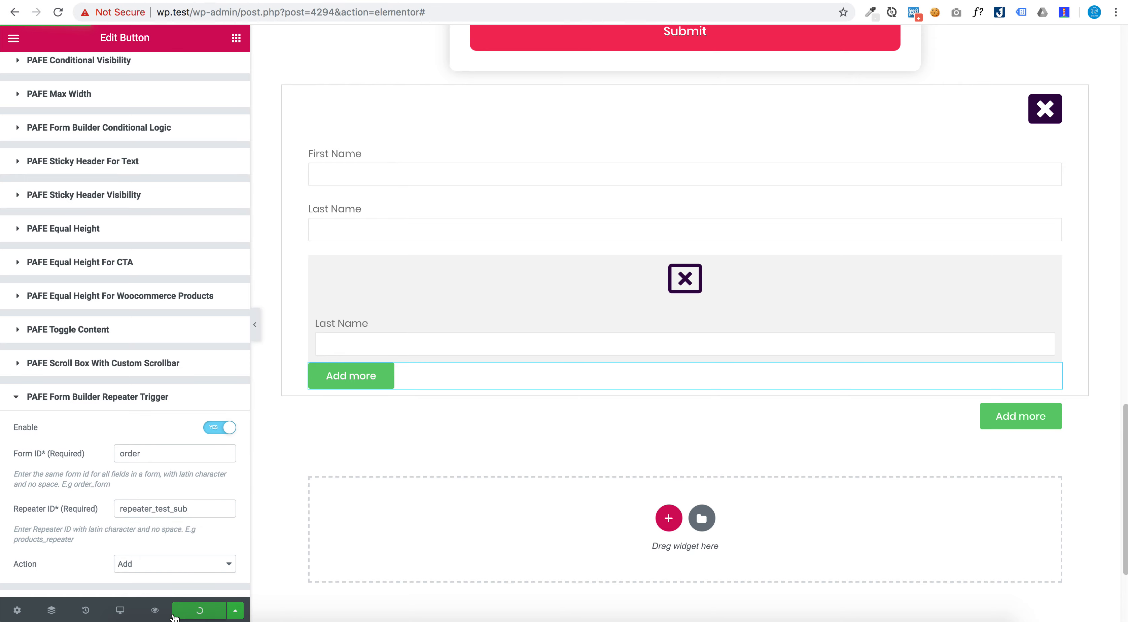
left_click(156, 610)
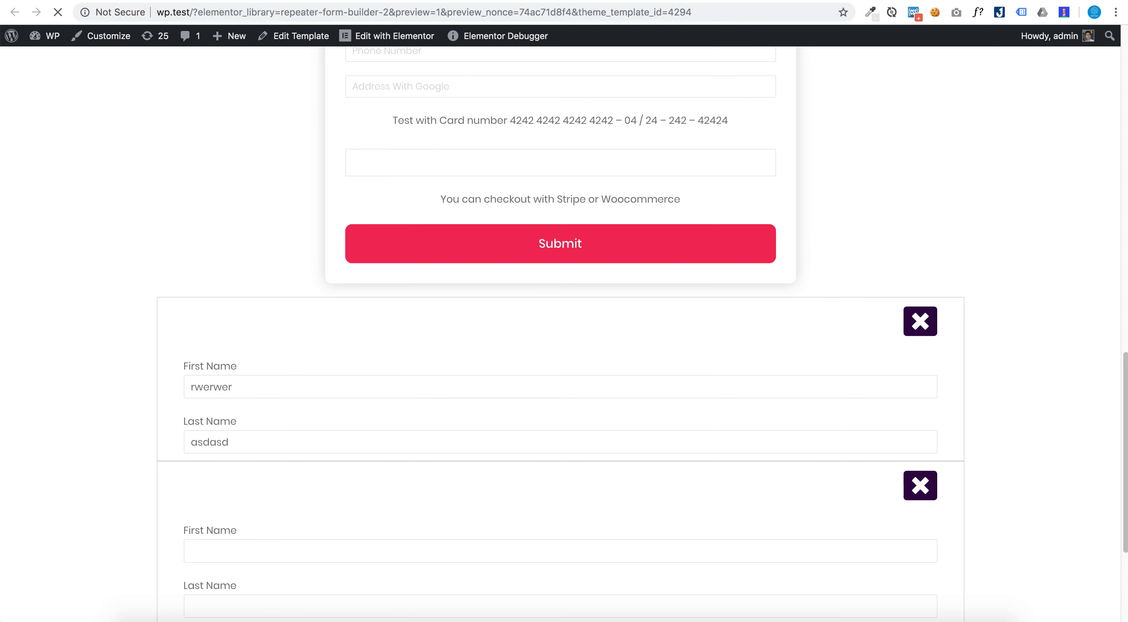
Step: Add a second nested Last Name row and fill both Last Name fields with test text
scroll(446, 162, "down", 20)
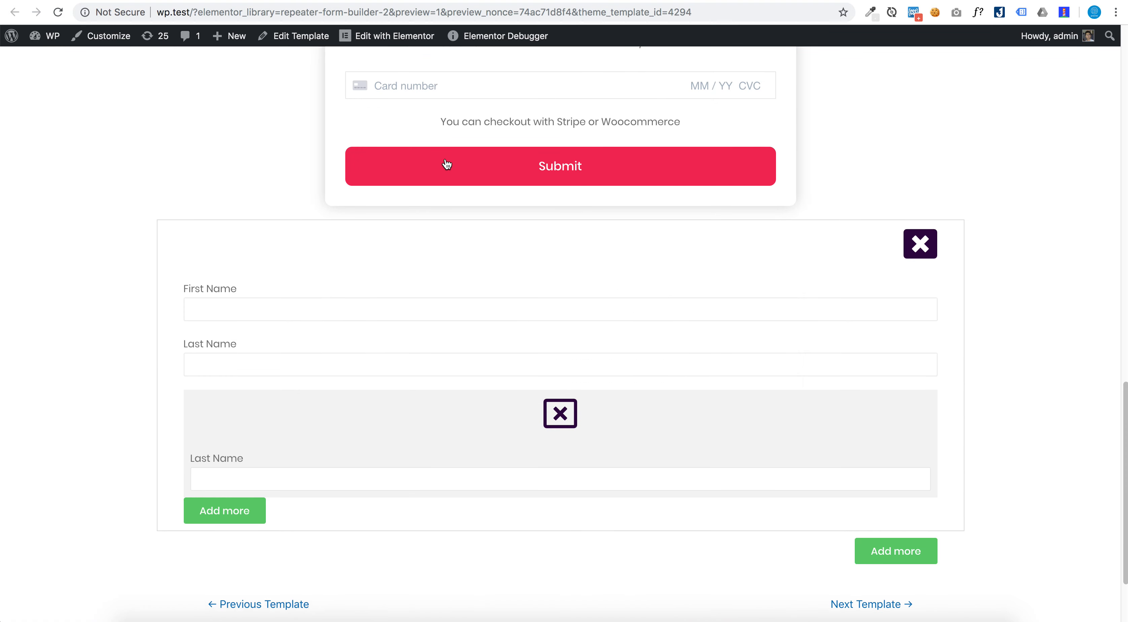
scroll(447, 163, "down", 1)
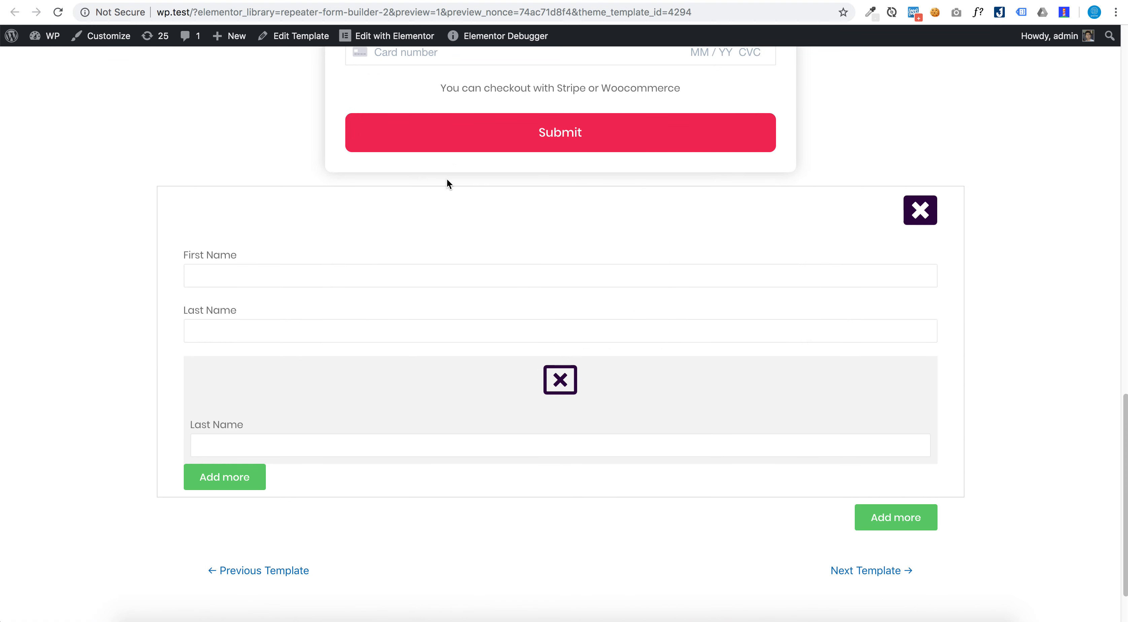
left_click(248, 481)
scroll(255, 468, "down", 1)
left_click(296, 414)
type("wqeqwe")
left_click(300, 513)
type("qweqweeqw")
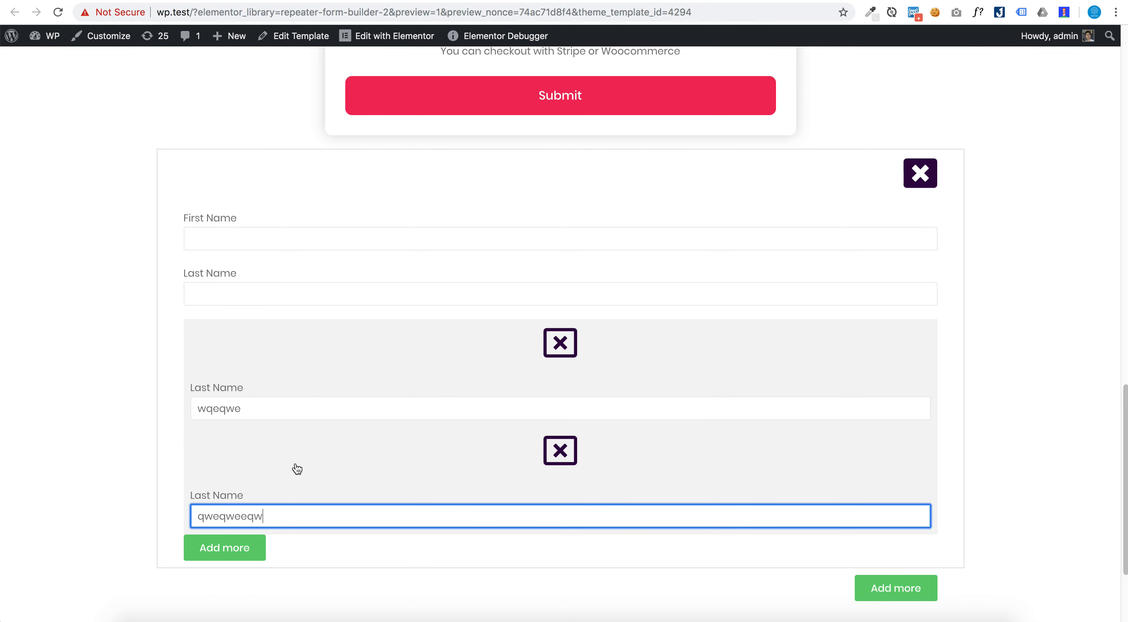
Step: Remove the second nested row, then add and remove an outer repeater item
scroll(298, 416, "down", 1)
left_click(561, 414)
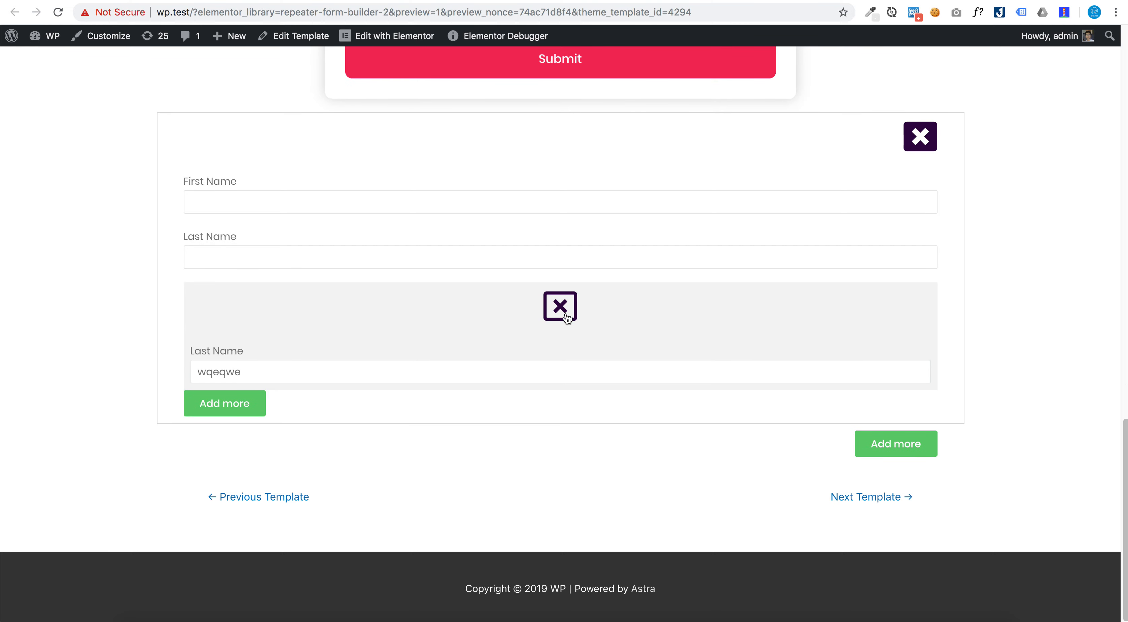
left_click(873, 443)
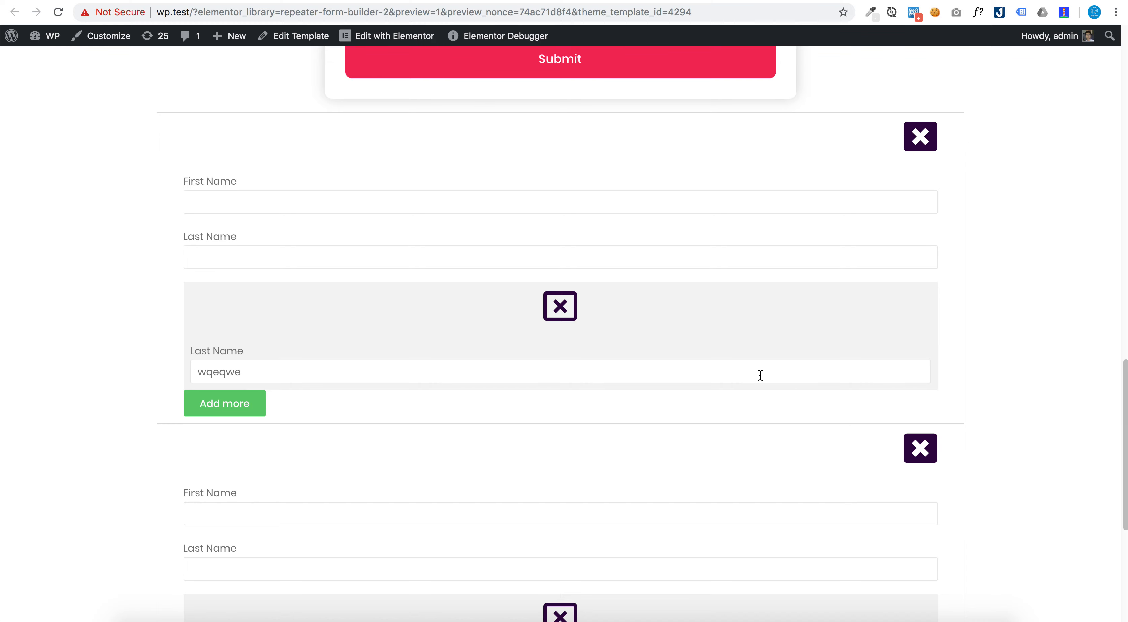
scroll(770, 376, "down", 6)
left_click(925, 237)
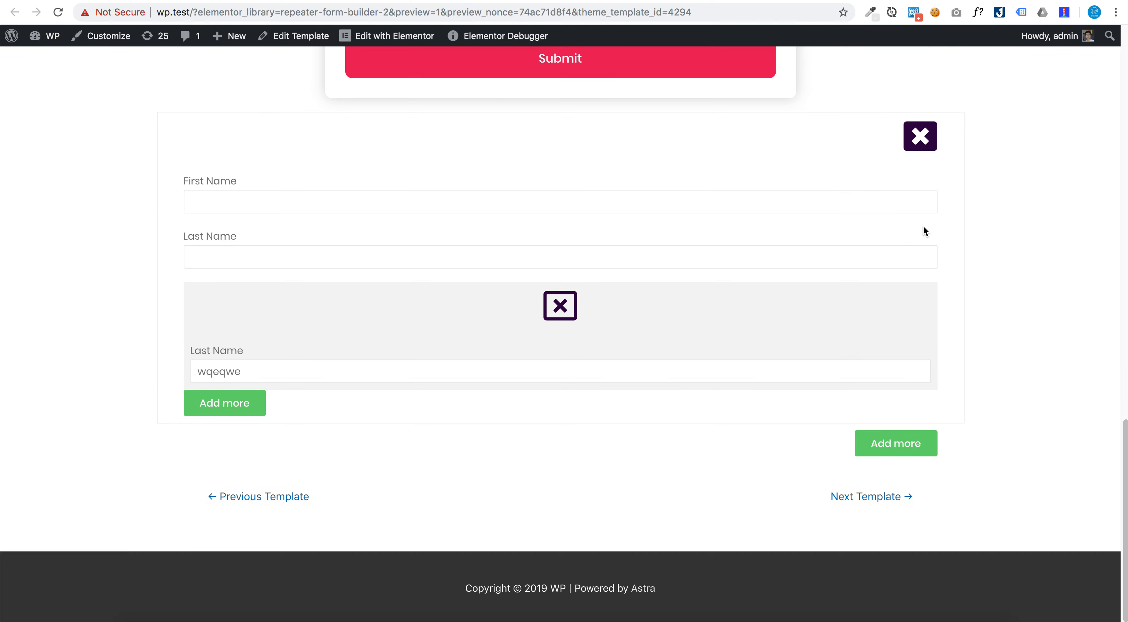
scroll(779, 110, "up", 20)
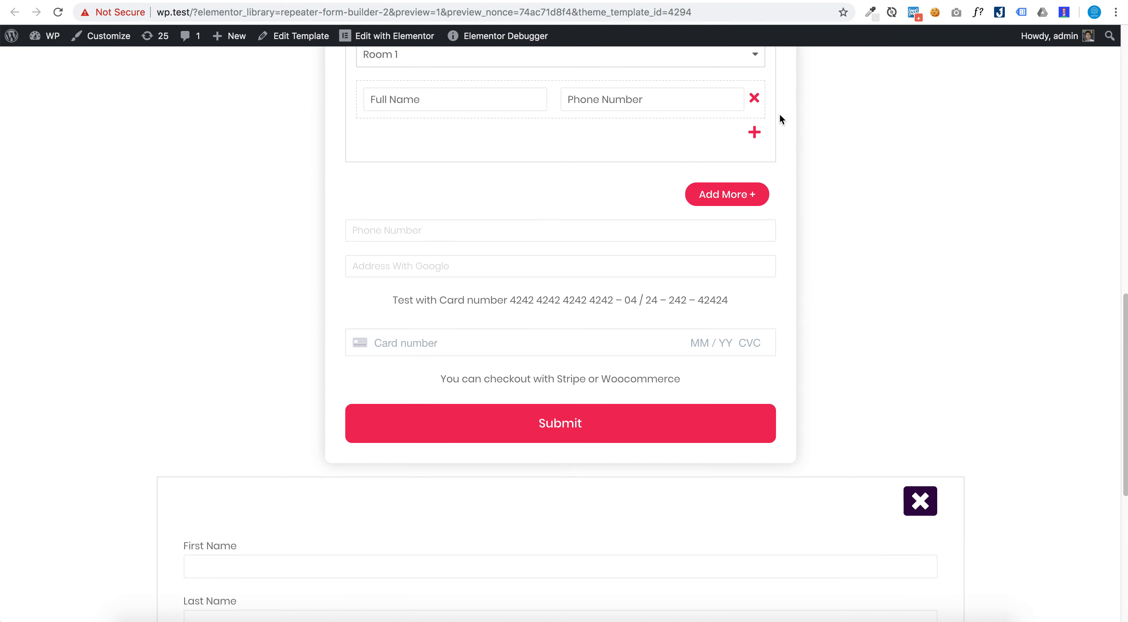
Step: Switch to the pafe.piotnet.com tab and select part of its web address
left_click(757, 0)
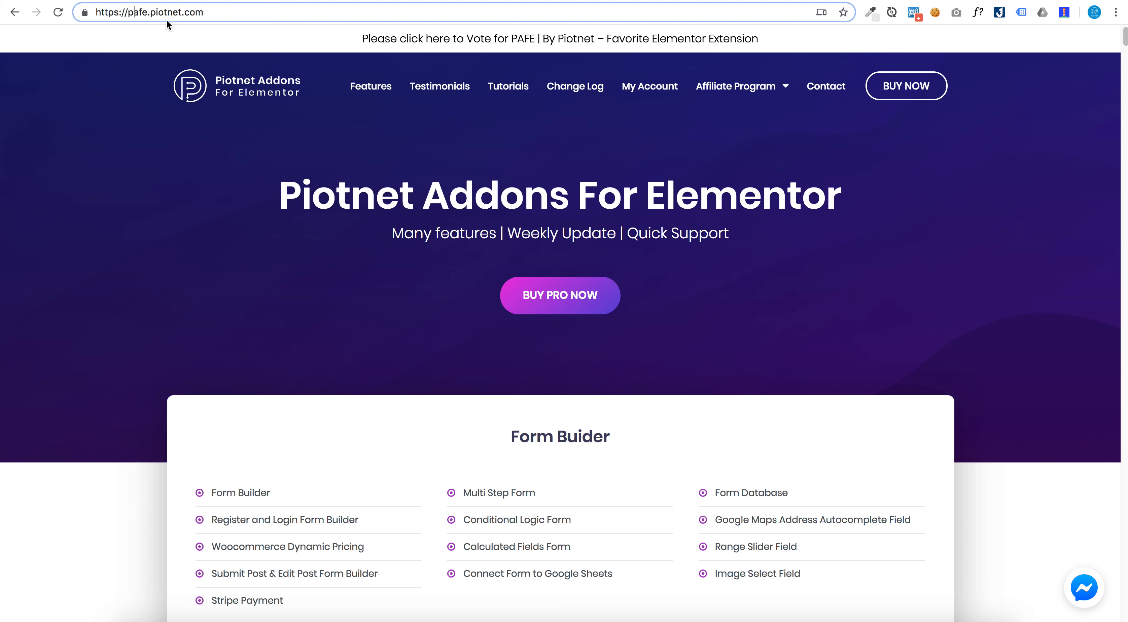
left_click_drag(127, 13, 217, 17)
left_click(220, 16)
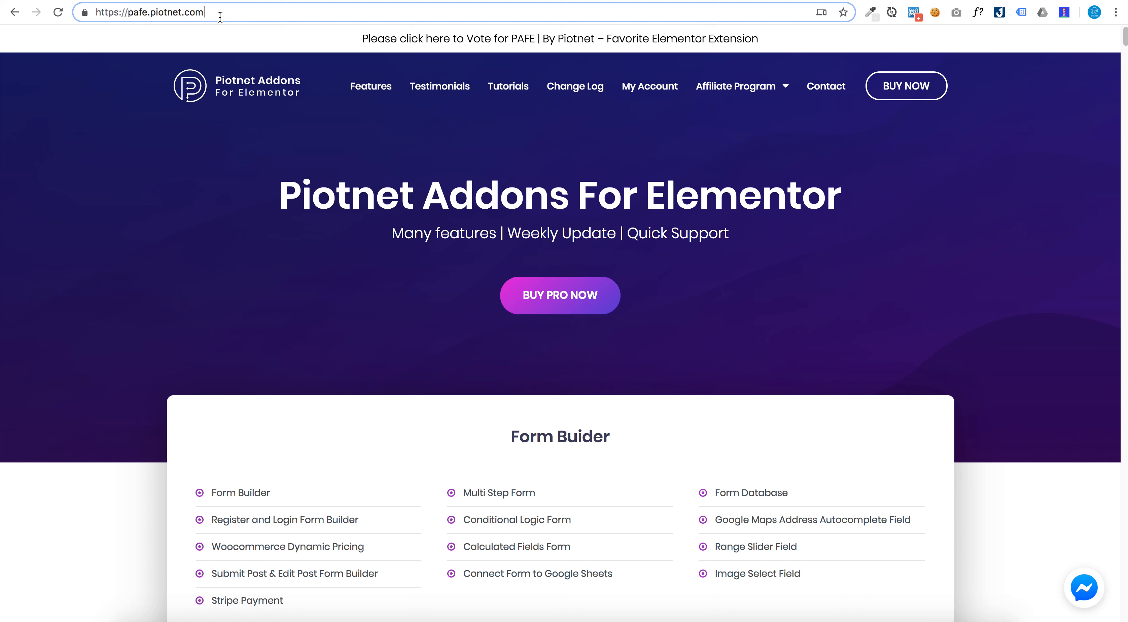